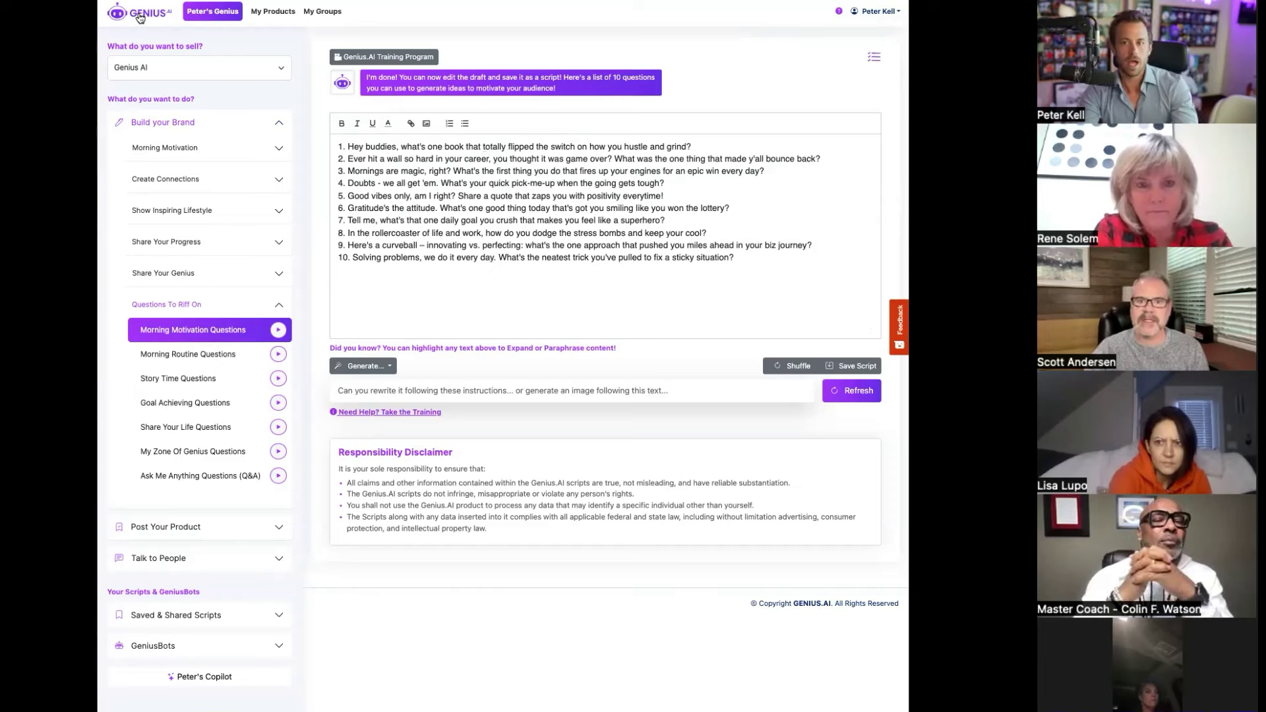
# Step: Return to the Genius.AI home dashboard and dismiss the welcome tour
pyautogui.click(140, 18)
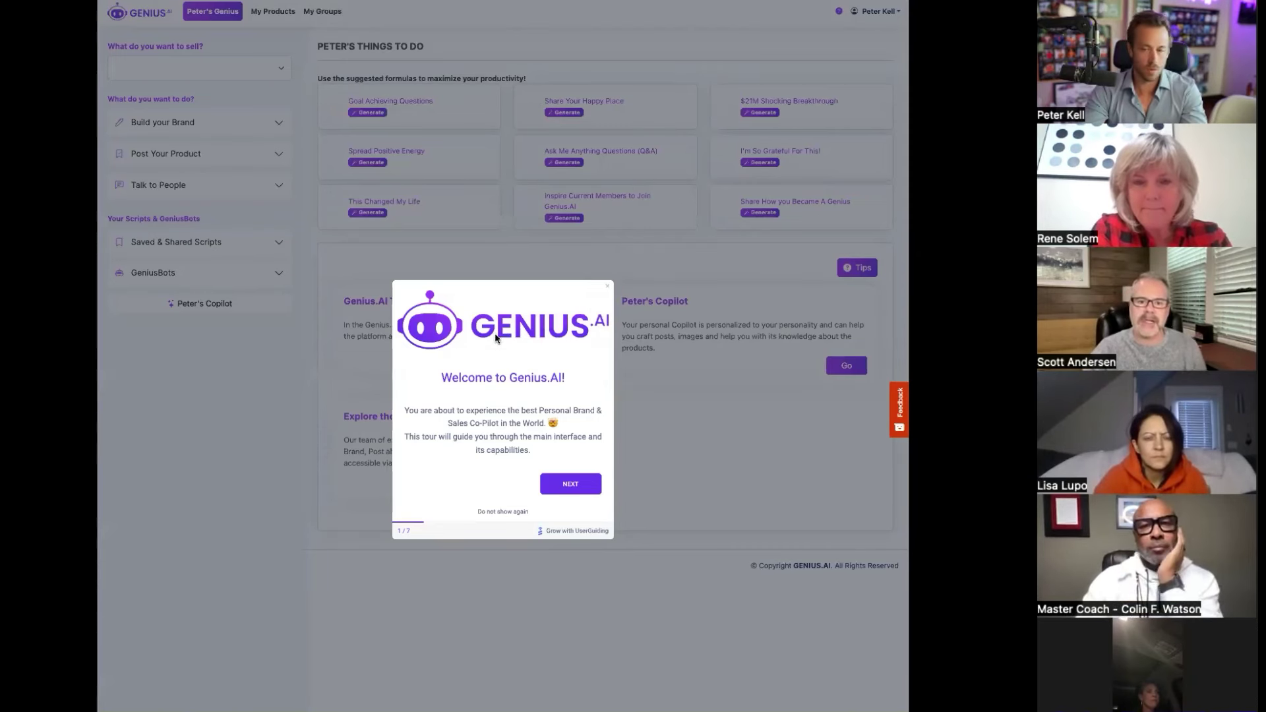
pyautogui.click(609, 289)
pyautogui.click(878, 11)
pyautogui.click(743, 17)
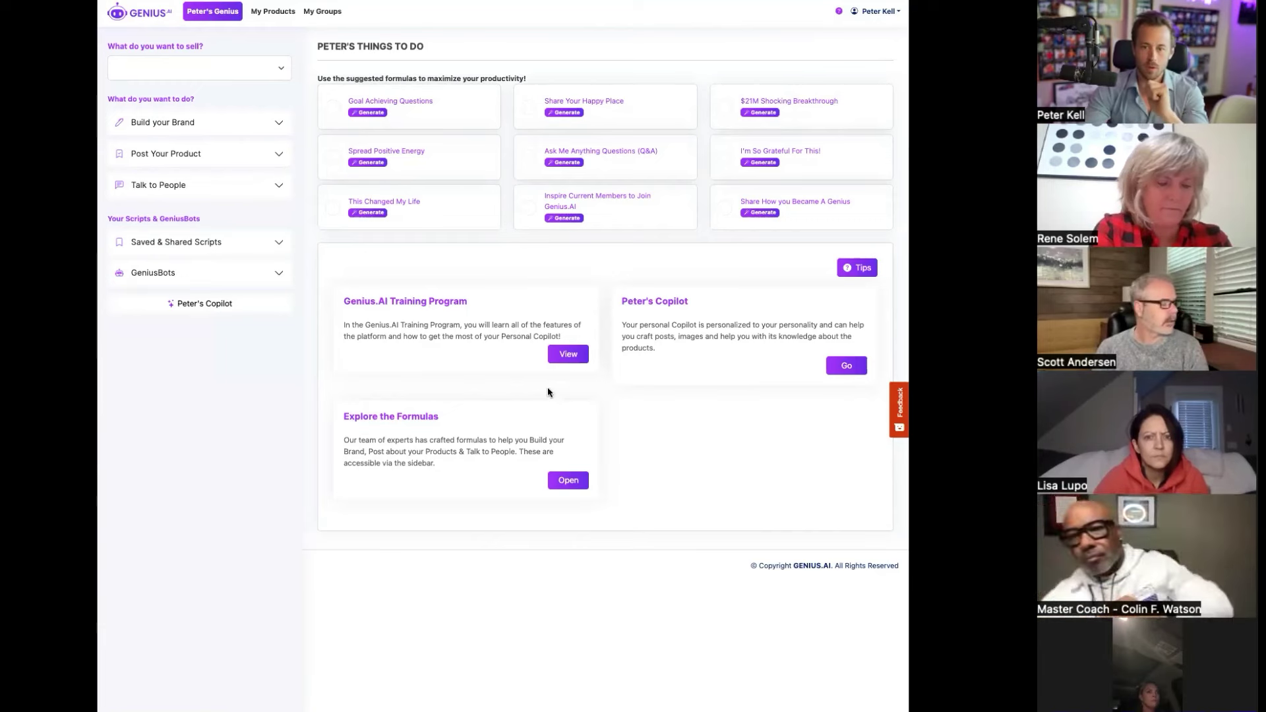
# Step: Browse the Training Program tutorial videos, then go back to the dashboard
pyautogui.click(569, 356)
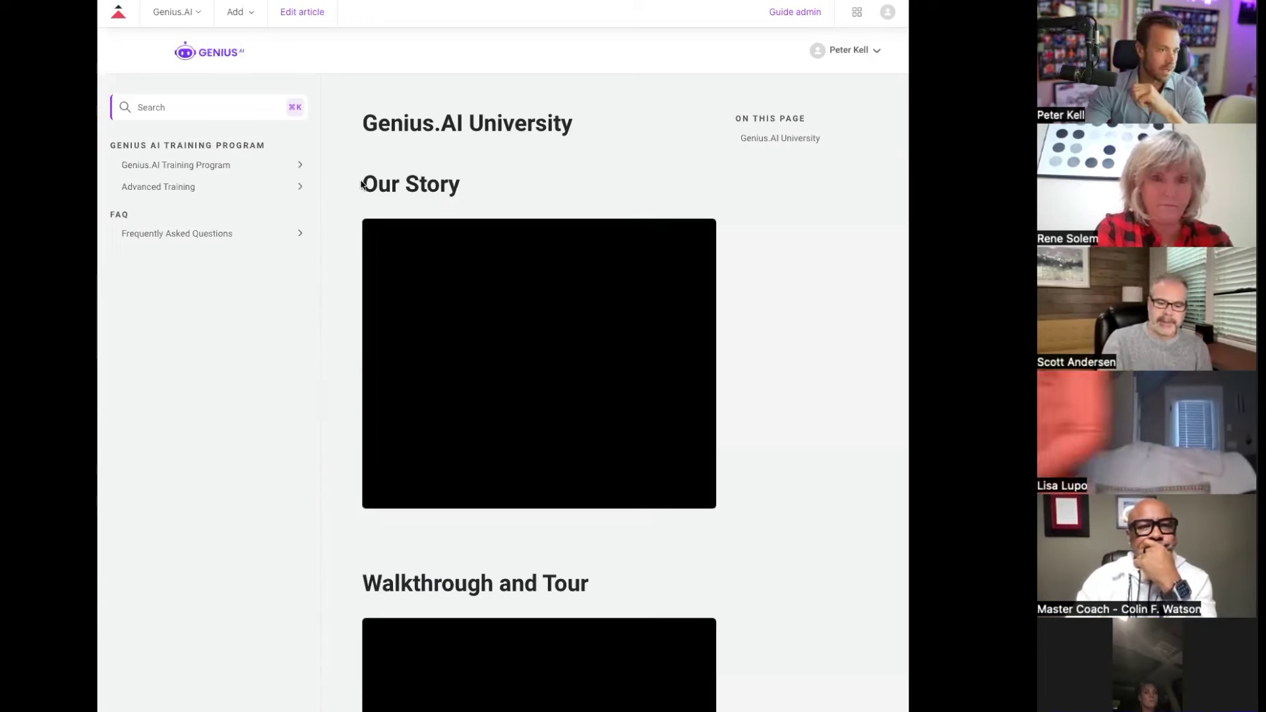
pyautogui.scroll(-5, 411, 214)
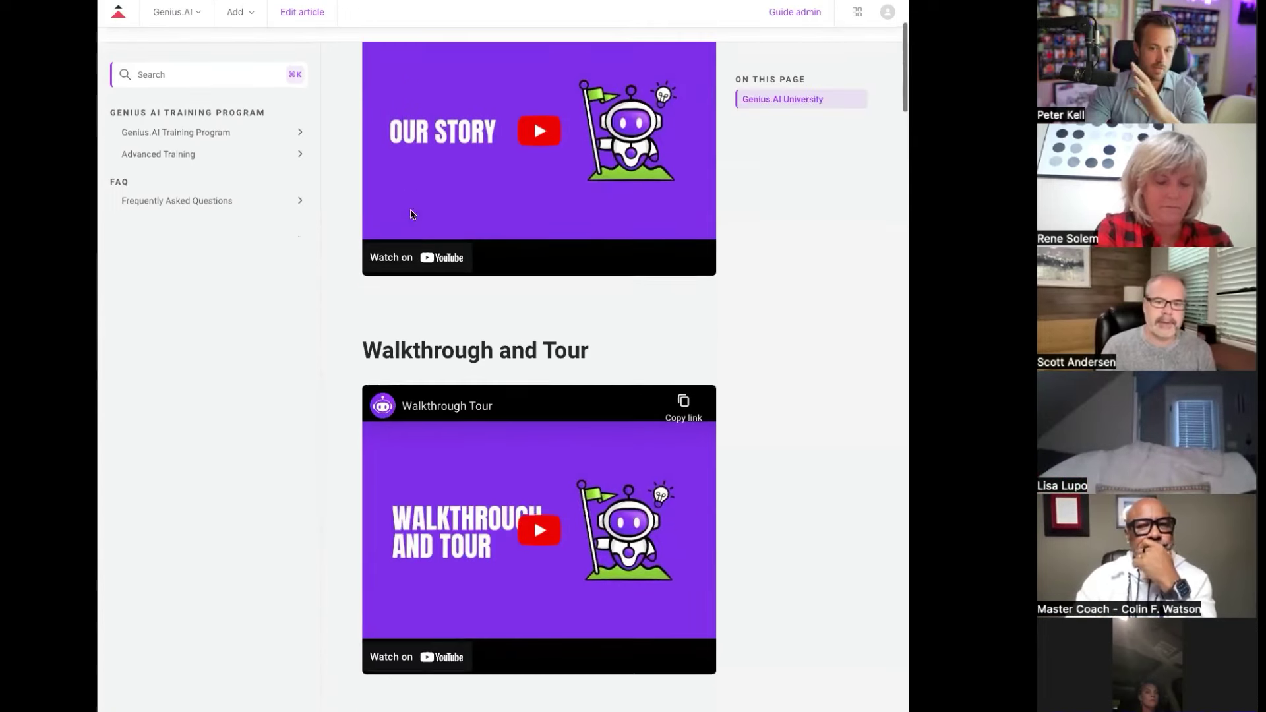
pyautogui.scroll(-3, 422, 236)
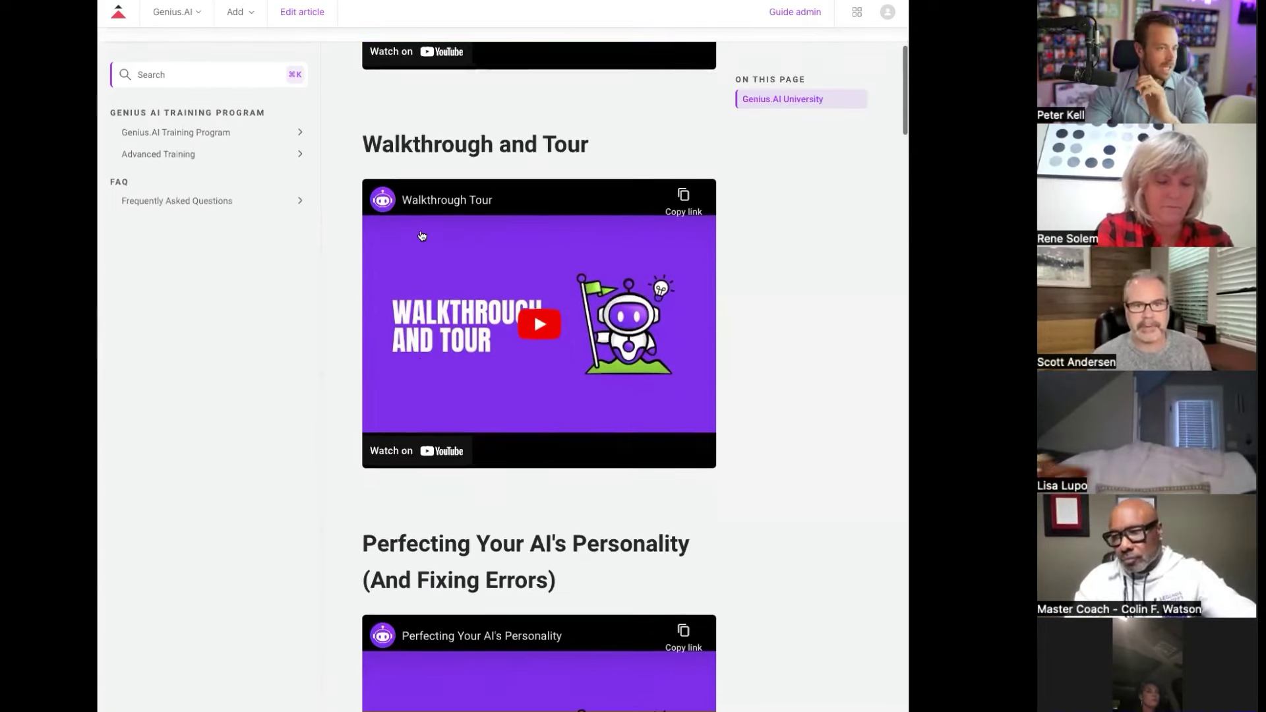
pyautogui.scroll(-2, 422, 236)
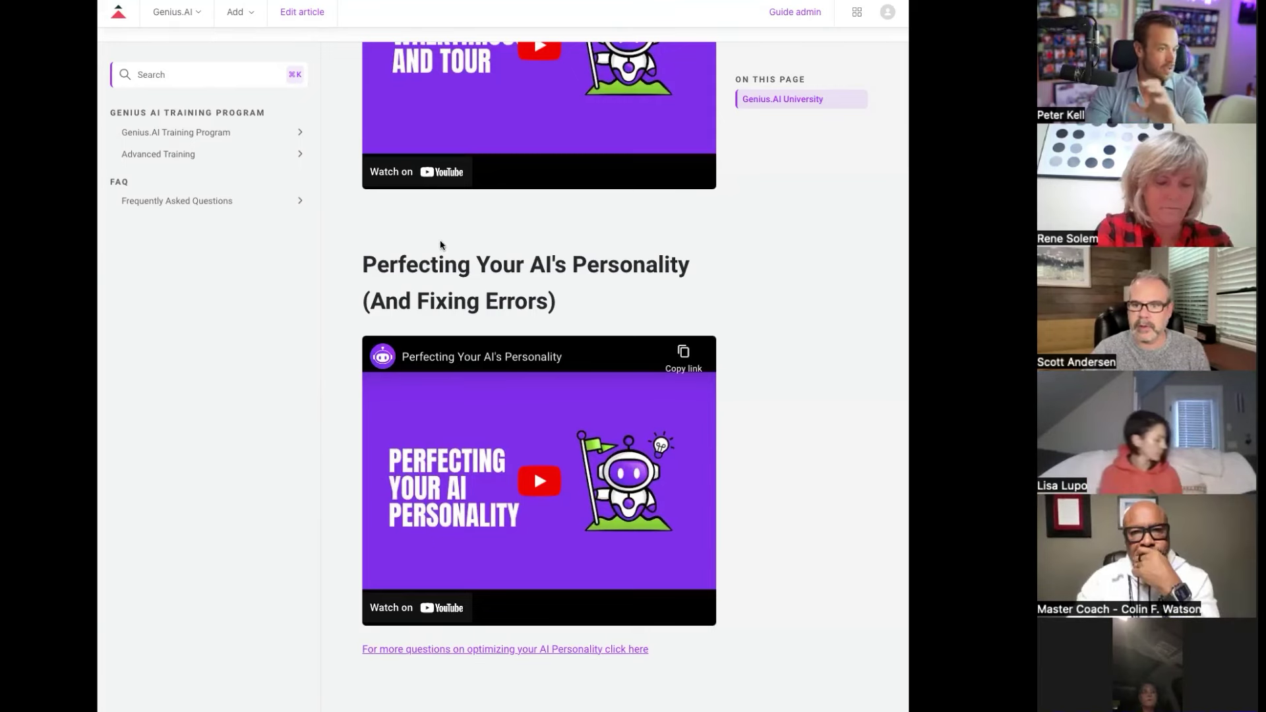
pyautogui.scroll(1, 438, 243)
pyautogui.hotkey('ctrl', 'Tab')
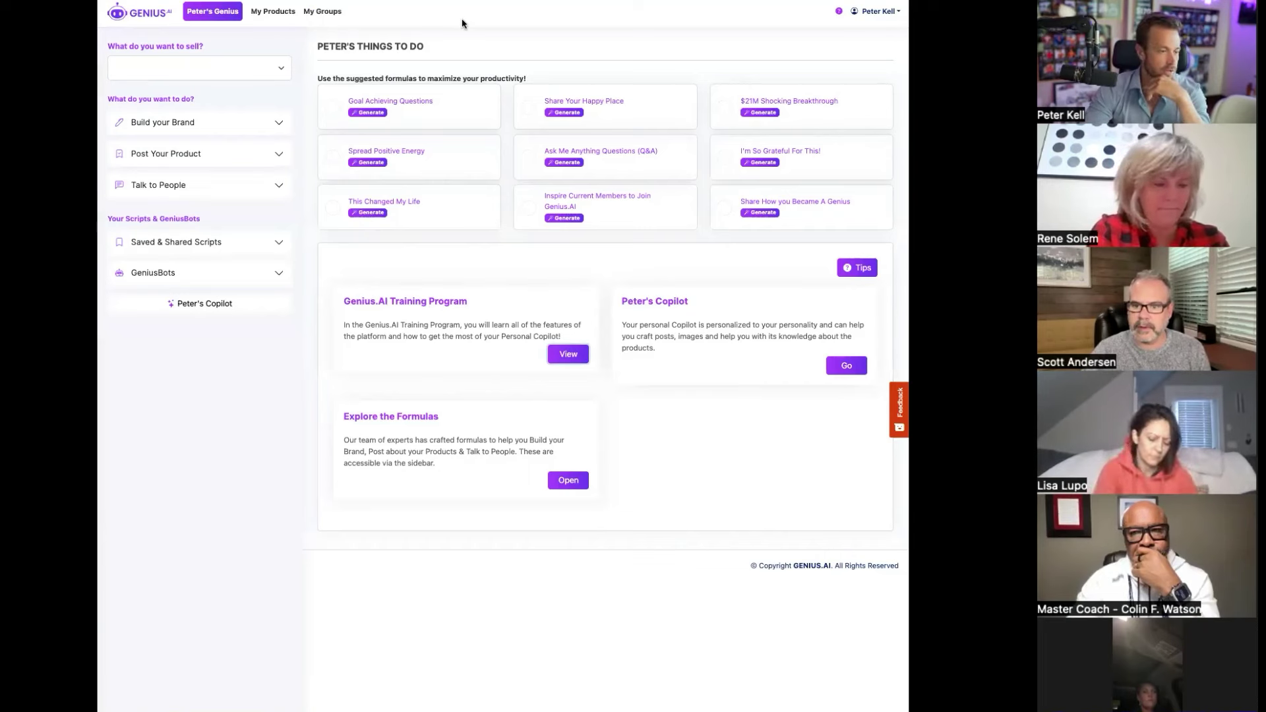
# Step: Open My Personality and advance through the questionnaire's preset questions
pyautogui.click(869, 14)
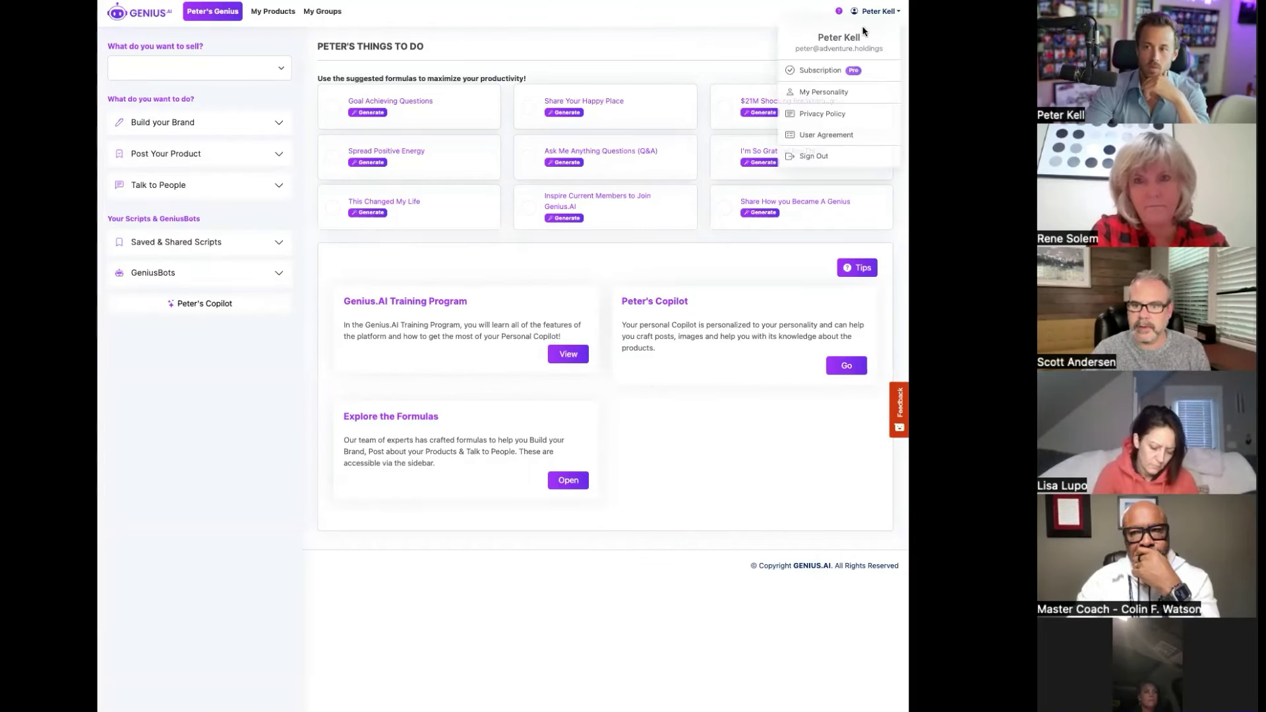
pyautogui.click(812, 97)
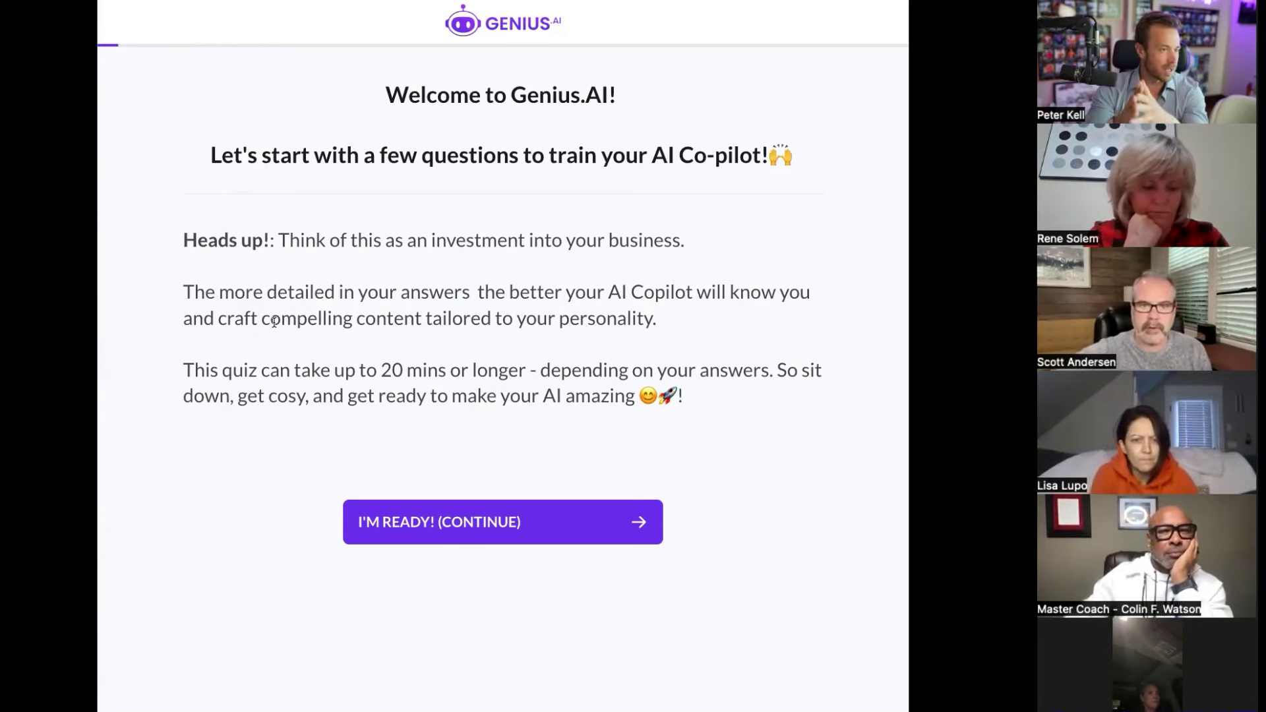
pyautogui.press('Return')
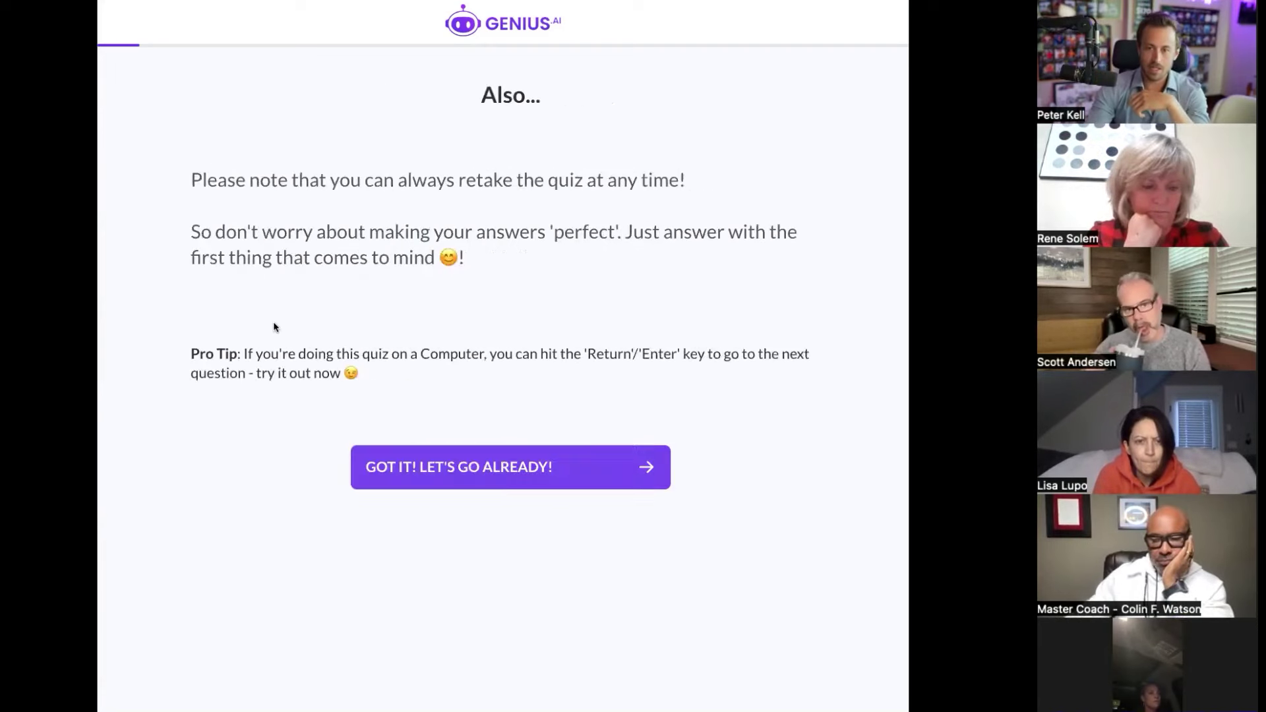
pyautogui.press('Return')
pyautogui.press('Return')
pyautogui.press('Return')
pyautogui.press('Return')
pyautogui.press('Return')
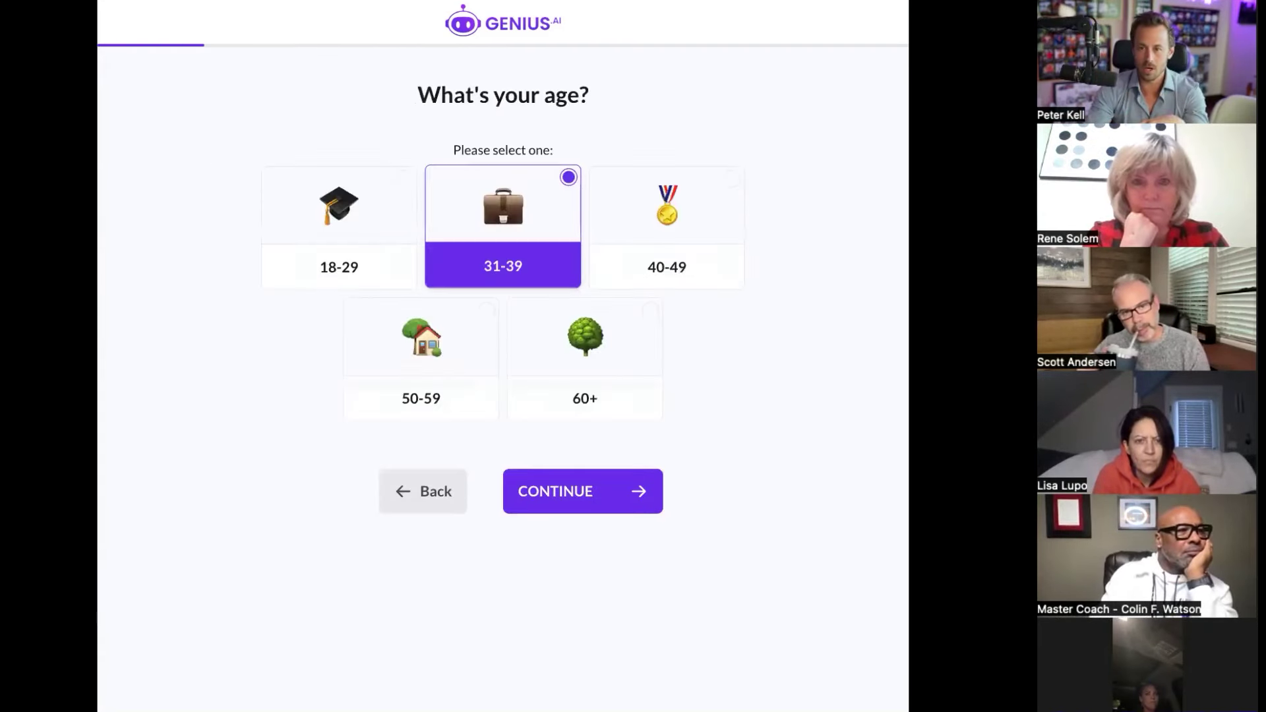
pyautogui.press('Return')
pyautogui.press('Return')
pyautogui.press('Return')
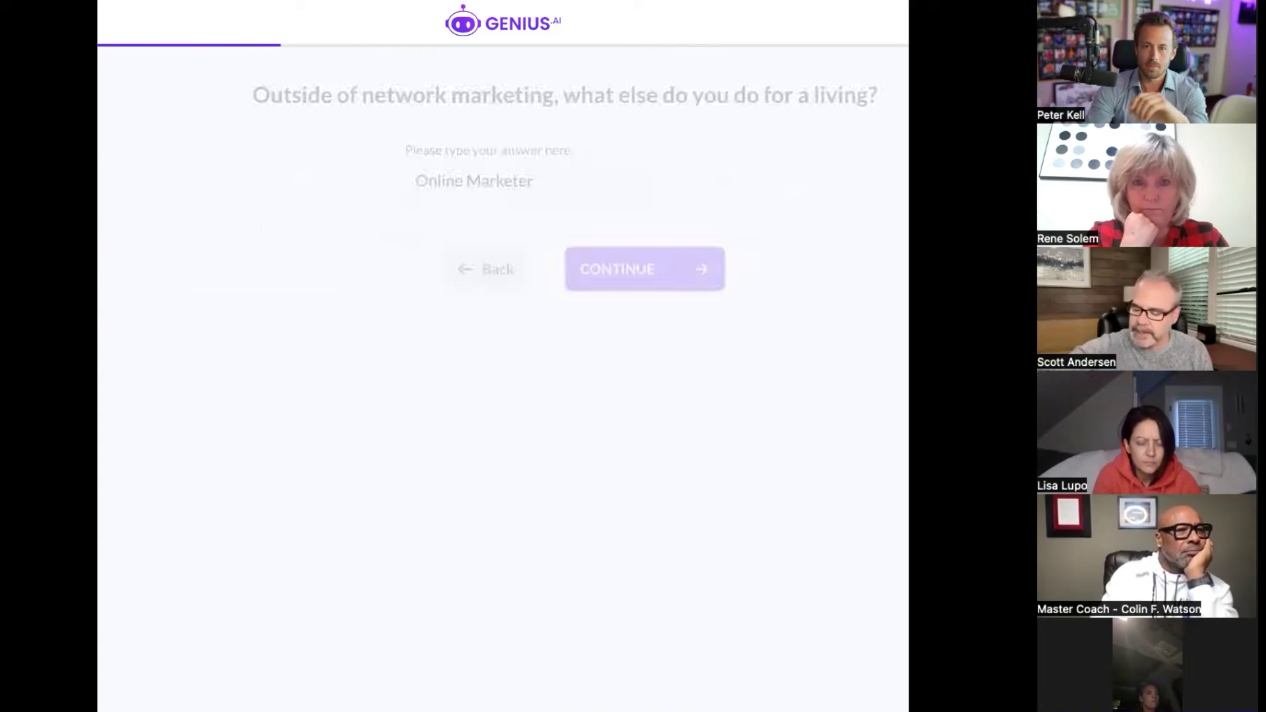
pyautogui.press('Return')
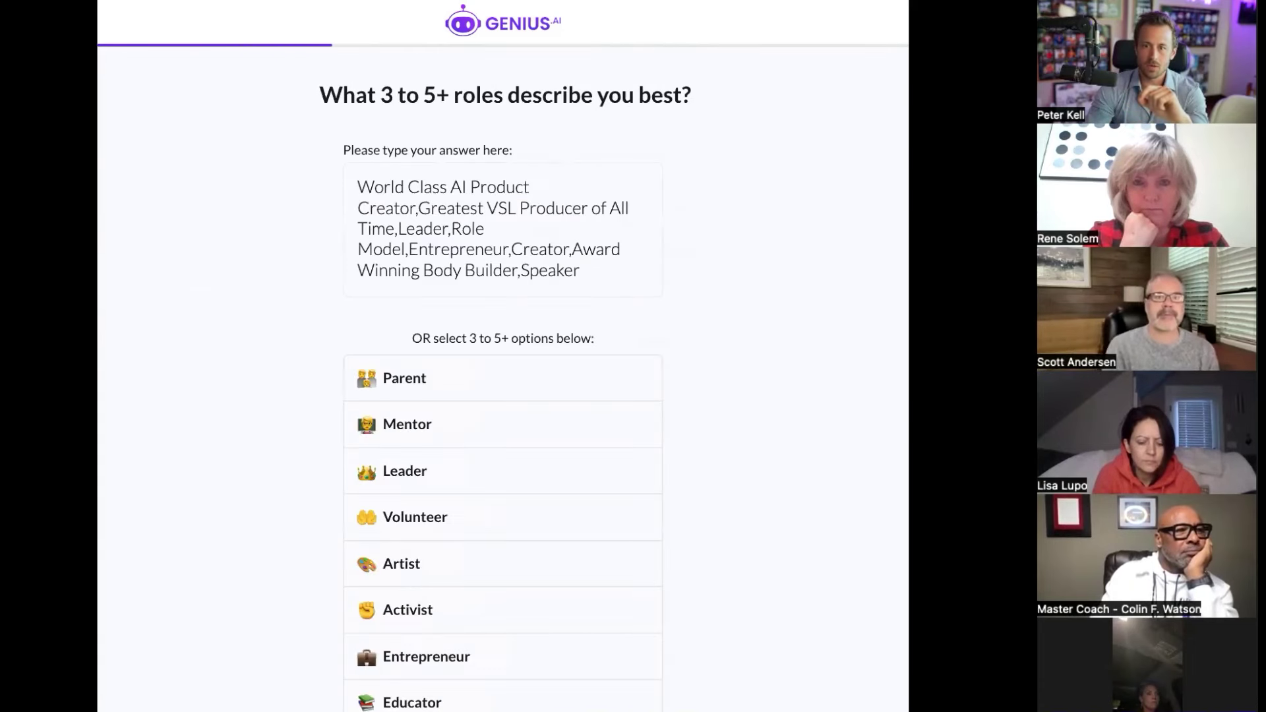
# Step: Select the roles answer, then step back through the quiz to the Persona page
pyautogui.tripleClick(561, 267)
pyautogui.click(251, 178)
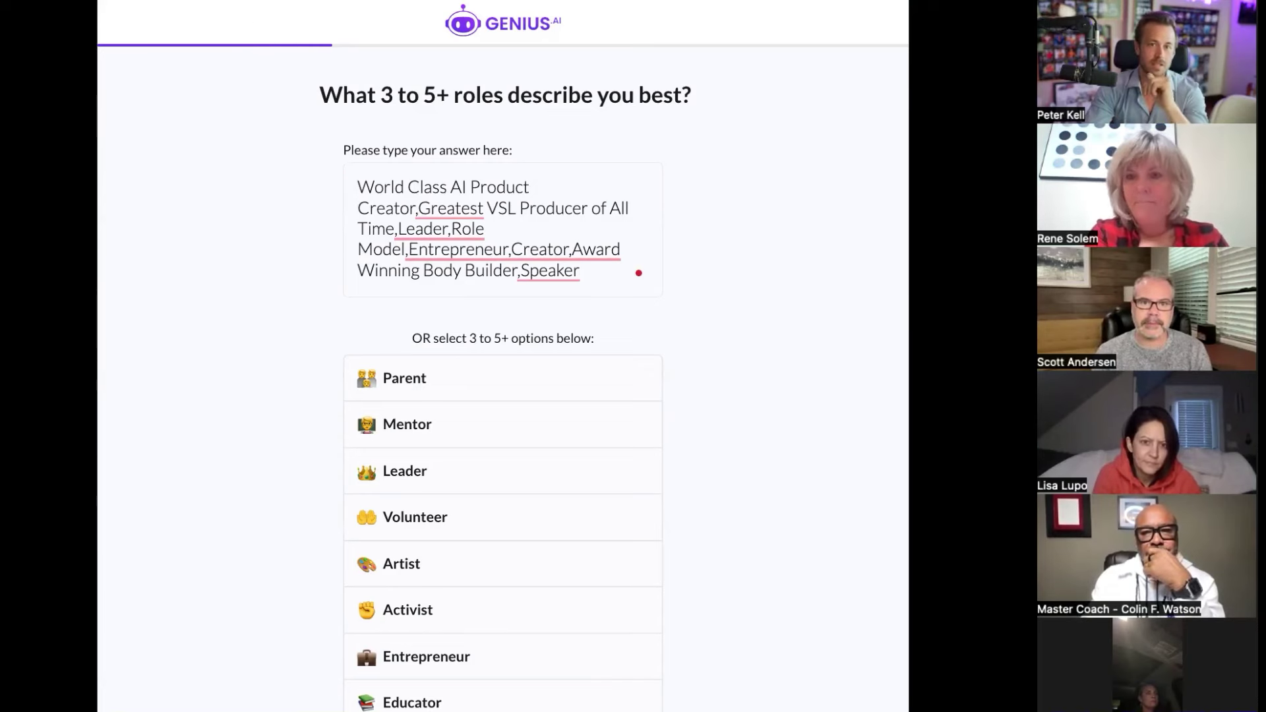
pyautogui.hotkey('alt', 'Left')
pyautogui.hotkey('alt', 'Left')
pyautogui.hotkey('alt', 'Left')
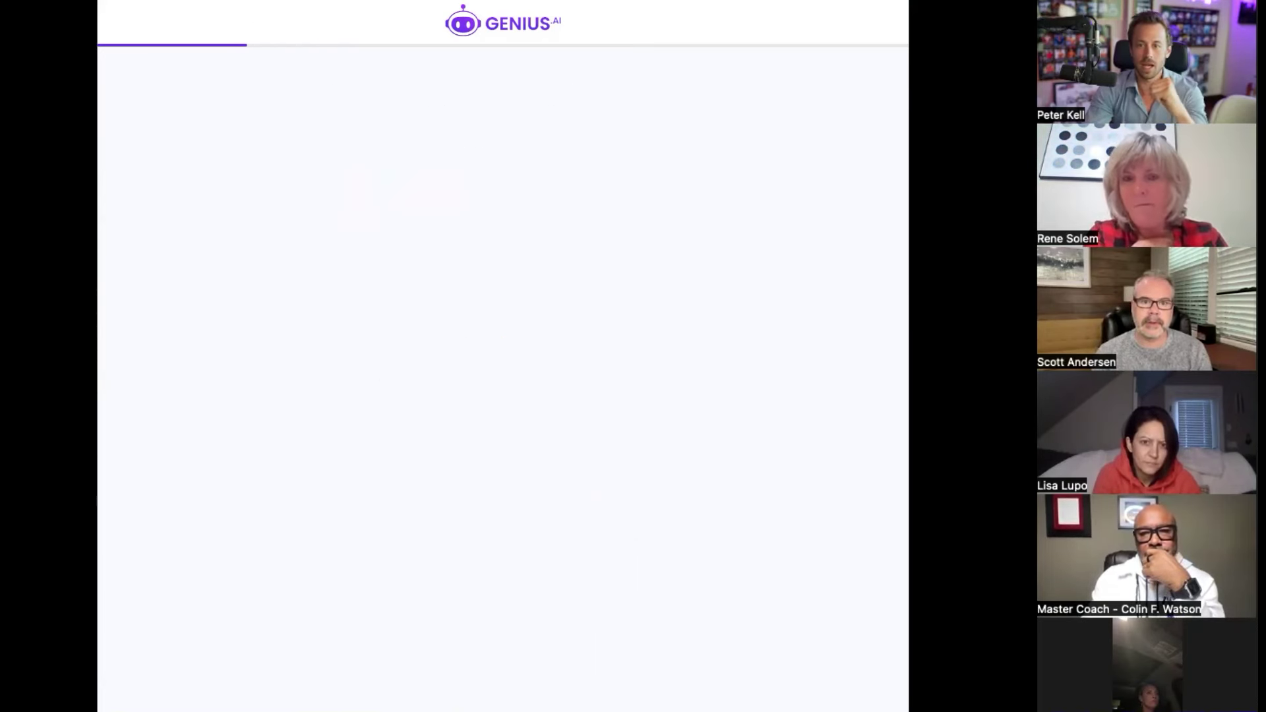
pyautogui.hotkey('alt', 'Left')
pyautogui.hotkey('alt', 'Left')
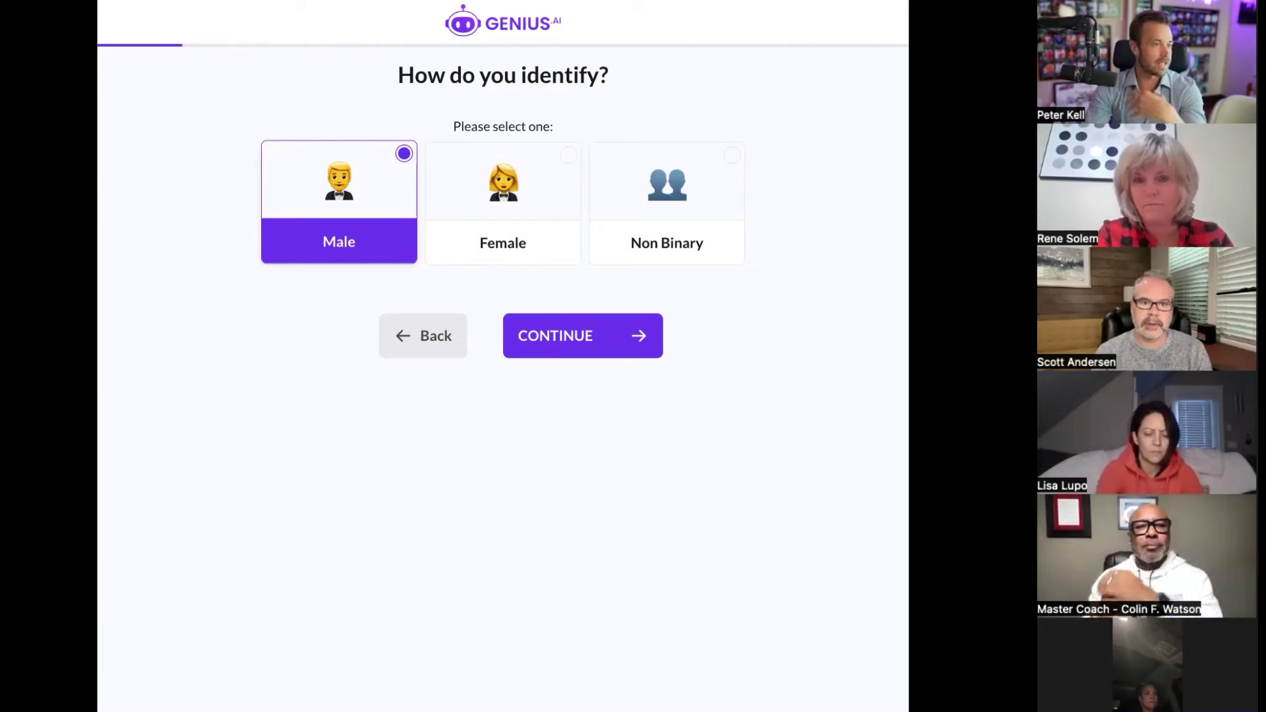
pyautogui.hotkey('alt', 'Left')
pyautogui.hotkey('alt', 'Left')
pyautogui.hotkey('alt', 'Left')
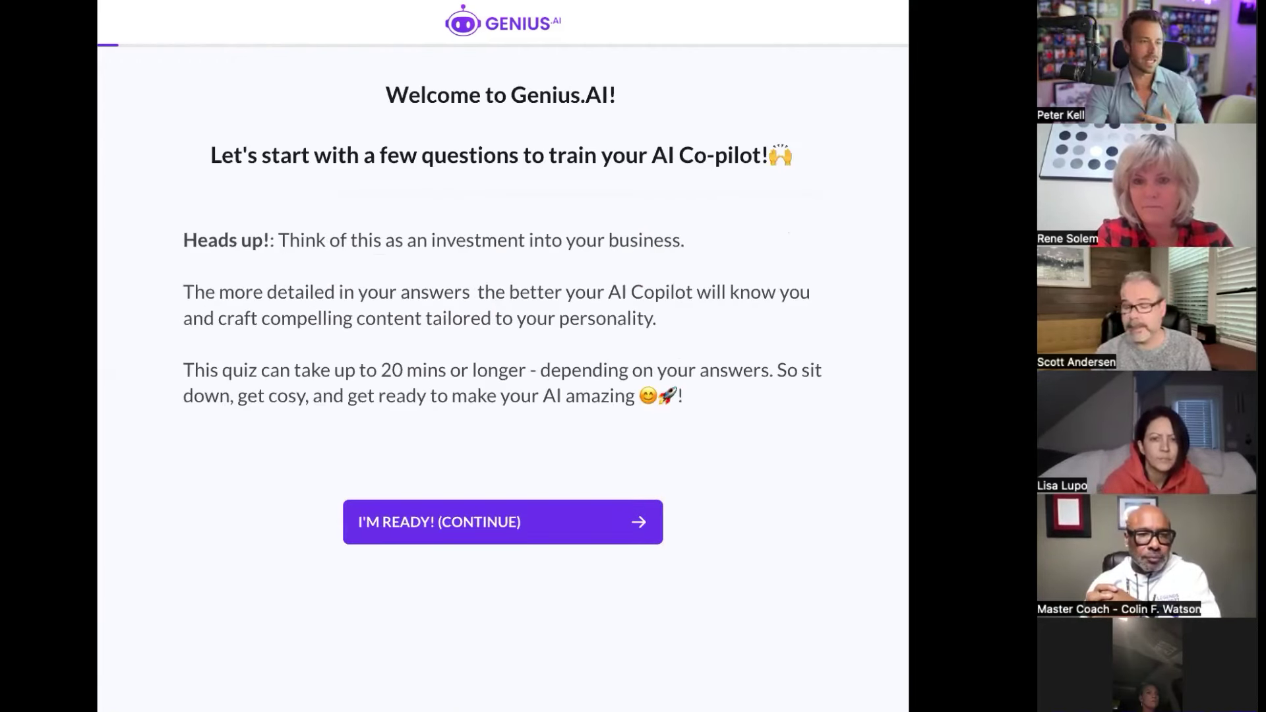
pyautogui.hotkey('alt', 'Left')
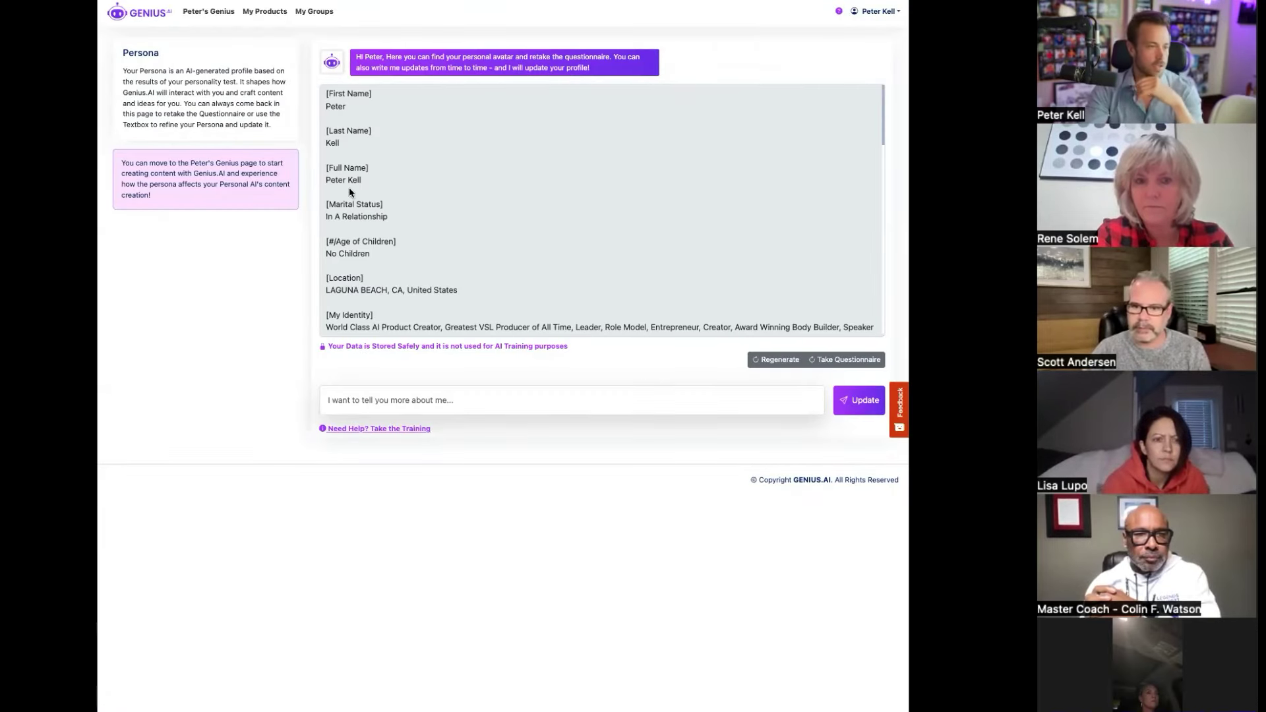
pyautogui.scroll(-1, 445, 192)
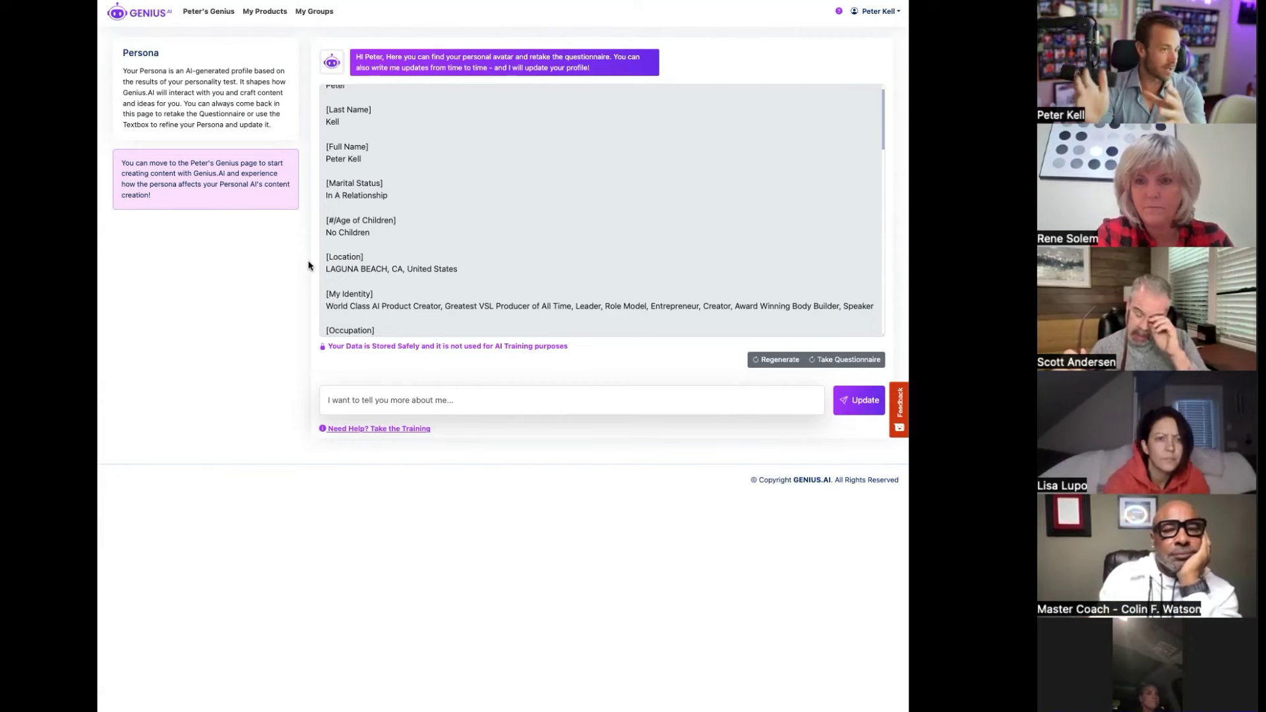
pyautogui.click(424, 407)
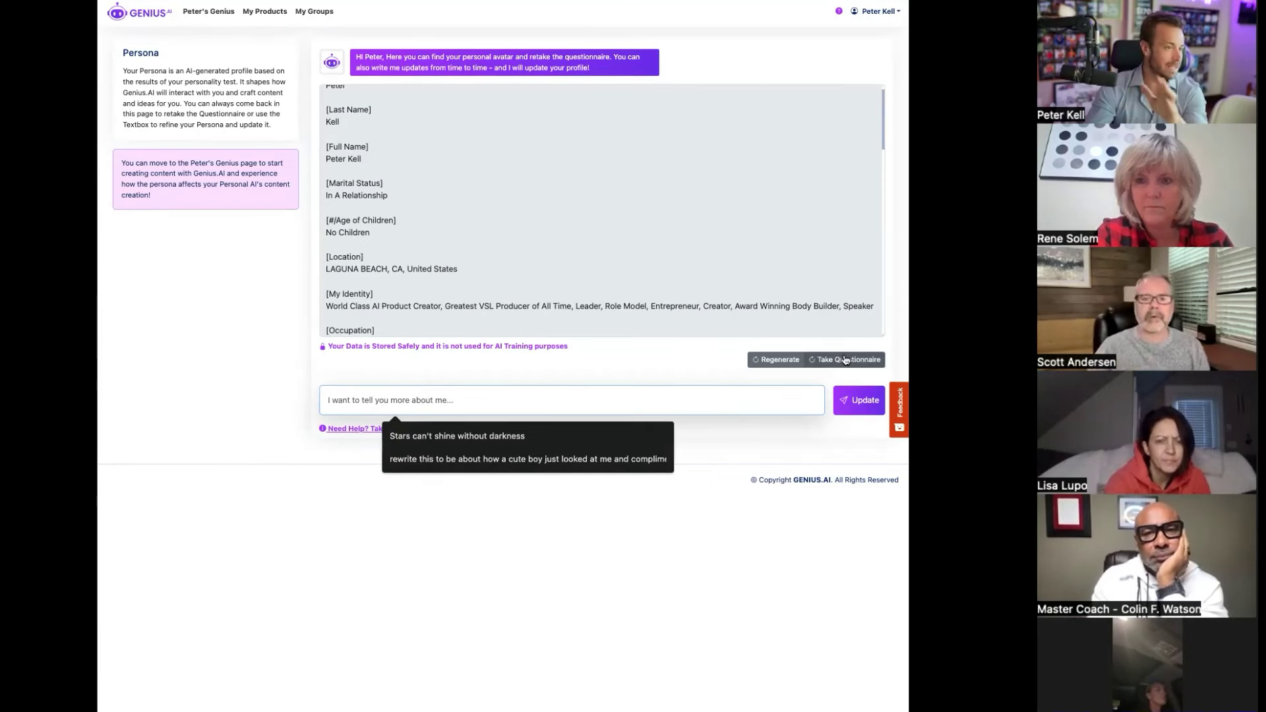
pyautogui.click(235, 317)
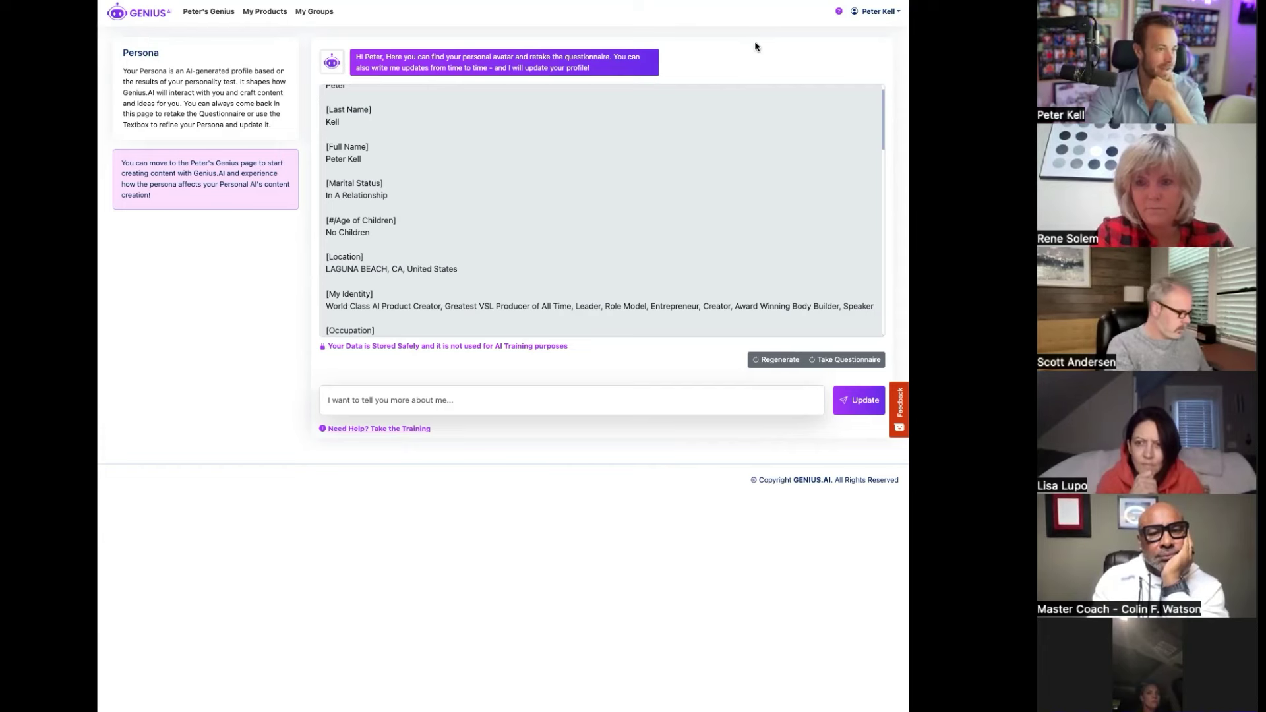
# Step: Open the Error Report form from the help menu, then close it
pyautogui.click(838, 12)
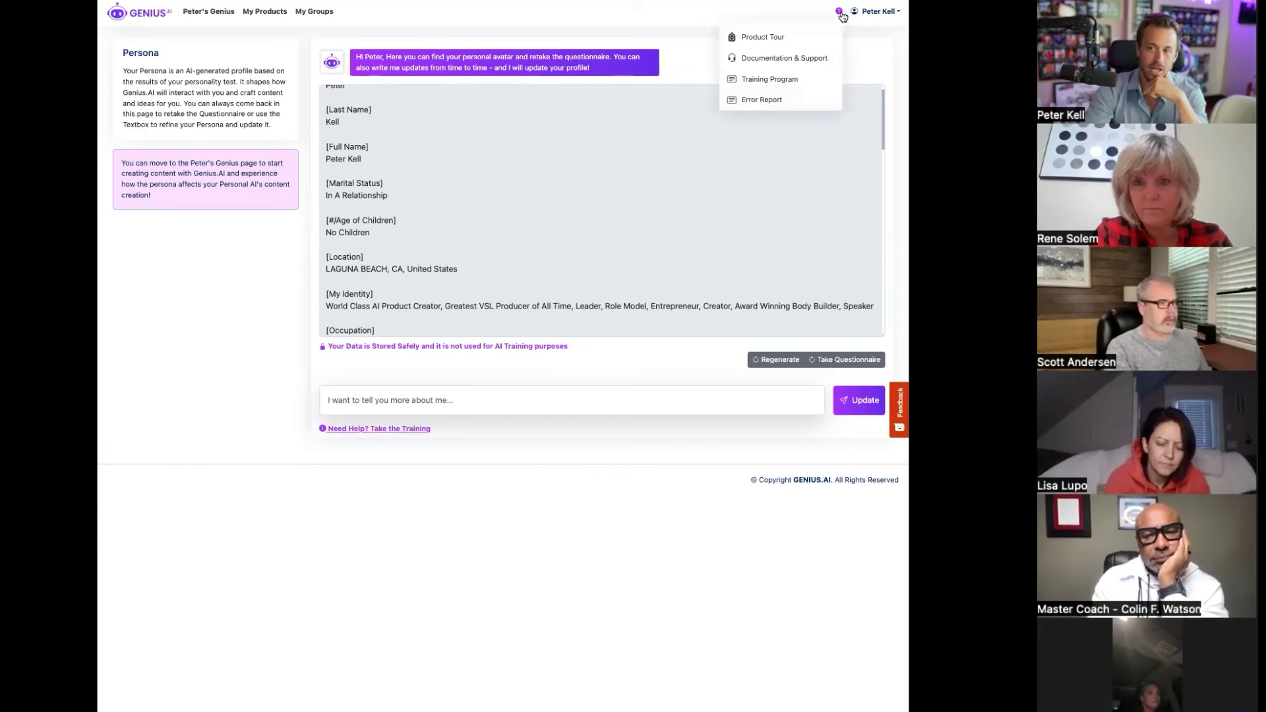
pyautogui.click(764, 100)
pyautogui.click(466, 143)
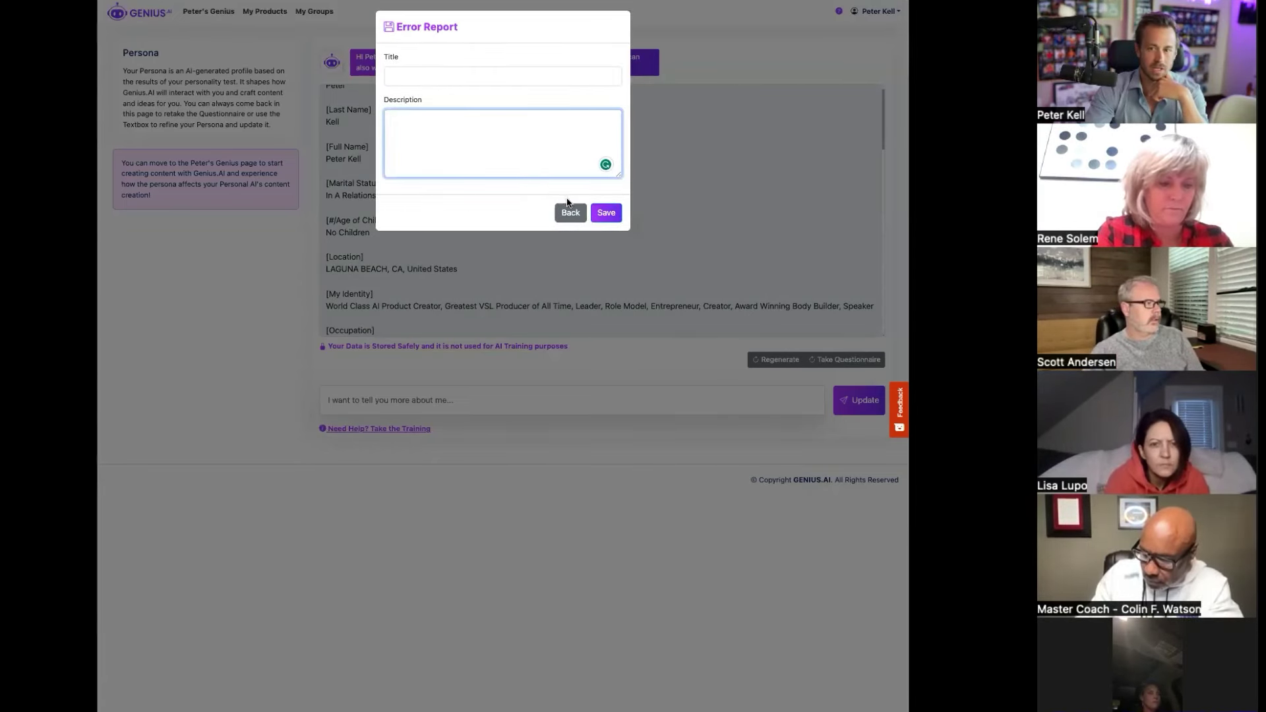
pyautogui.click(606, 213)
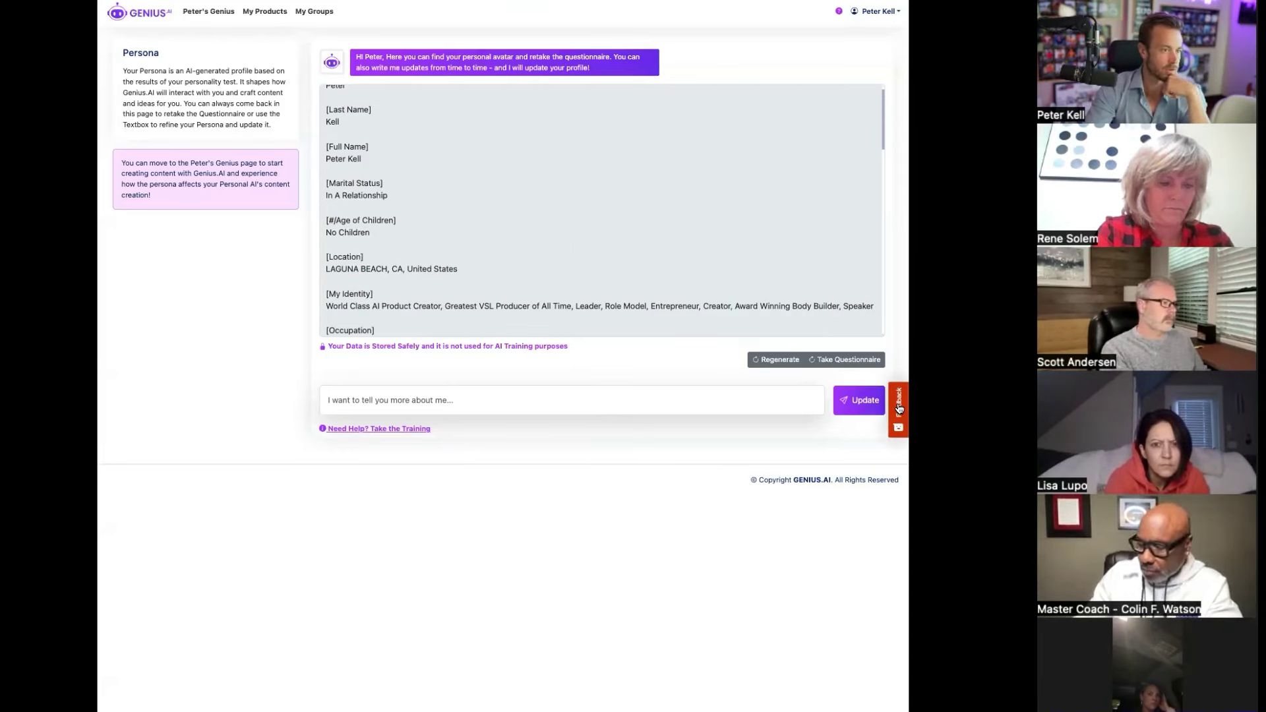
# Step: Rate the site as Like in the Feedback survey, cancelling the element picker
pyautogui.click(898, 409)
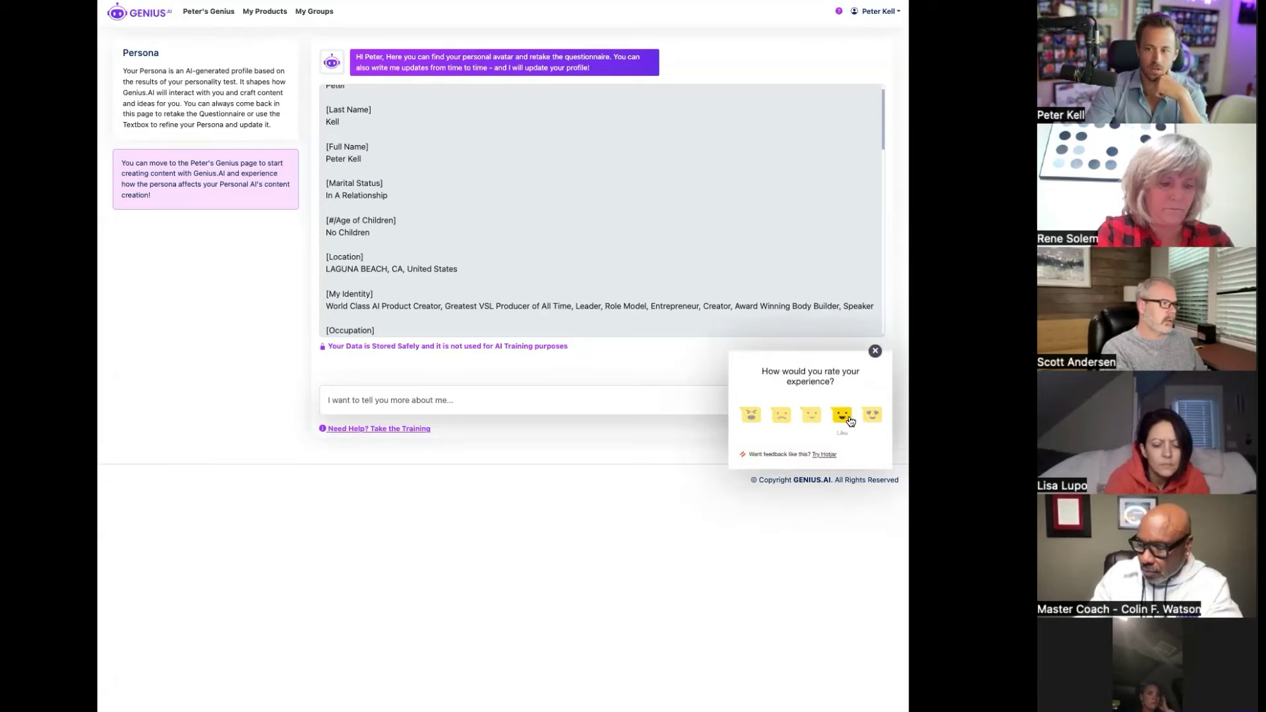
pyautogui.click(843, 416)
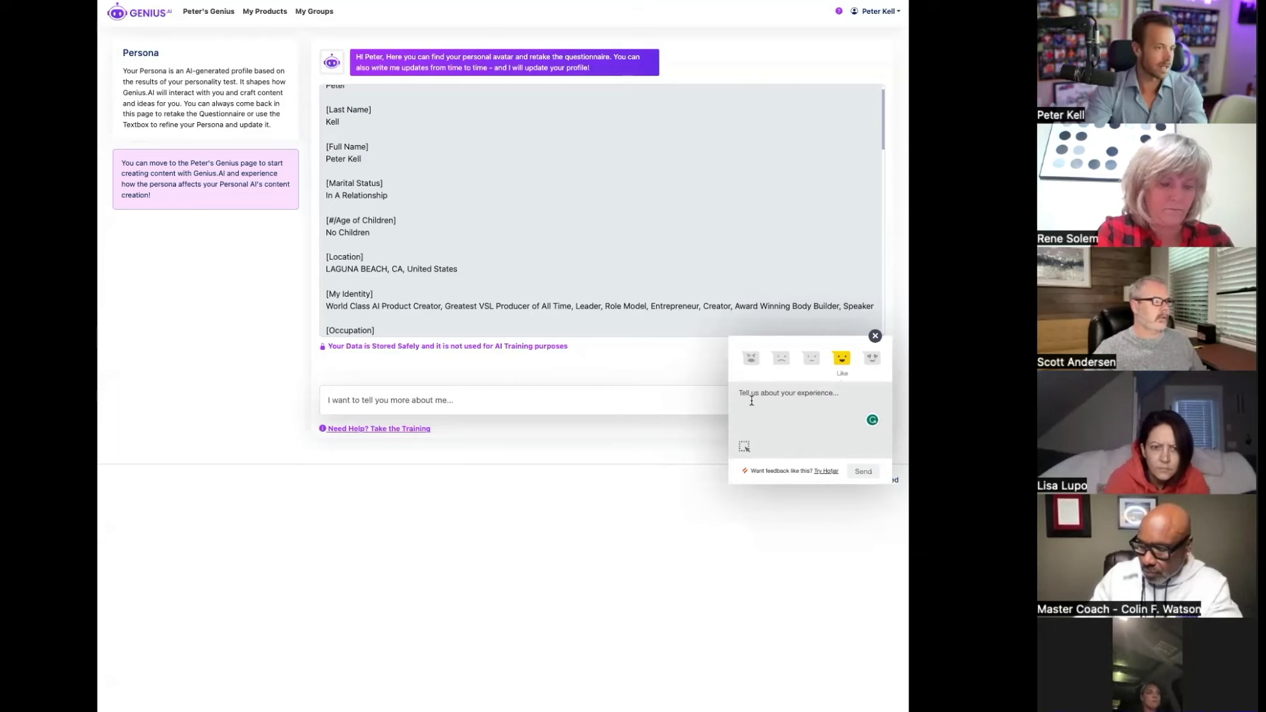
pyautogui.click(744, 448)
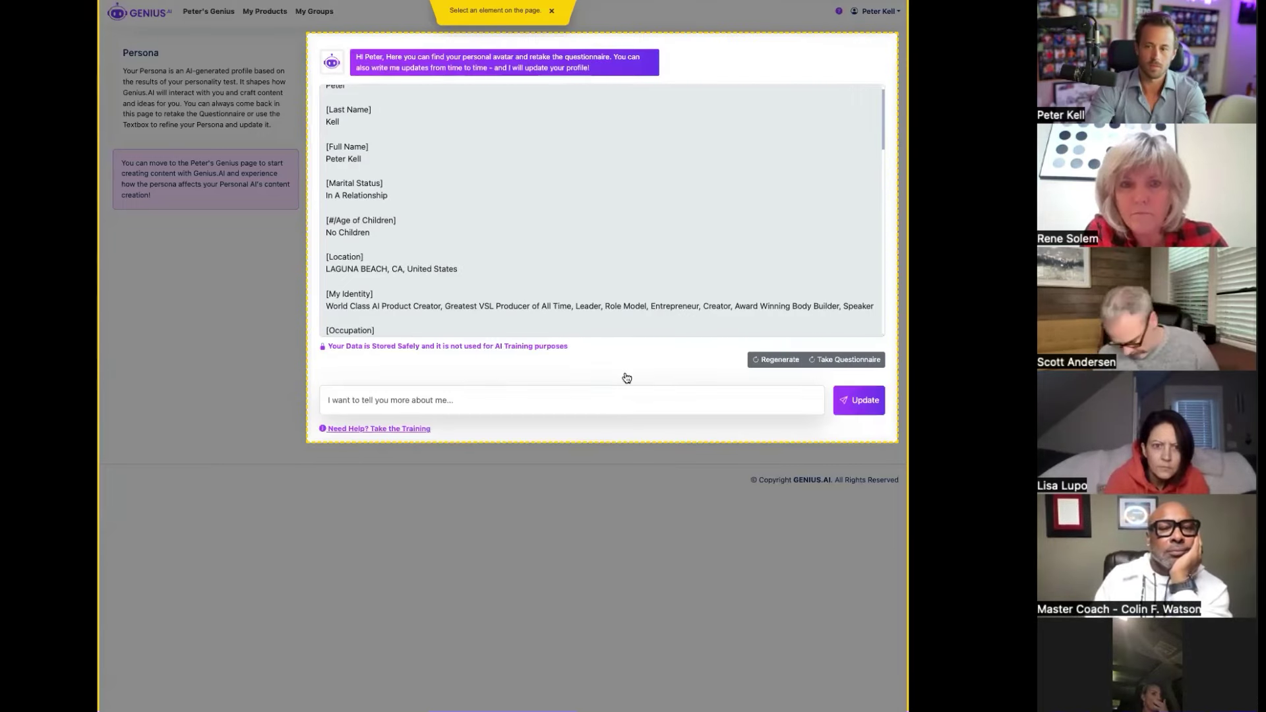
pyautogui.click(553, 12)
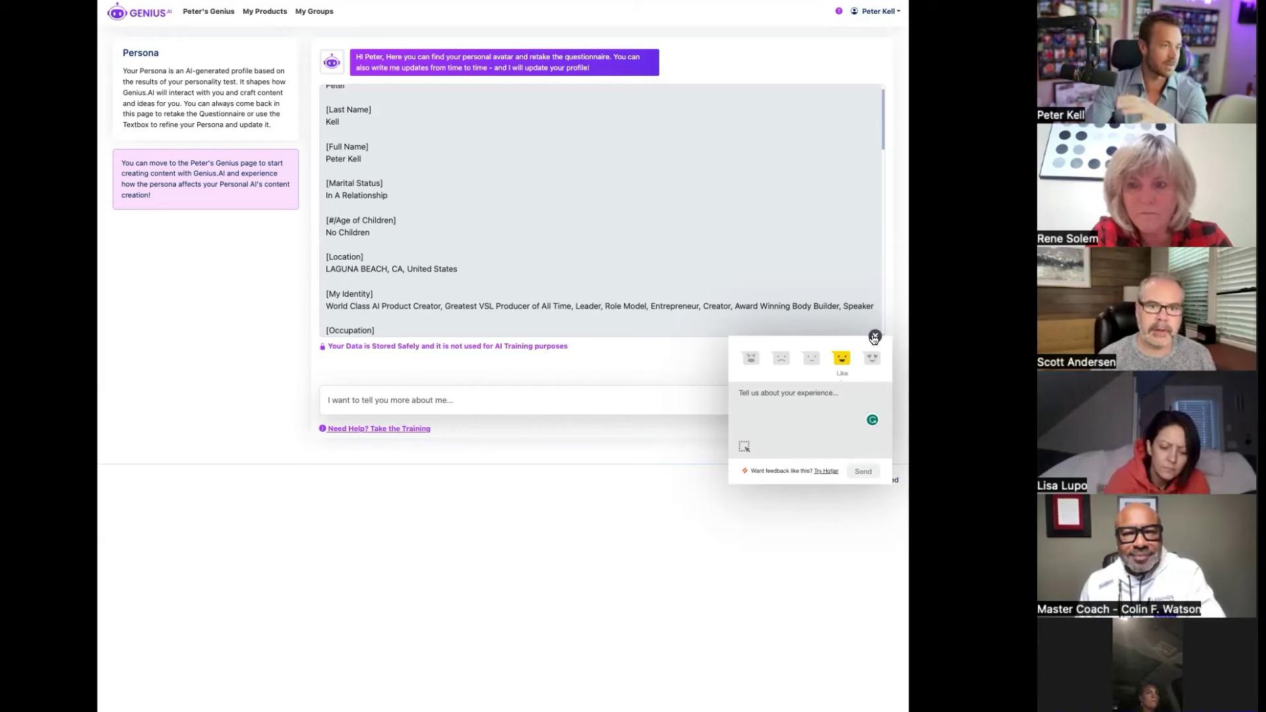
# Step: Close the feedback survey and show My Products: Genius AI, BrainTap, Zenith, Unwind and others
pyautogui.click(317, 12)
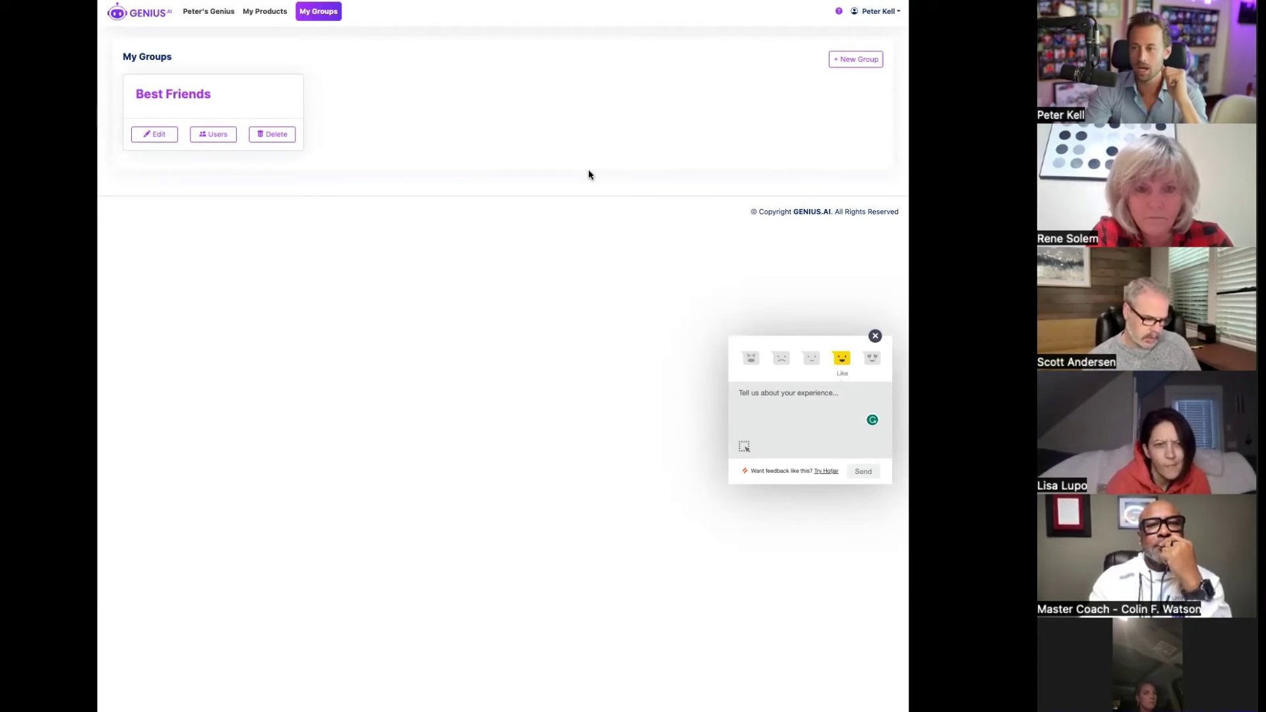
pyautogui.click(875, 336)
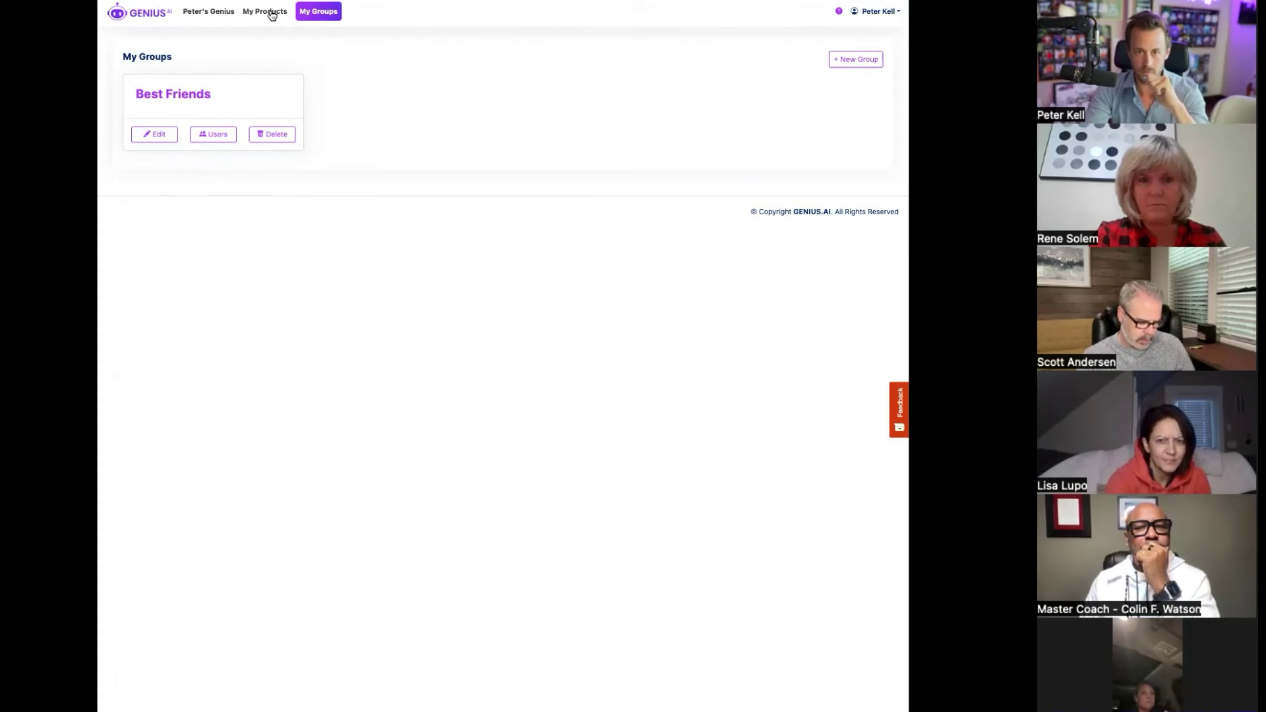
pyautogui.click(271, 13)
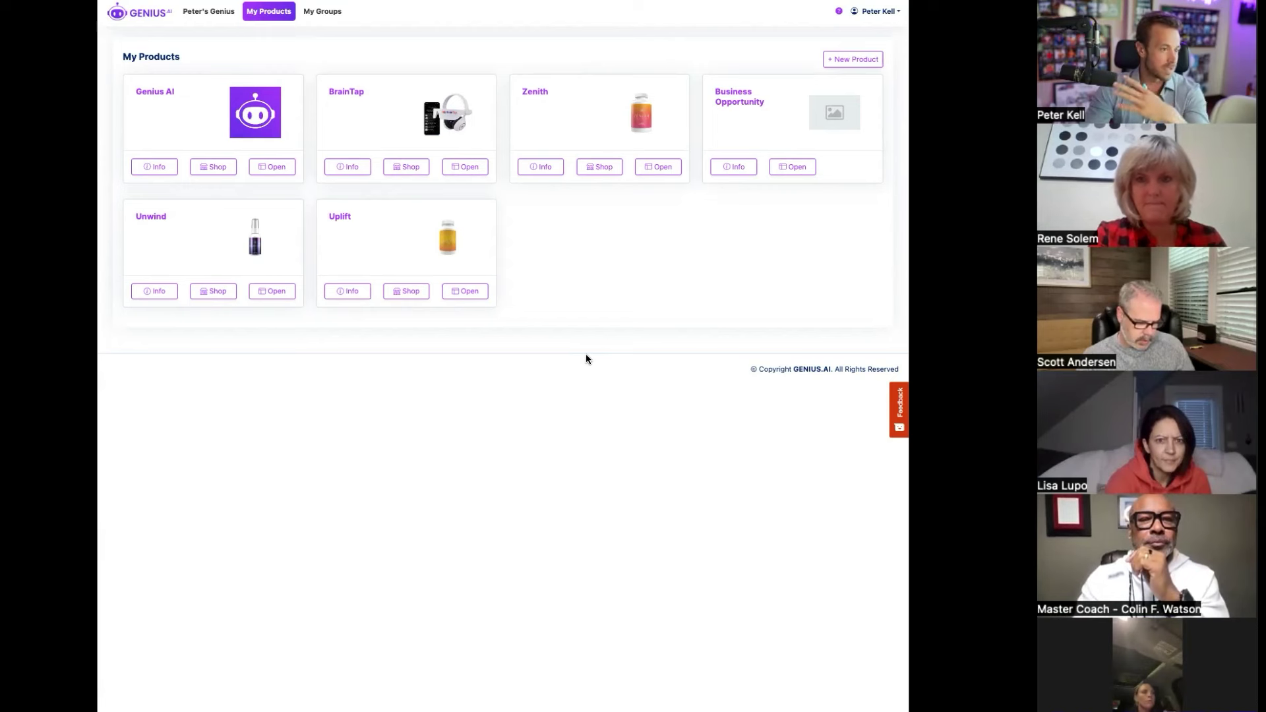
# Step: Start a blank new product at its Name field, then open a new tab for Amazon orders
pyautogui.click(867, 62)
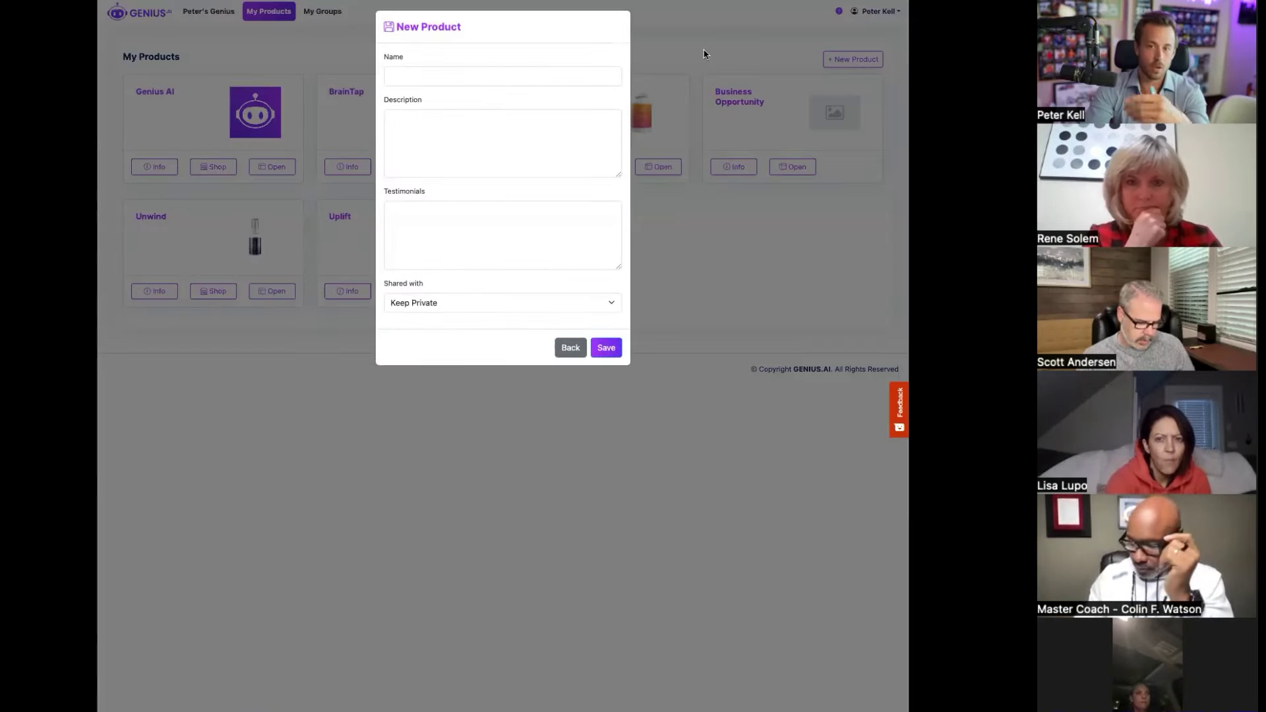
pyautogui.click(432, 77)
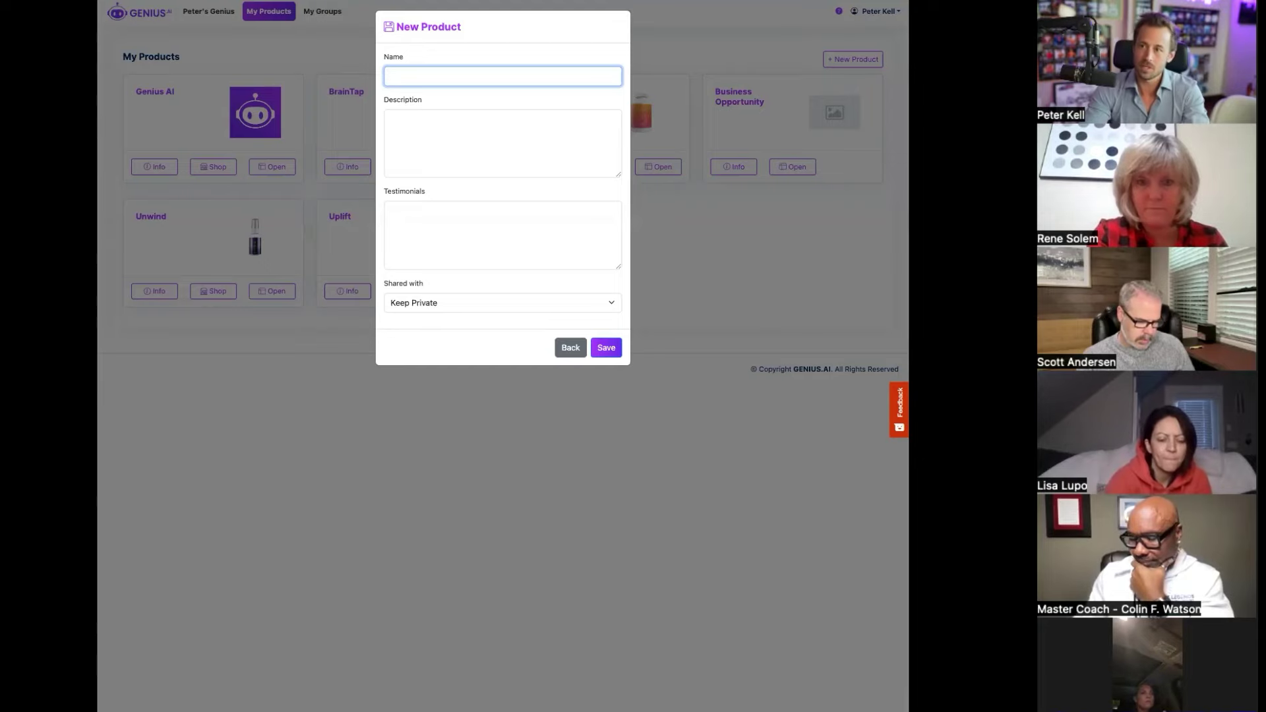
pyautogui.hotkey('ctrl', 't')
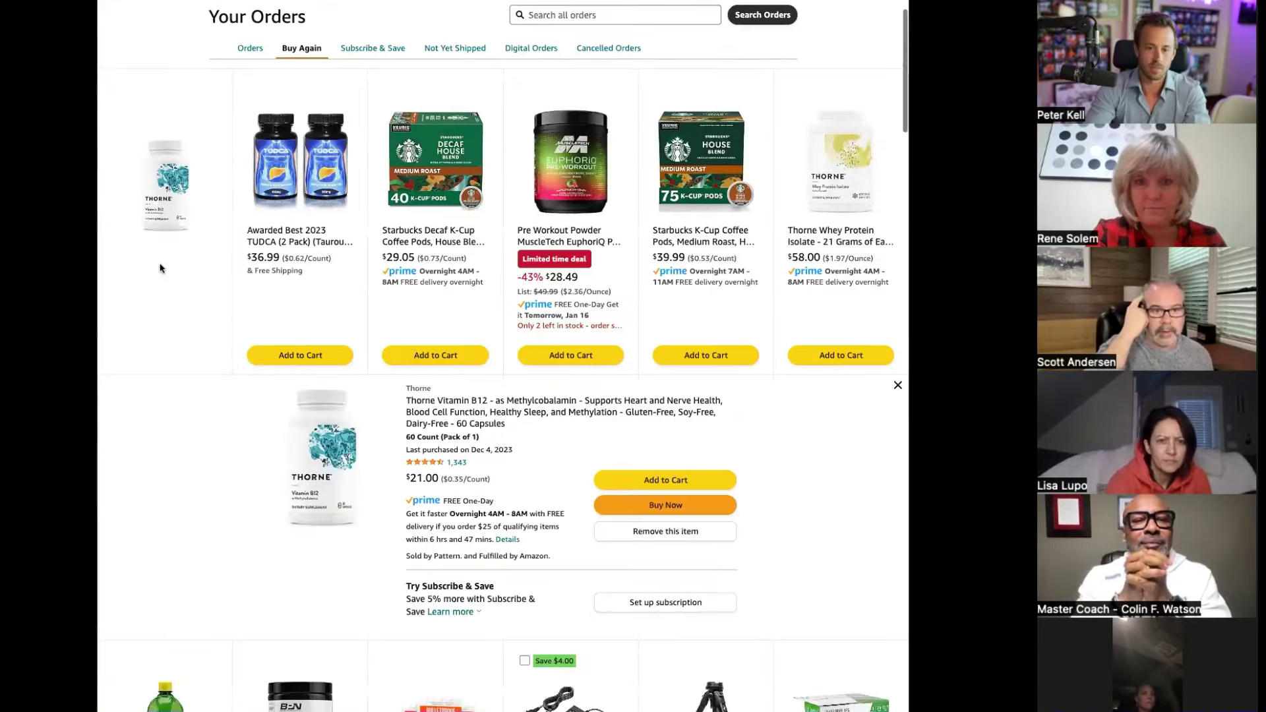
# Step: Name the new product 'Thorn' and paste the Thorne Vitamin B12 title into Description
pyautogui.click(432, 111)
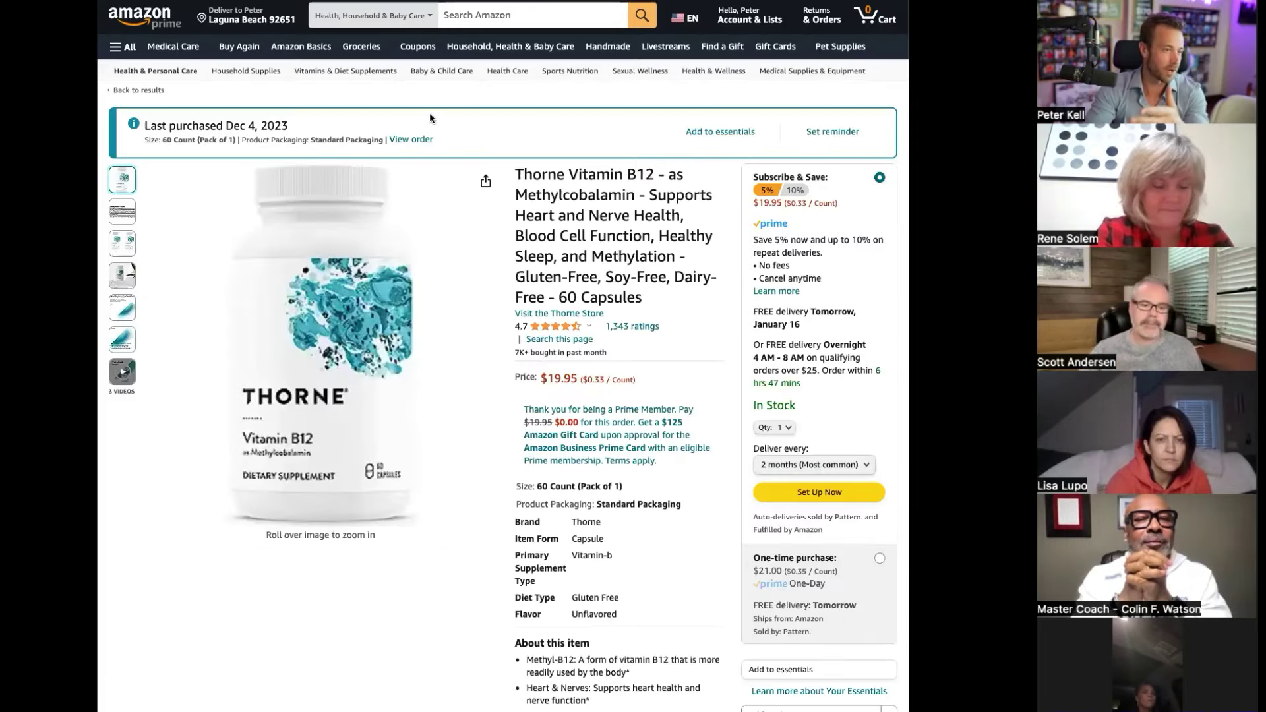
pyautogui.moveTo(656, 310)
pyautogui.mouseDown()
pyautogui.moveTo(517, 192)
pyautogui.moveTo(516, 172)
pyautogui.moveTo(664, 298)
pyautogui.mouseUp()
pyautogui.hotkey('ctrl', 'c')
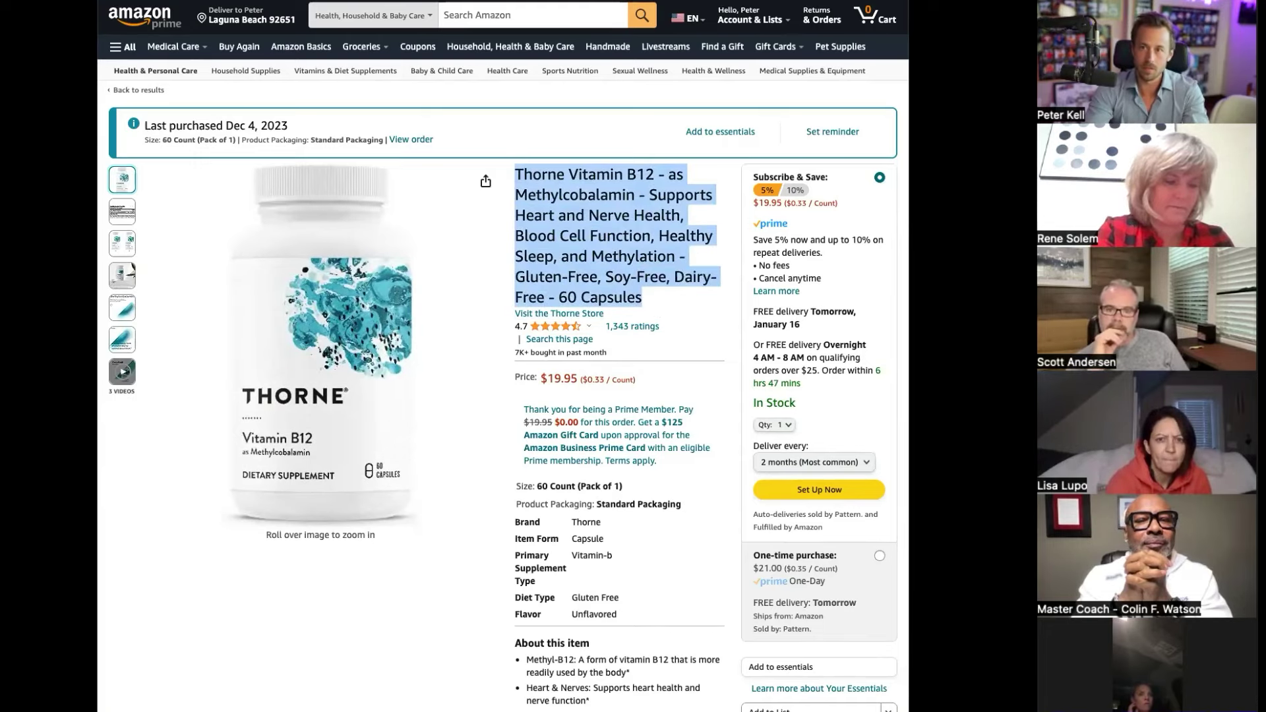
pyautogui.hotkey('alt', 'Tab')
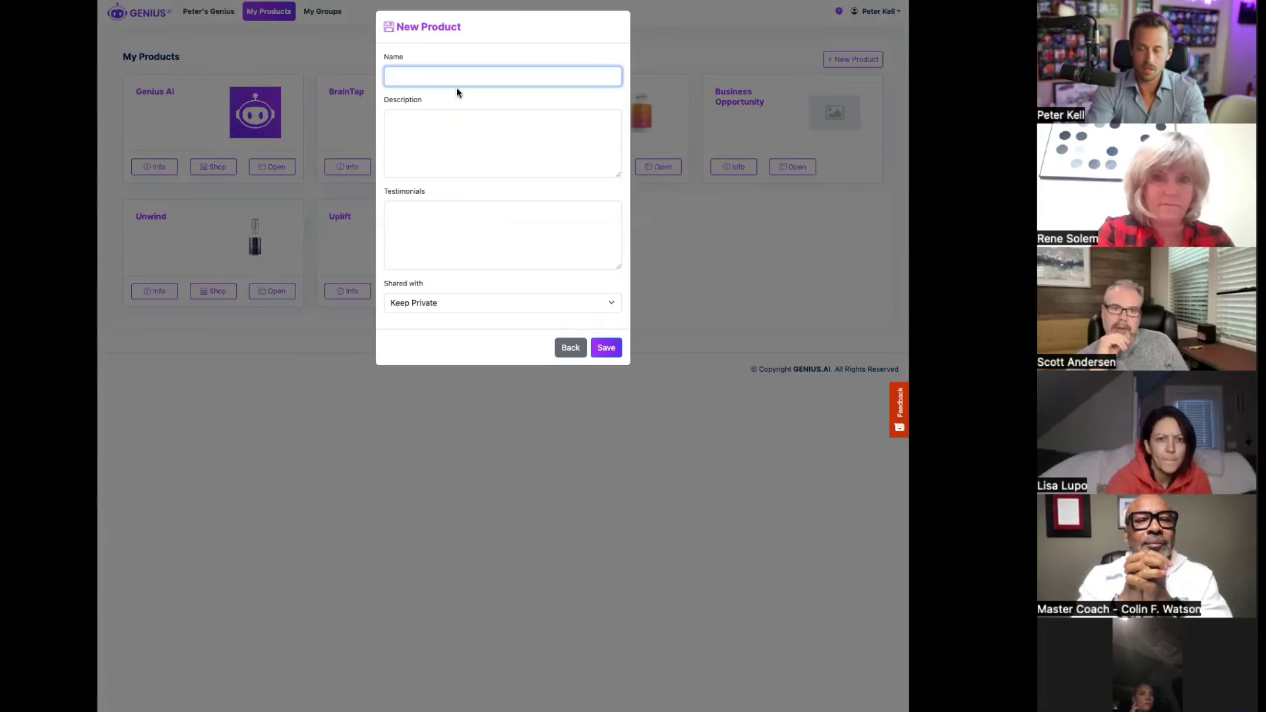
pyautogui.write('Thorn')
pyautogui.press('Tab')
pyautogui.hotkey('ctrl', 'v')
# Step: Add Amazon's 'About this item' text to the Description
pyautogui.hotkey('alt', 'Tab')
pyautogui.scroll(-3, 515, 452)
pyautogui.click(515, 451)
pyautogui.moveTo(515, 451); pyautogui.dragTo(581, 492)
pyautogui.scroll(-3, 594, 521)
pyautogui.hotkey('alt', 'Tab')
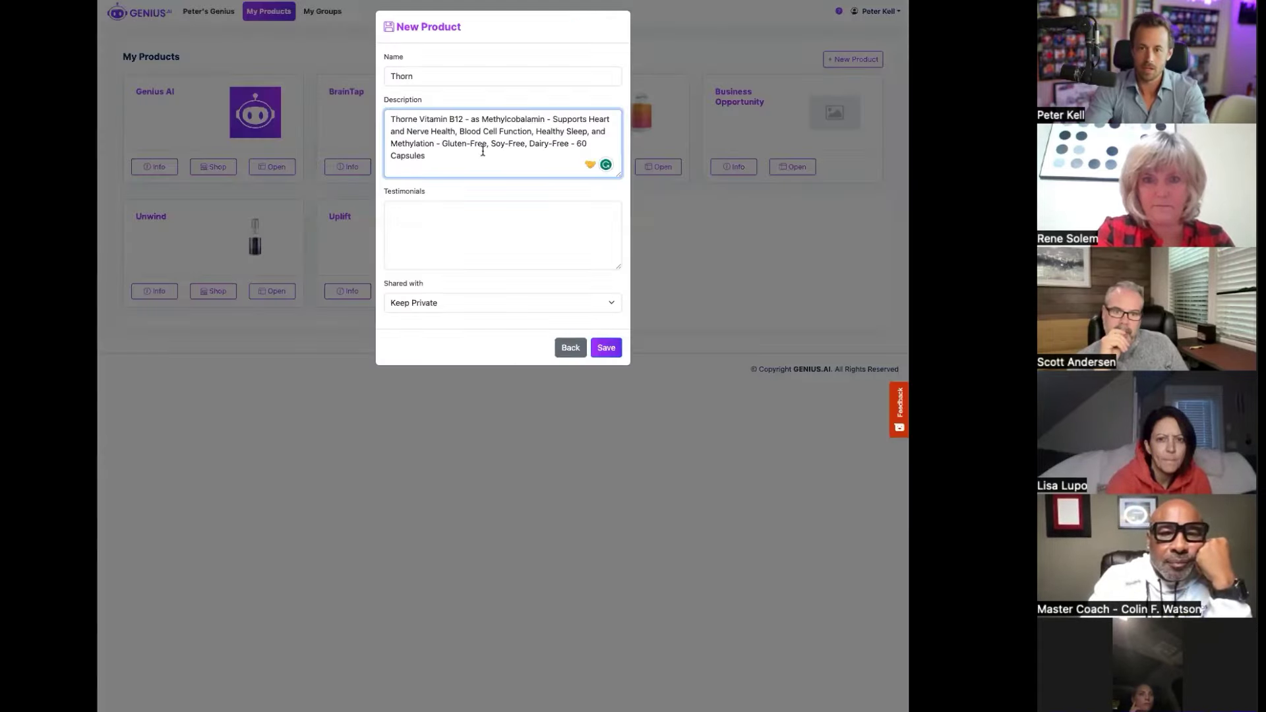
pyautogui.hotkey('ctrl', 'v')
# Step: Append the brand's product description text on a new line in Description
pyautogui.hotkey('alt', 'Tab')
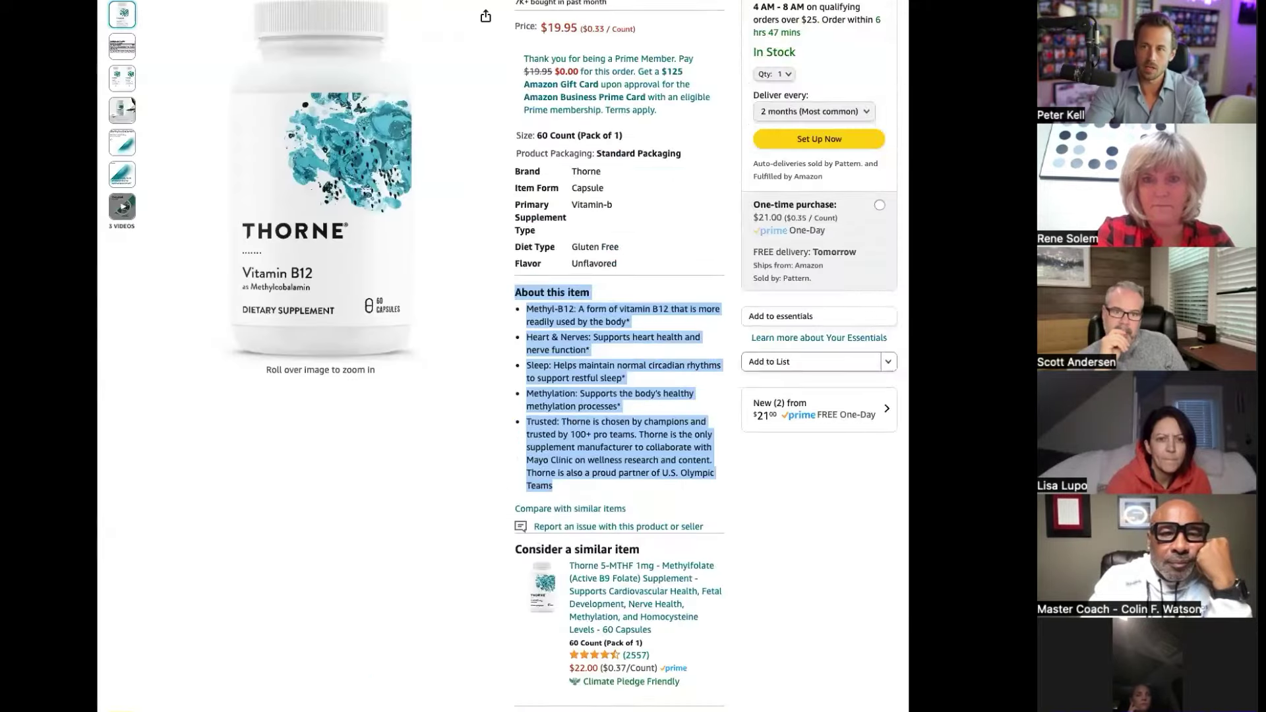
pyautogui.scroll(-15, 227, 303)
pyautogui.scroll(-10, 226, 303)
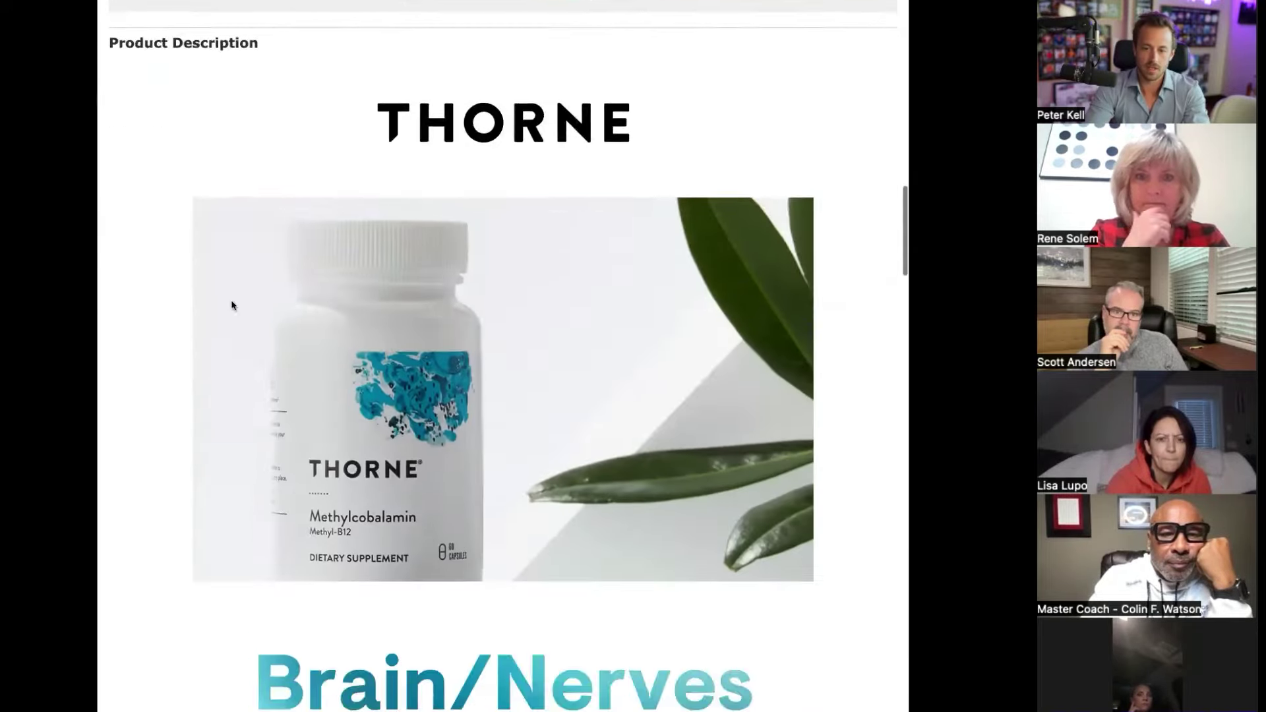
pyautogui.moveTo(161, 443); pyautogui.dragTo(749, 321)
pyautogui.scroll(-10, 478, 484)
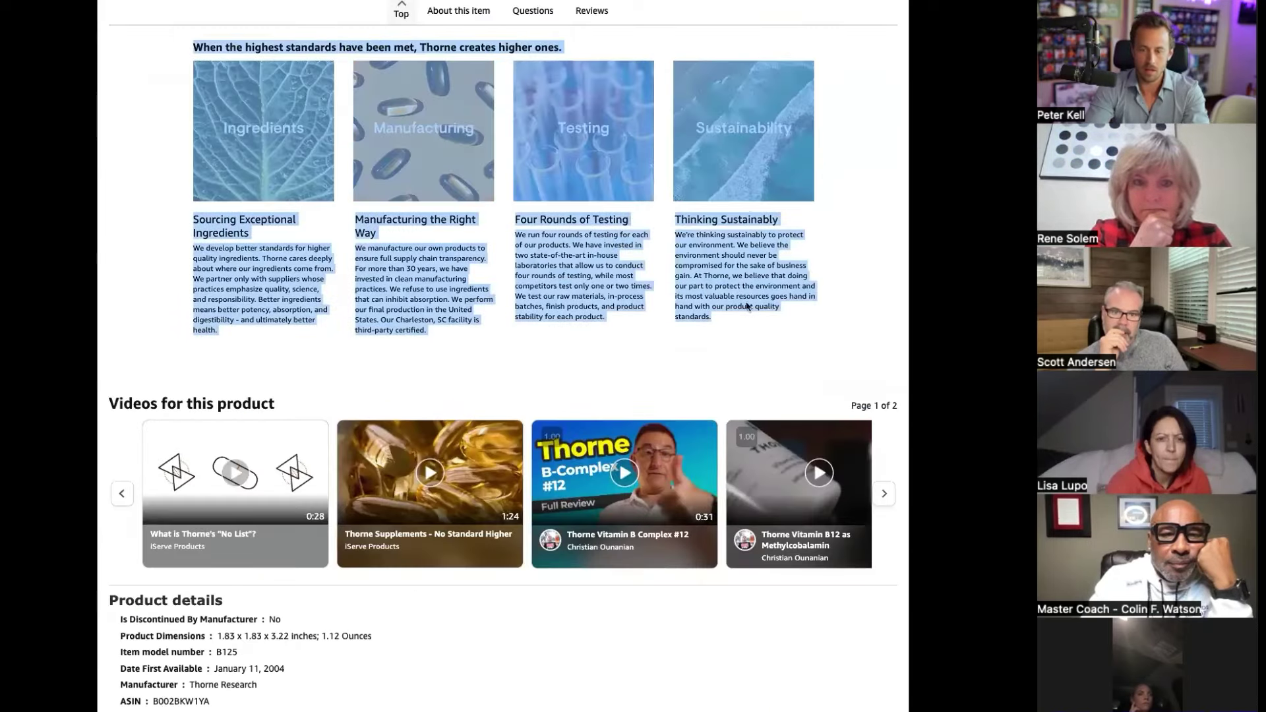
pyautogui.hotkey('ctrl', 'Tab')
pyautogui.hotkey('ctrl', 'Tab')
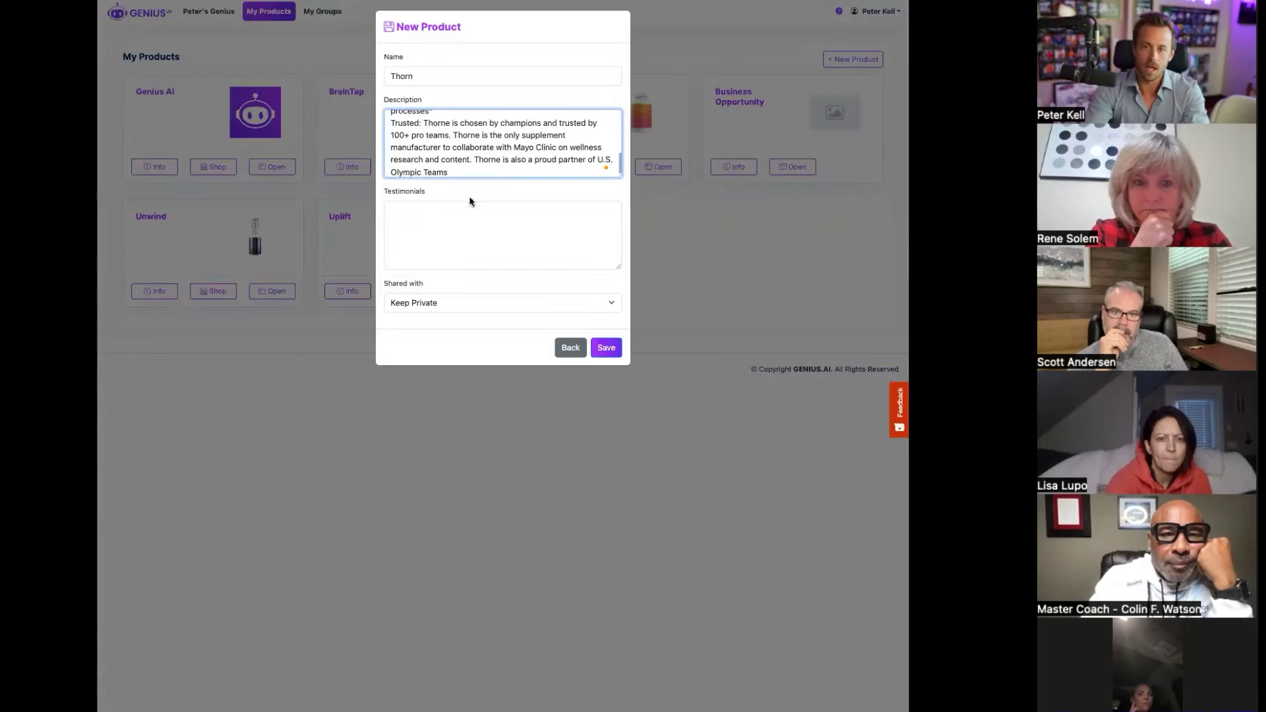
pyautogui.press('Return')
pyautogui.hotkey('ctrl', 'v')
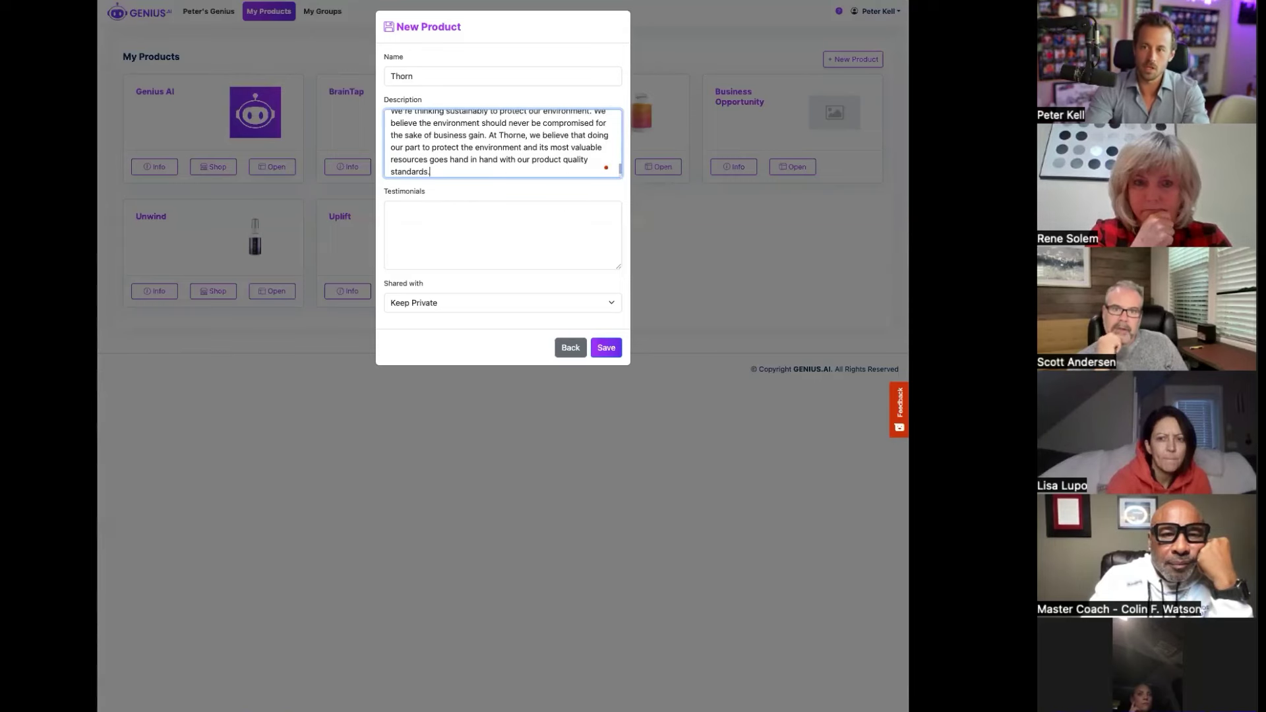
# Step: Paste Amazon's top reviews into Testimonials and save the Thorn product
pyautogui.click(442, 237)
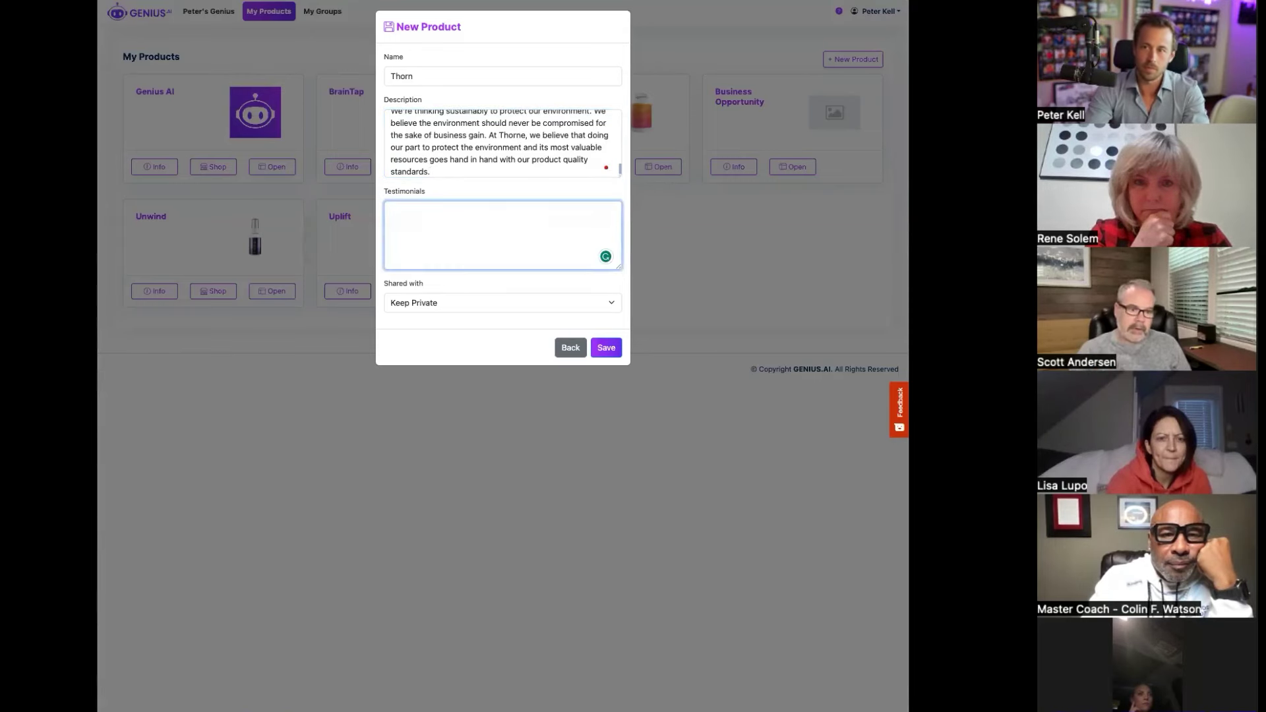
pyautogui.hotkey('ctrl', 'shift', 'Tab')
pyautogui.scroll(-10, 238, 519)
pyautogui.scroll(-15, 238, 519)
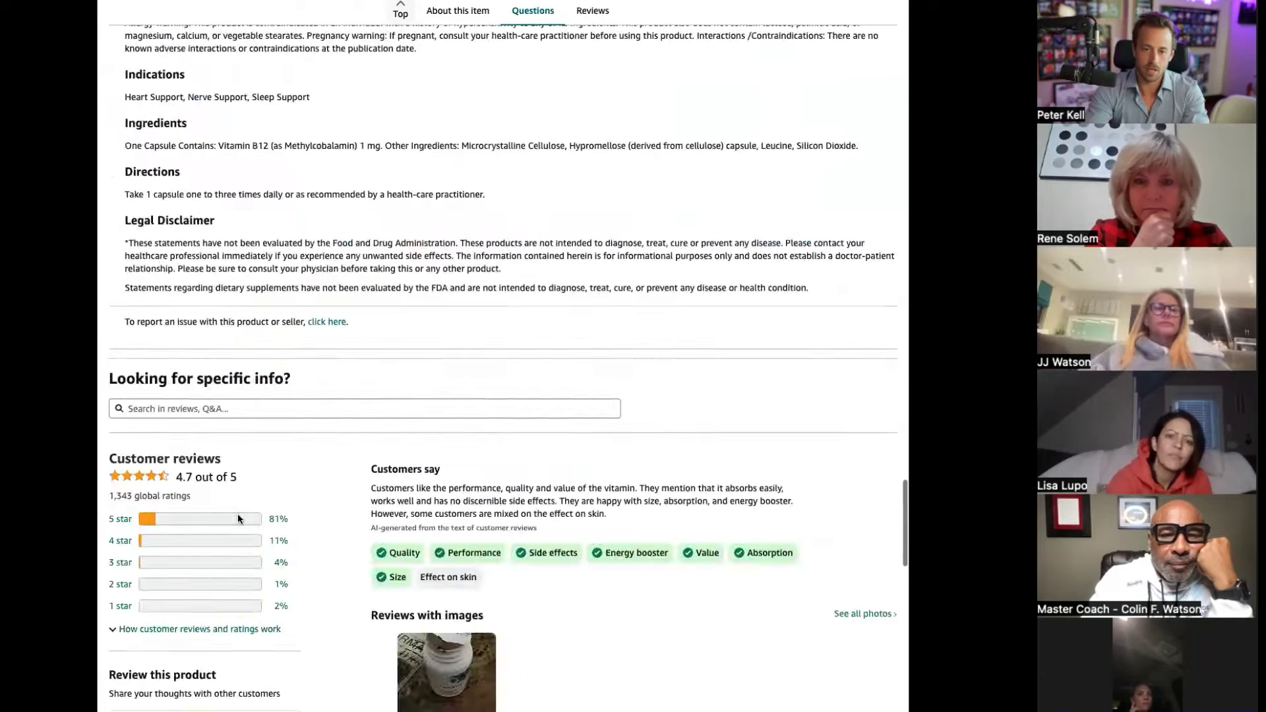
pyautogui.scroll(5, 239, 519)
pyautogui.tripleClick(381, 460)
pyautogui.moveTo(381, 466); pyautogui.dragTo(416, 600)
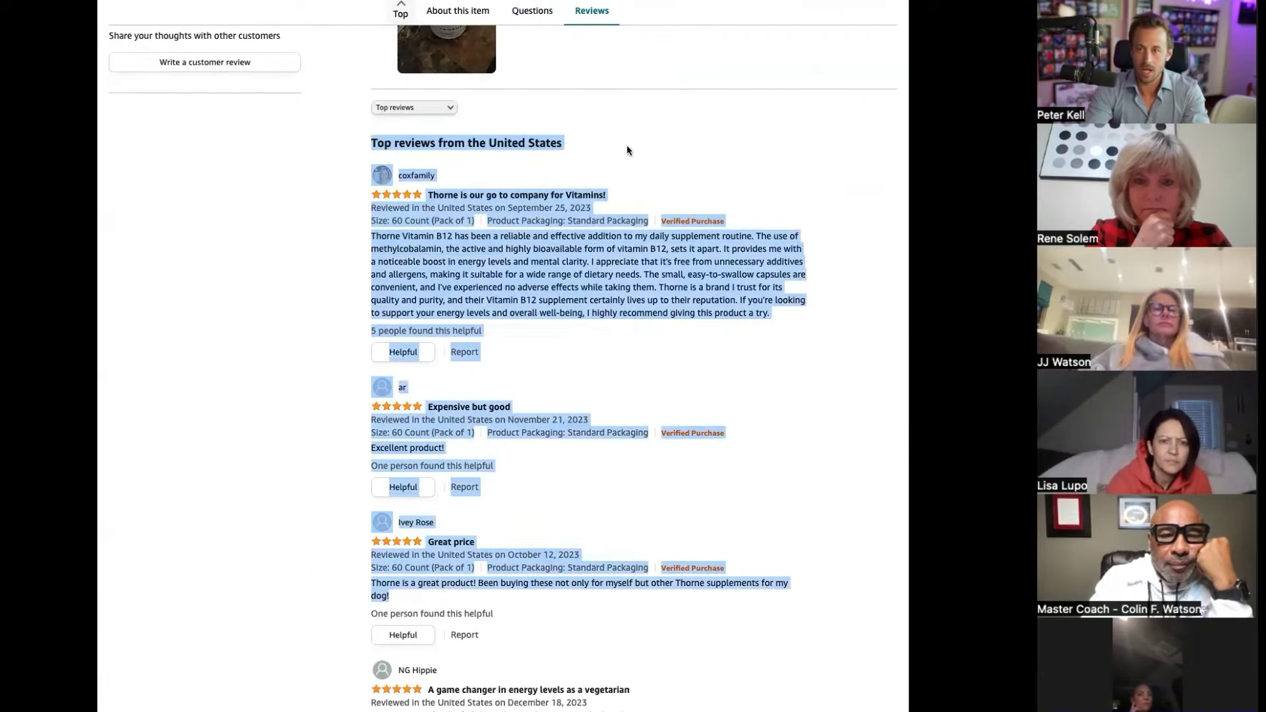
pyautogui.hotkey('ctrl', 'c')
pyautogui.hotkey('alt', 'Tab')
pyautogui.hotkey('ctrl', 'v')
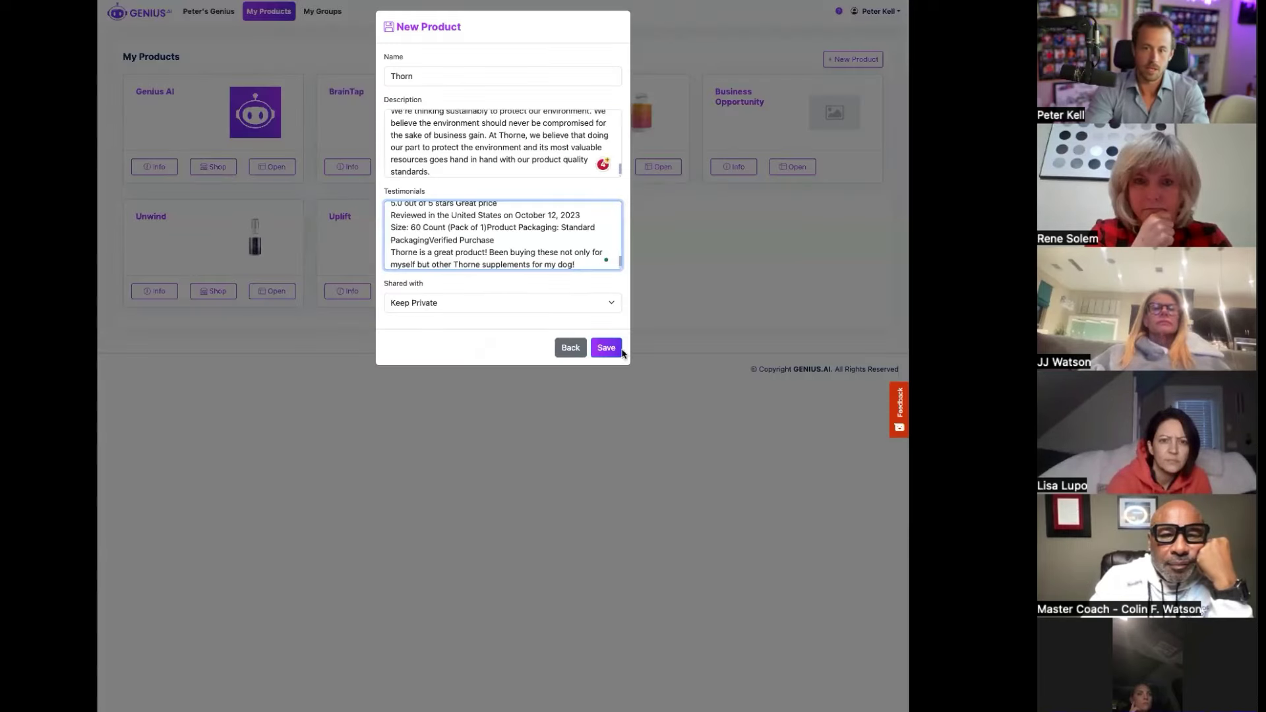
pyautogui.click(616, 350)
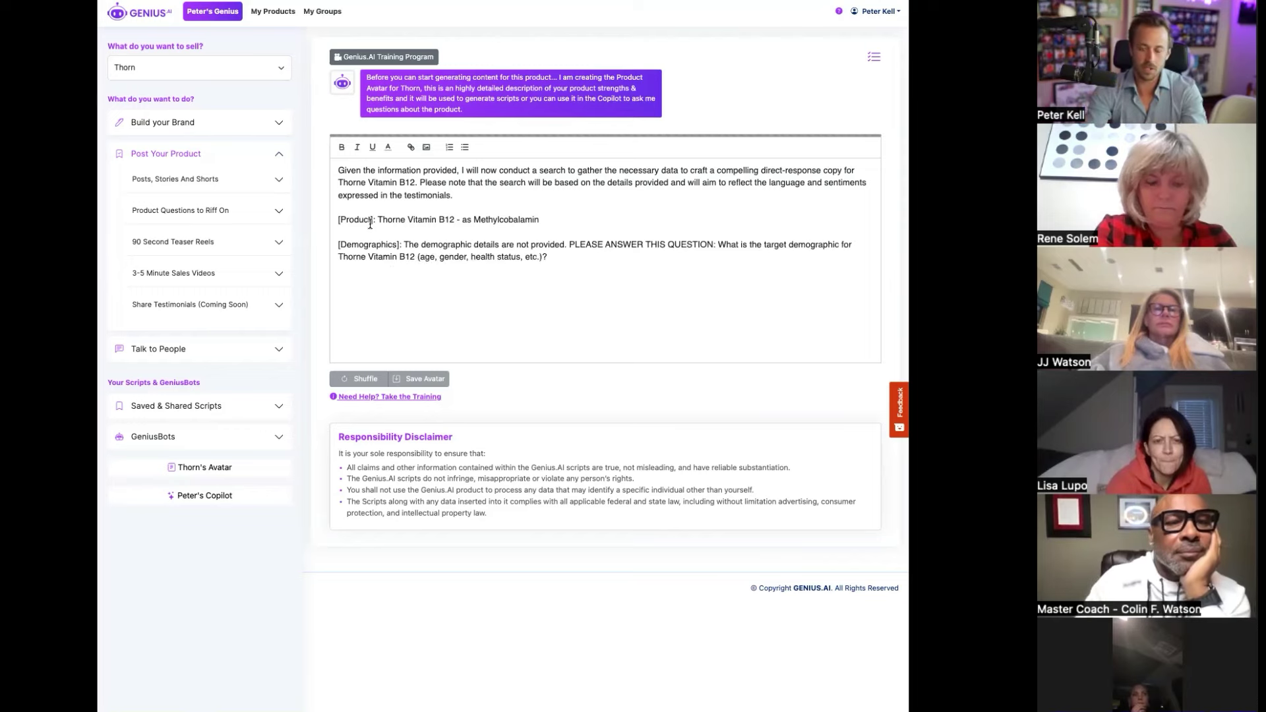
# Step: Zoom in on Thorn's Product Avatar and highlight its core pitch and emotional pain statement
pyautogui.press('super+plus')
pyautogui.press('super+plus')
pyautogui.press('super+plus')
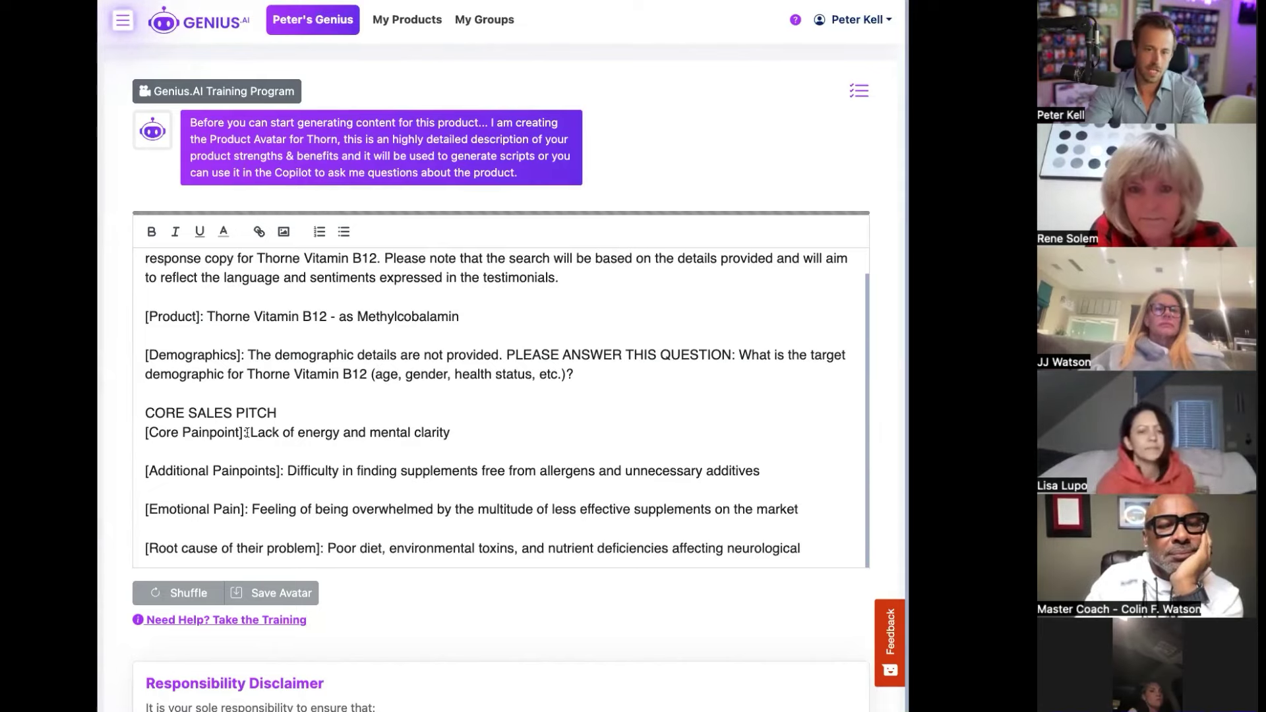
pyautogui.moveTo(247, 432); pyautogui.dragTo(509, 429)
pyautogui.scroll(1, 315, 457)
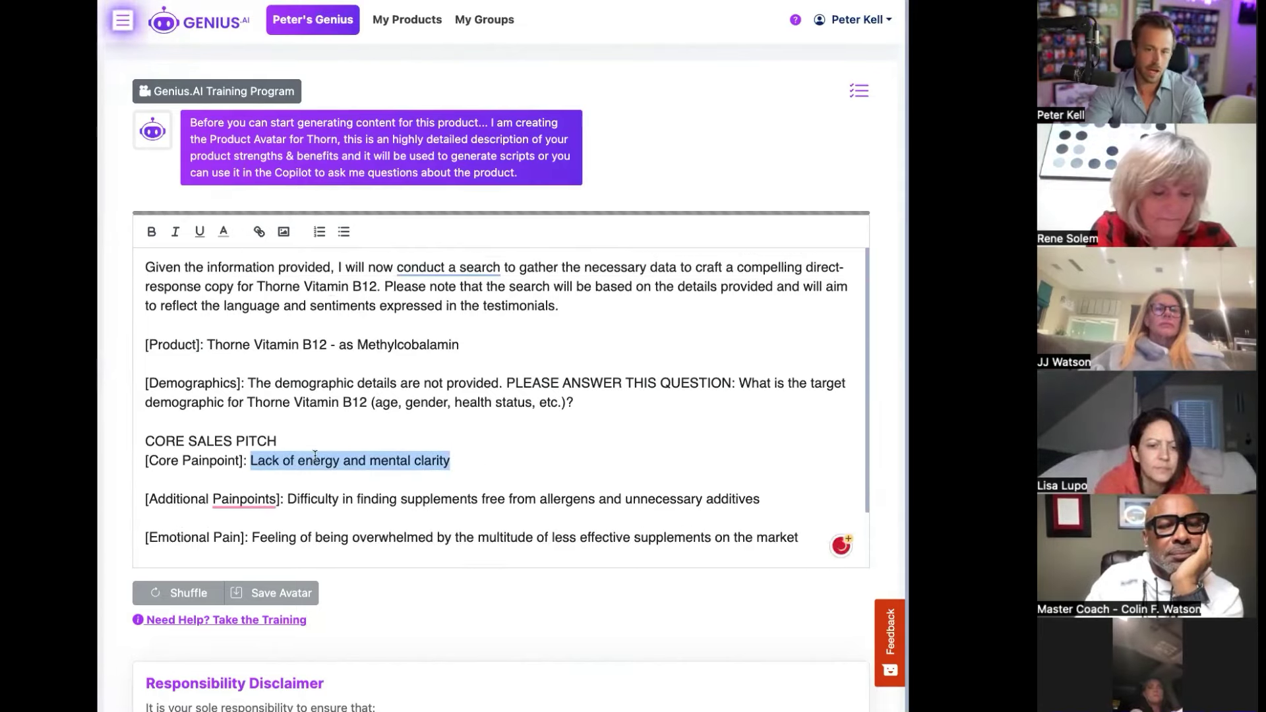
pyautogui.click(257, 286)
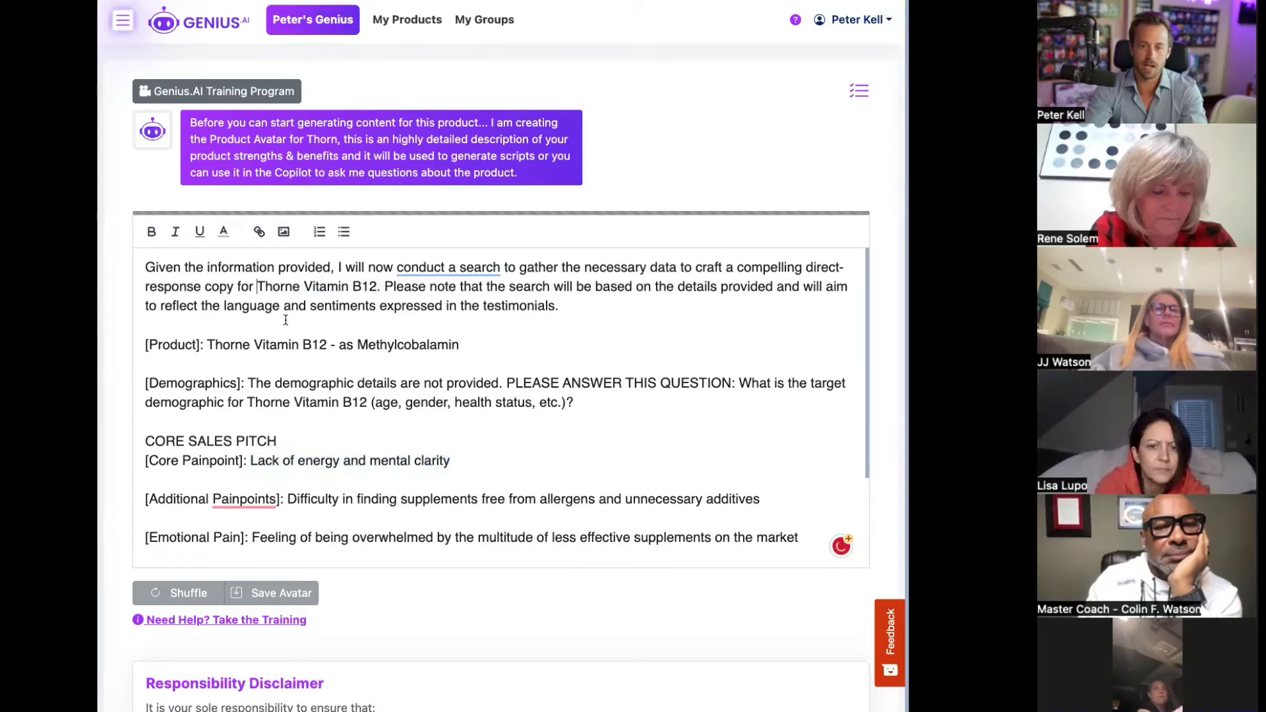
pyautogui.scroll(-1, 297, 444)
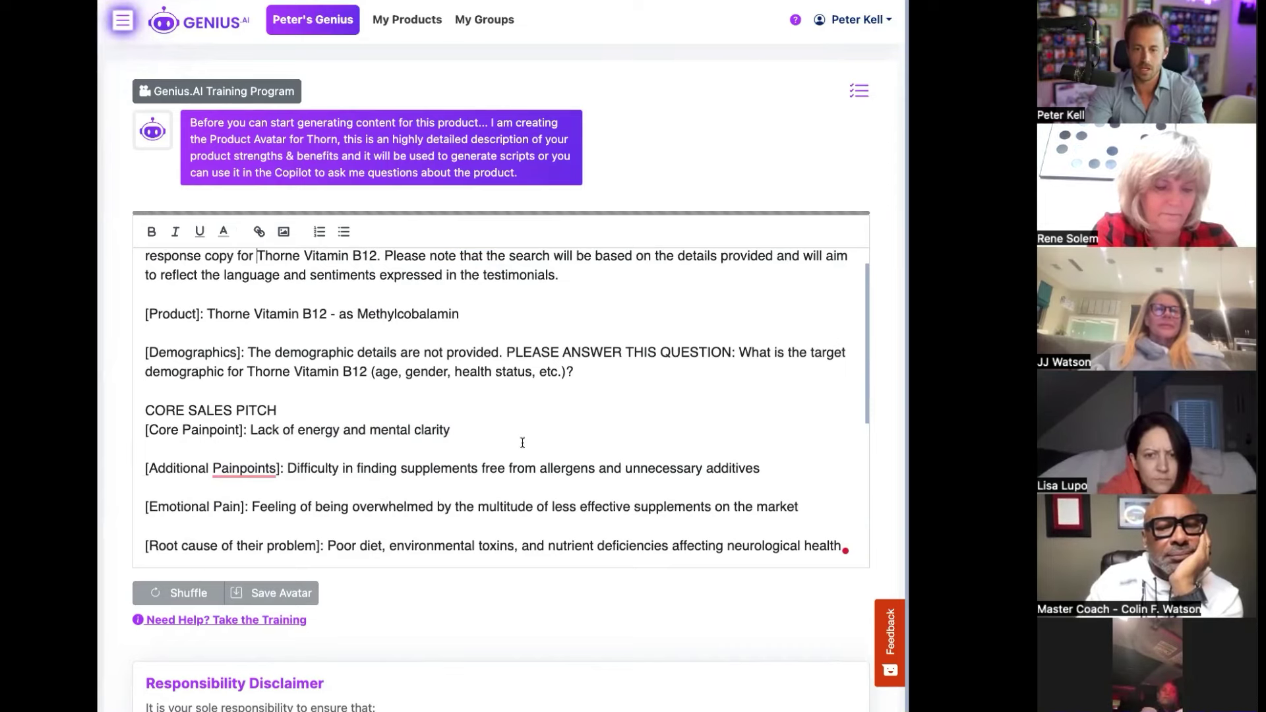
pyautogui.moveTo(364, 508); pyautogui.dragTo(667, 510)
pyautogui.scroll(-2, 399, 469)
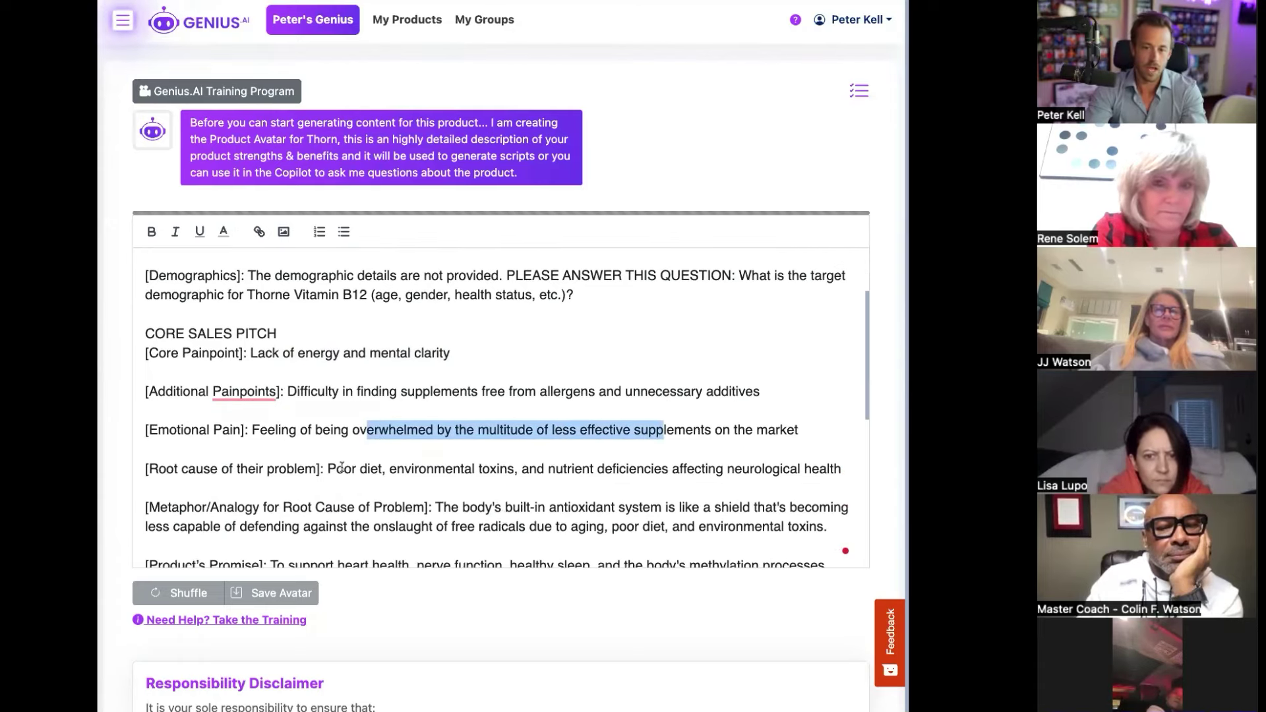
# Step: Highlight the core painpoint, root cause, antioxidant shield metaphor and promise, then zoom out
pyautogui.moveTo(251, 354); pyautogui.dragTo(487, 356)
pyautogui.moveTo(324, 469); pyautogui.dragTo(821, 469)
pyautogui.click(542, 469)
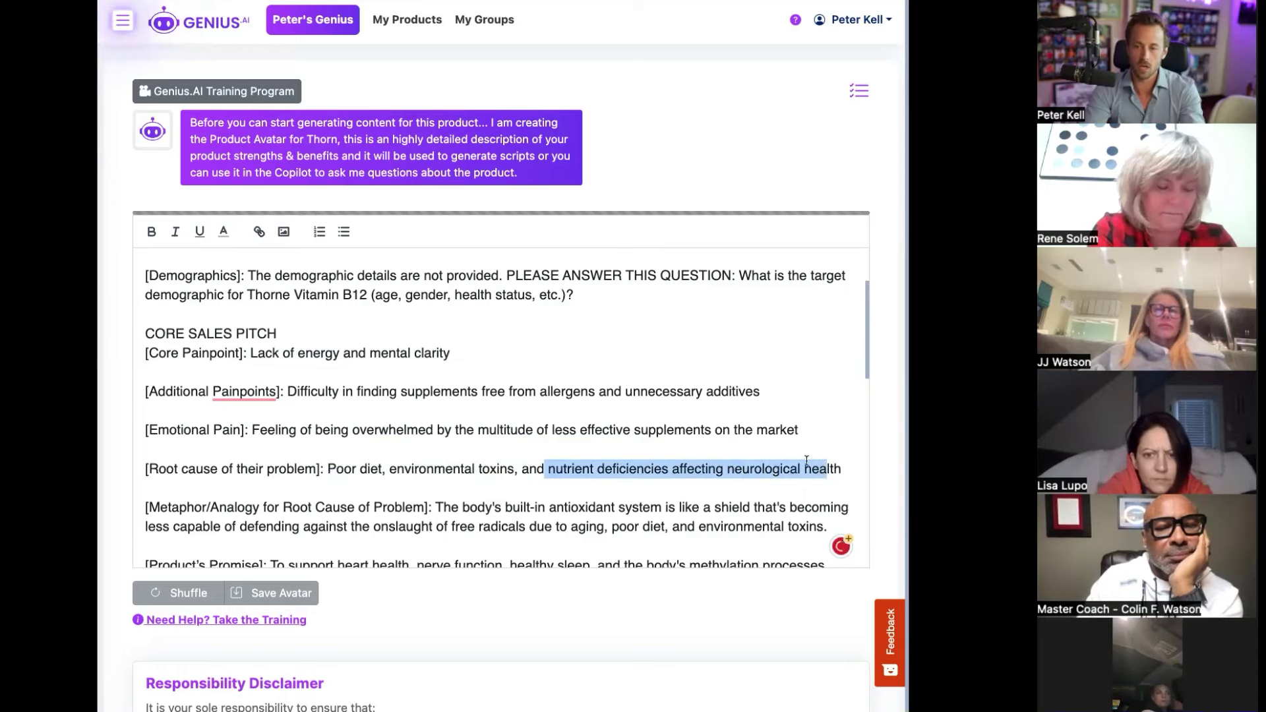
pyautogui.scroll(-3, 772, 459)
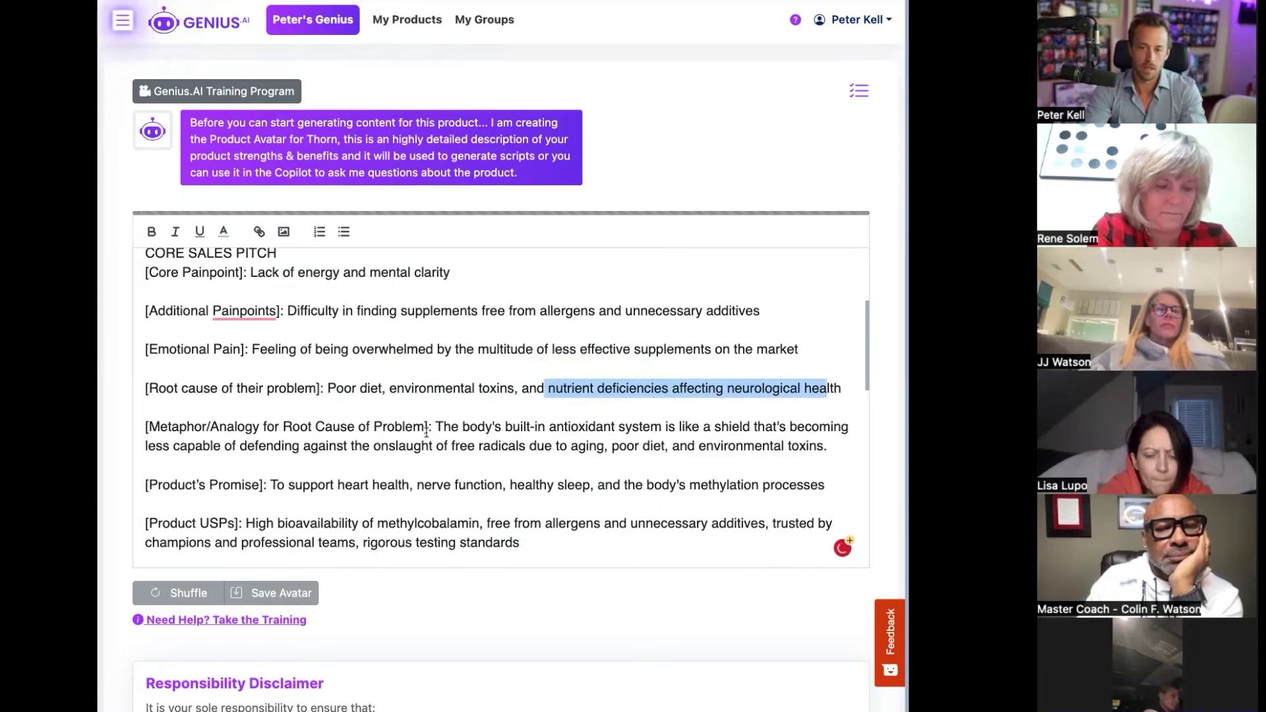
pyautogui.moveTo(434, 429)
pyautogui.mouseDown()
pyautogui.moveTo(850, 428)
pyautogui.moveTo(170, 447)
pyautogui.moveTo(451, 446)
pyautogui.mouseUp()
pyautogui.click(531, 450)
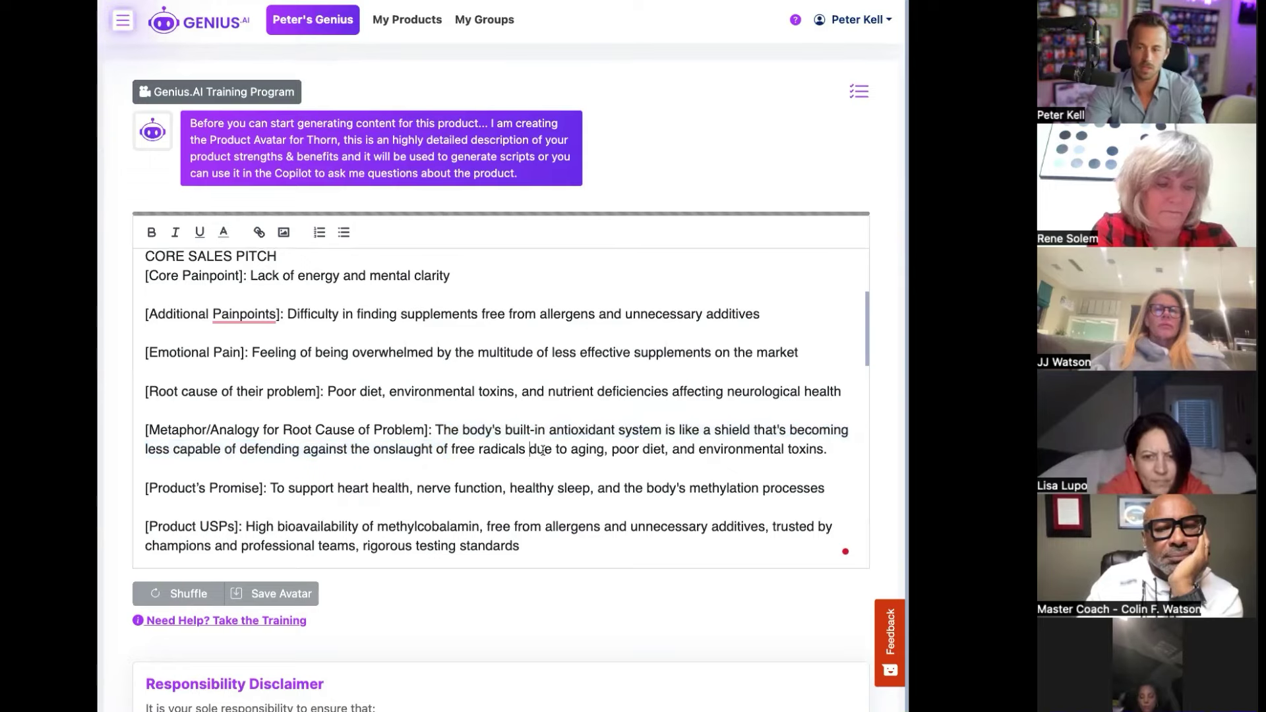
pyautogui.scroll(-1, 561, 435)
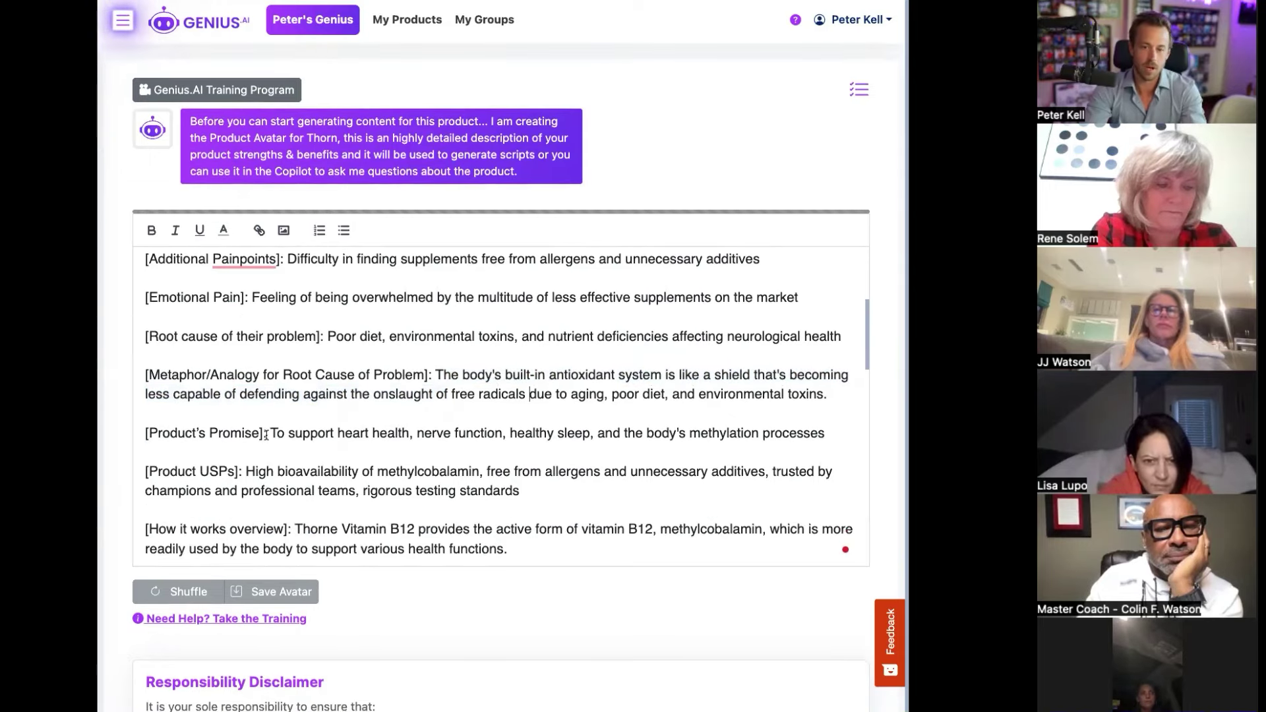
pyautogui.moveTo(268, 435); pyautogui.dragTo(525, 438)
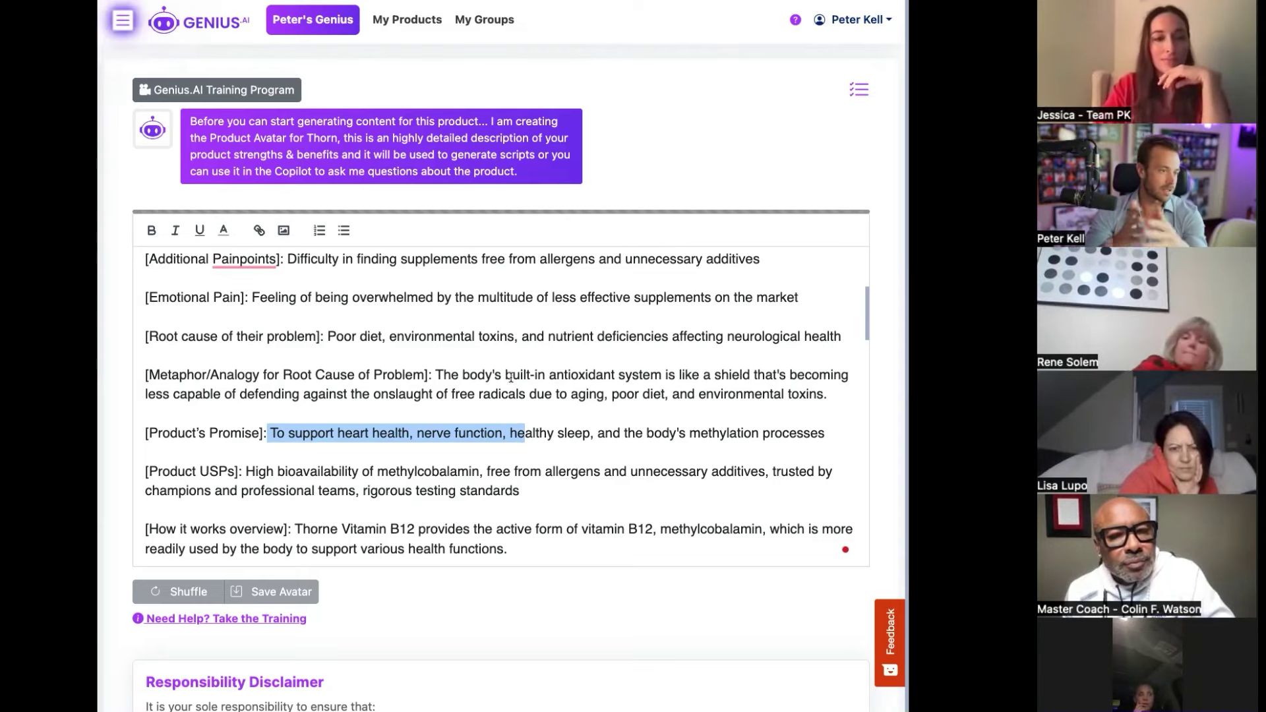
pyautogui.scroll(1, 522, 363)
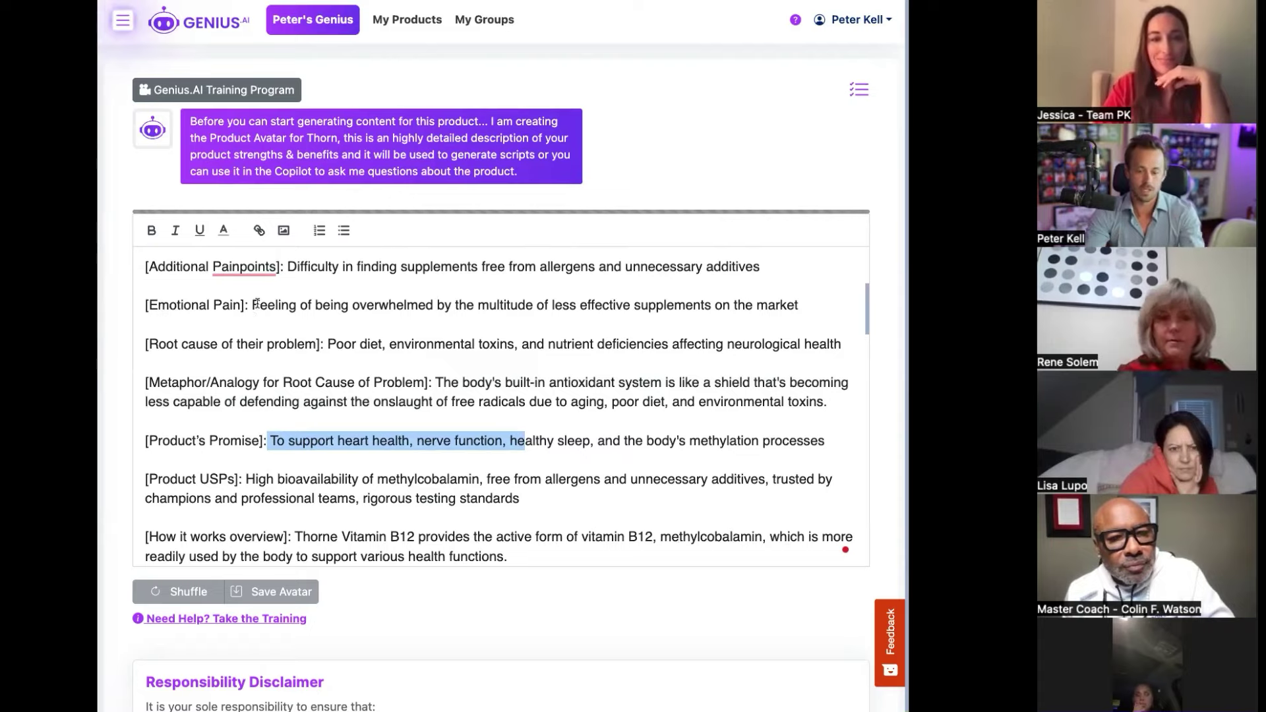
pyautogui.hotkey('ctrl', '-')
pyautogui.hotkey('ctrl', '-')
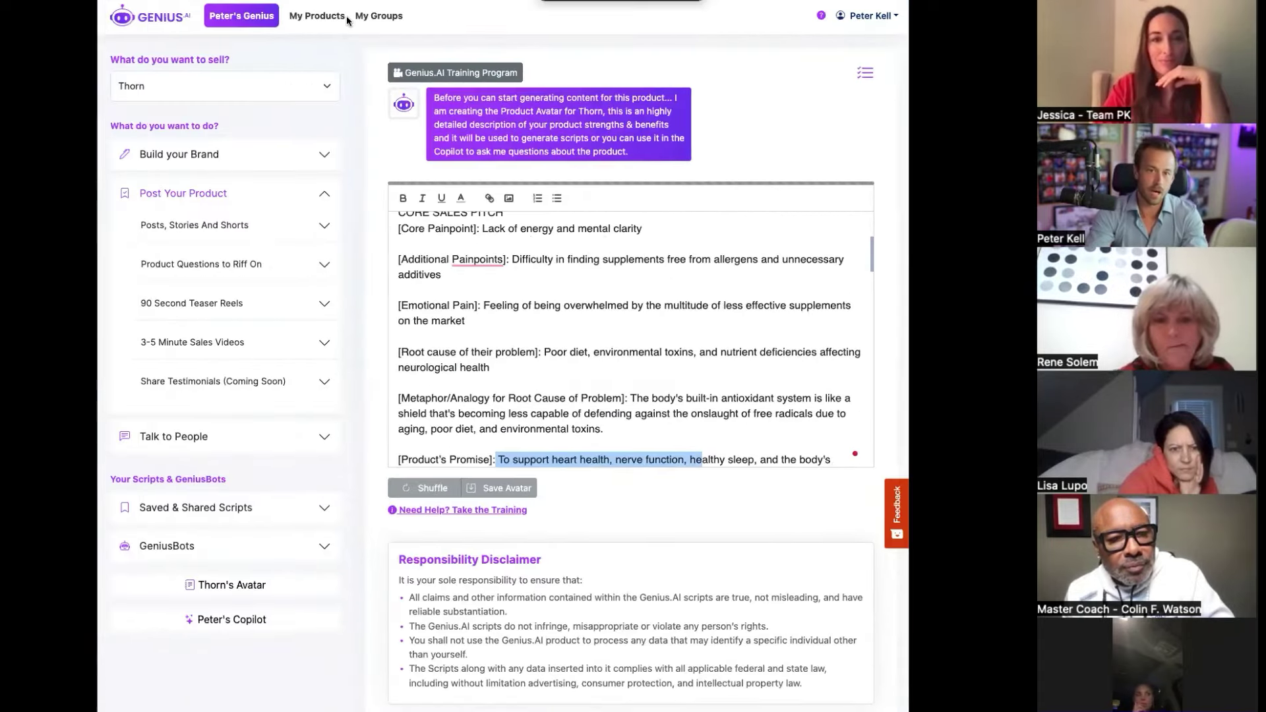
# Step: Show My Products again, now listing Thorn alongside Genius AI, BrainTap and Zenith
pyautogui.click(321, 17)
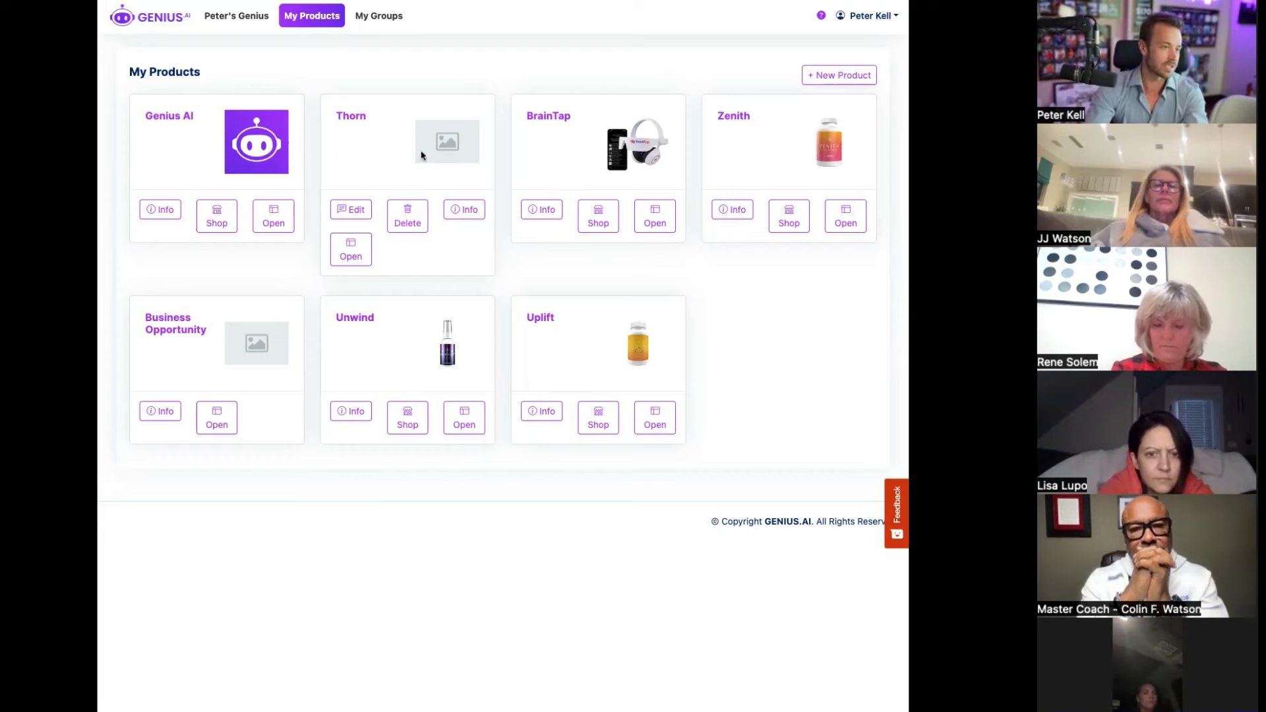
# Step: Back on the dashboard, pick Genius AI to sell and narrow the window to mobile width
pyautogui.click(232, 19)
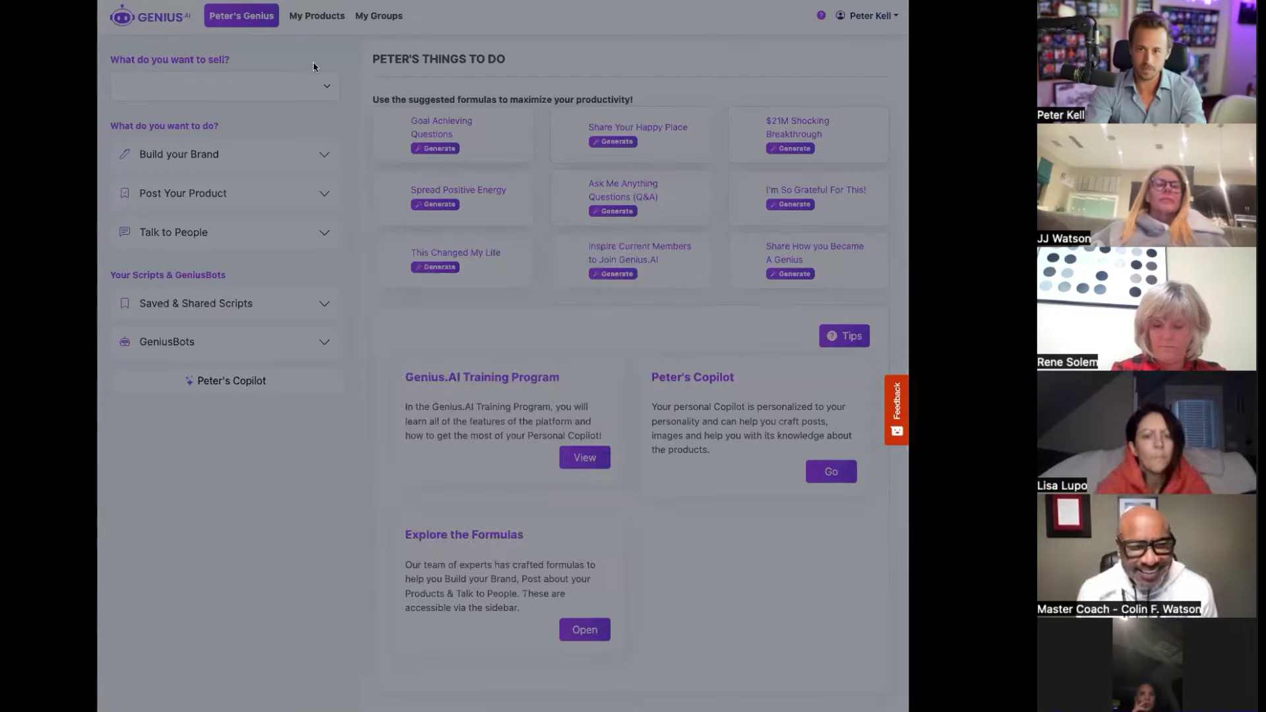
pyautogui.click(634, 260)
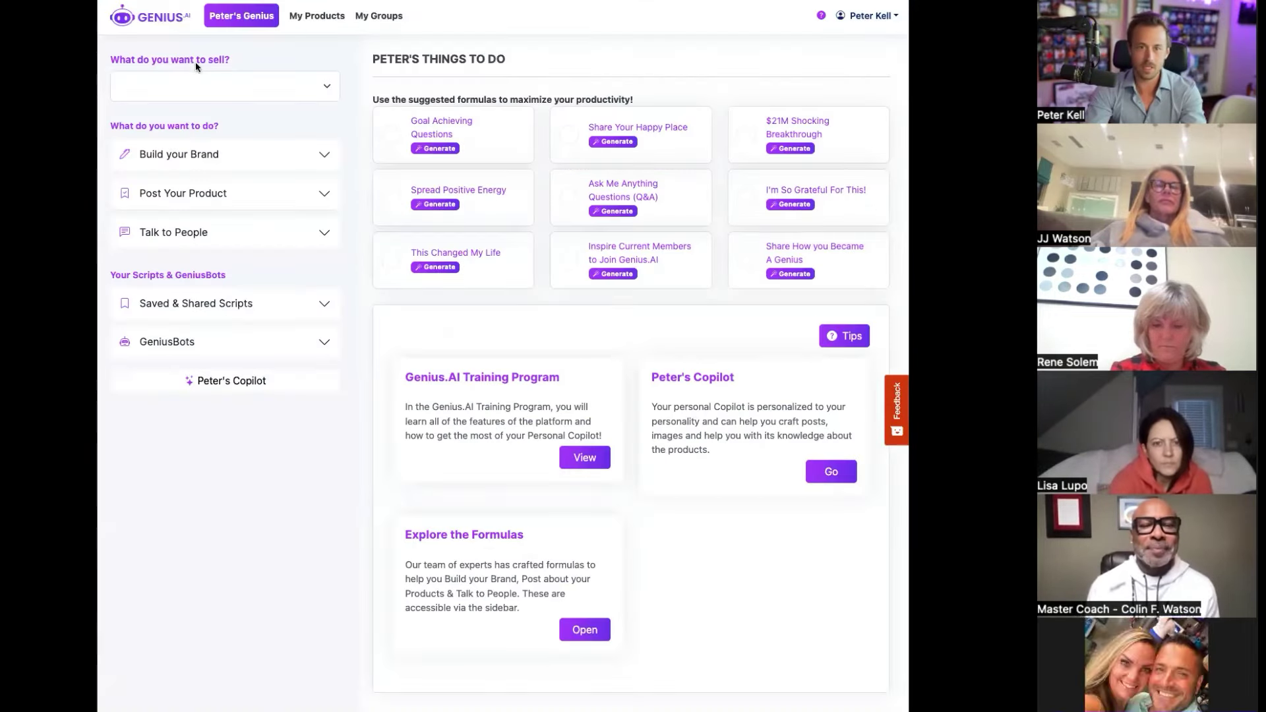
pyautogui.click(256, 78)
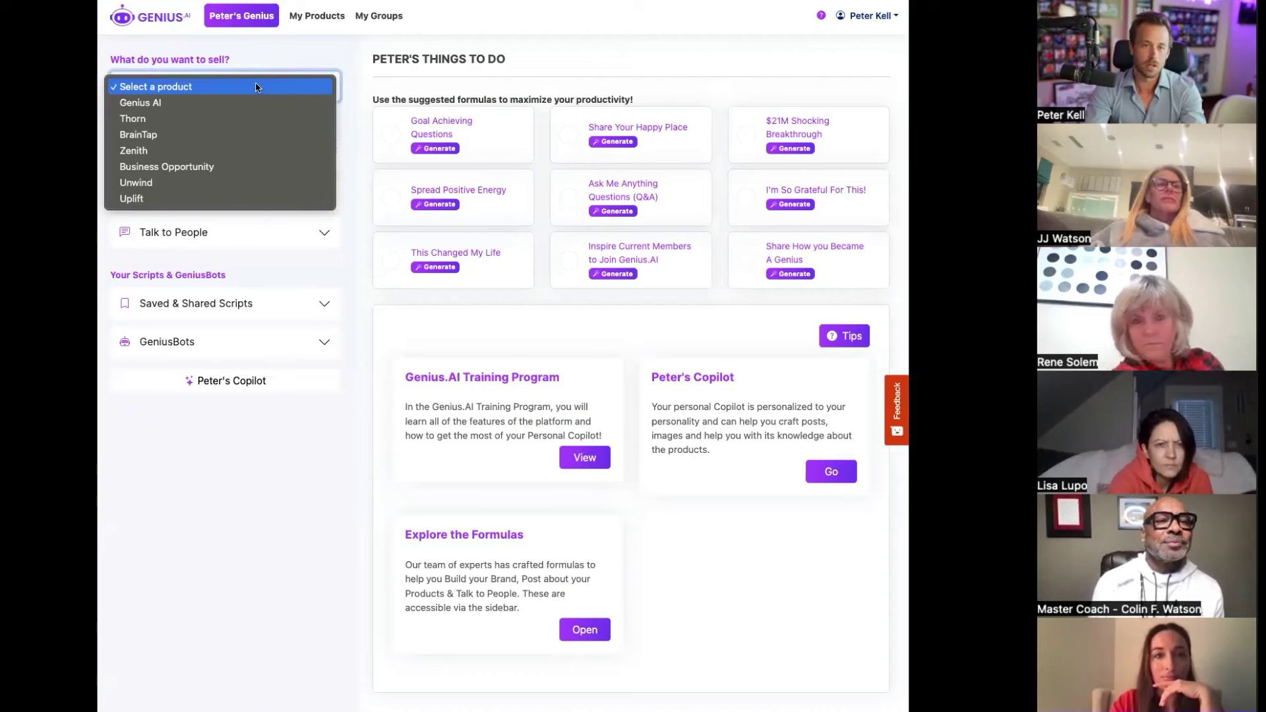
pyautogui.click(202, 104)
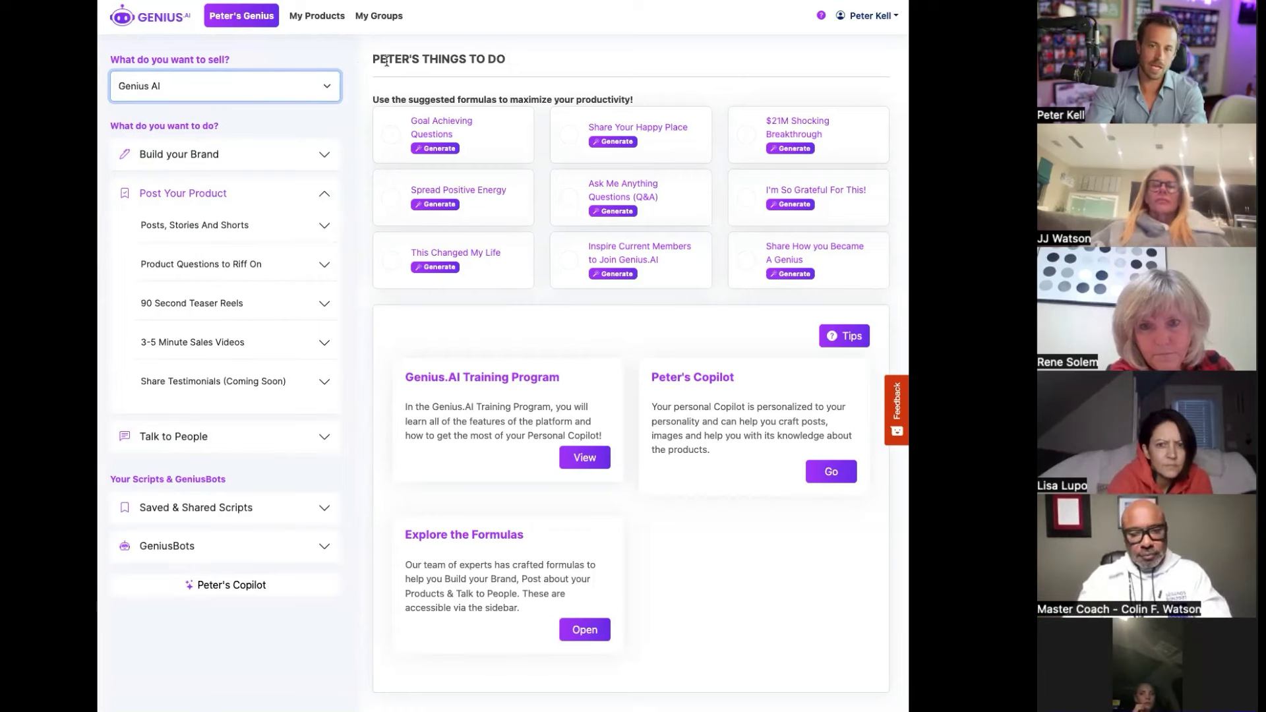
pyautogui.moveTo(363, 58); pyautogui.dragTo(833, 185)
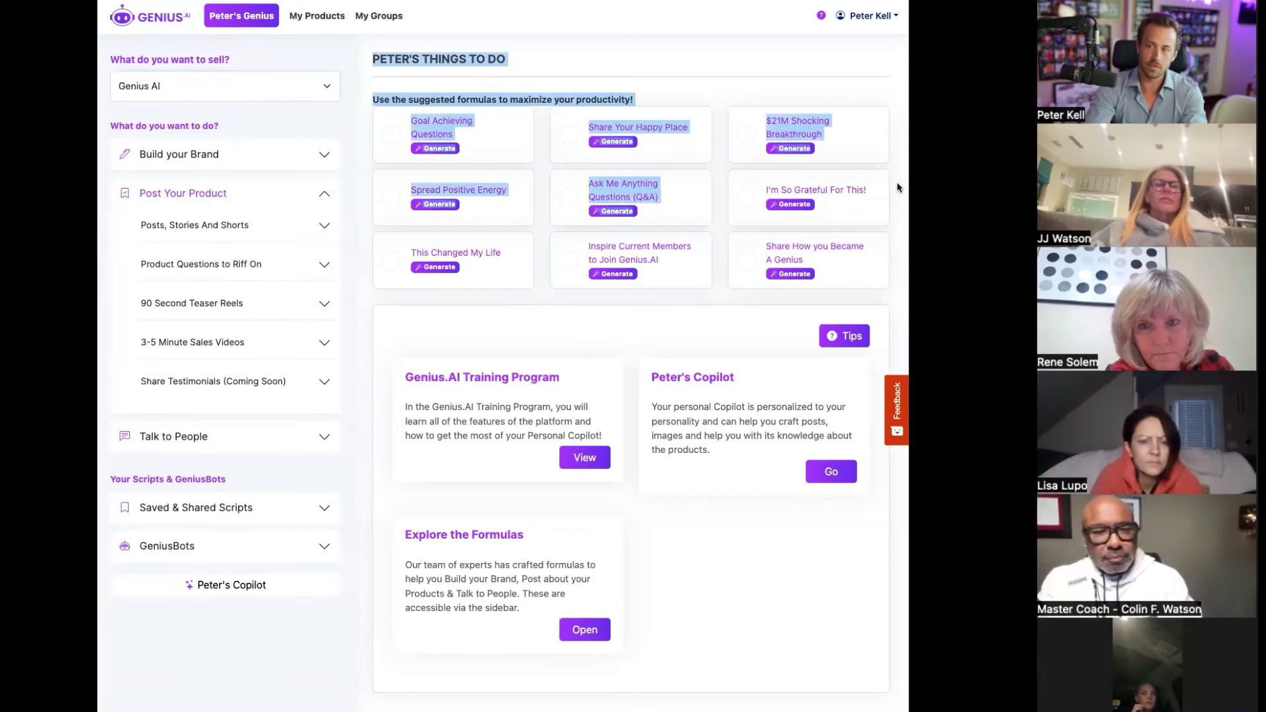
pyautogui.click(897, 182)
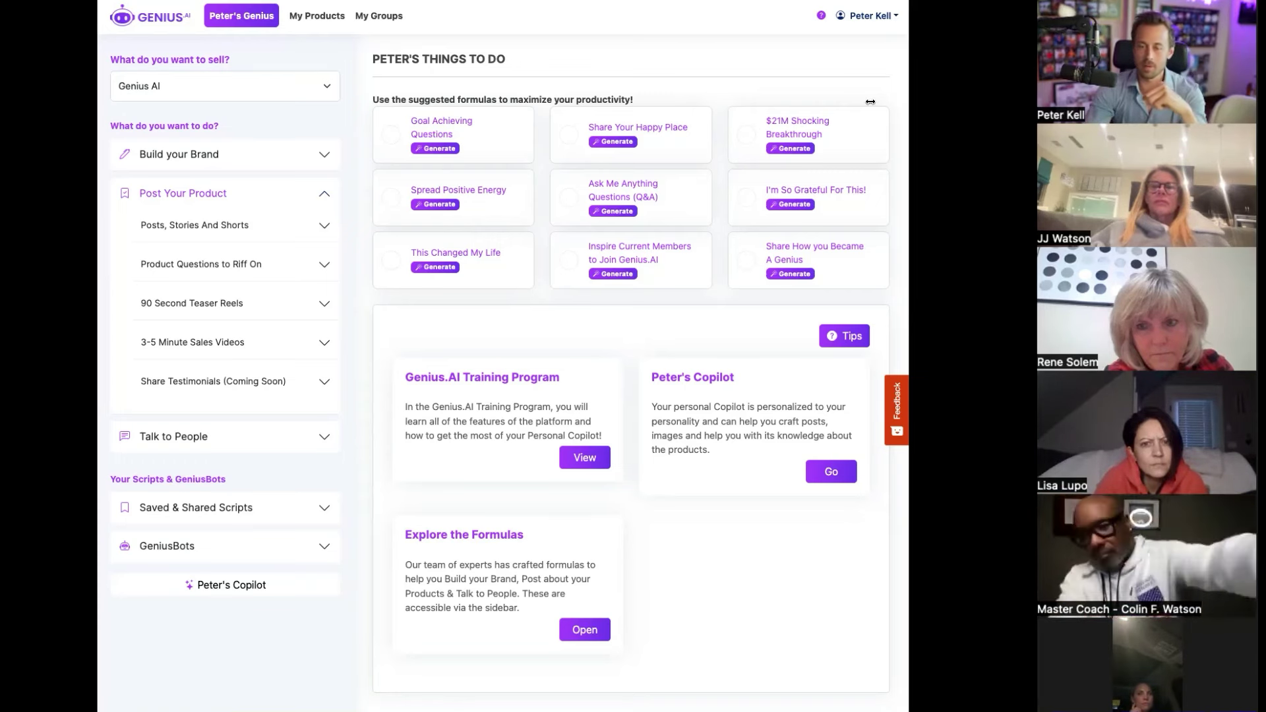
pyautogui.moveTo(870, 102); pyautogui.dragTo(516, 121)
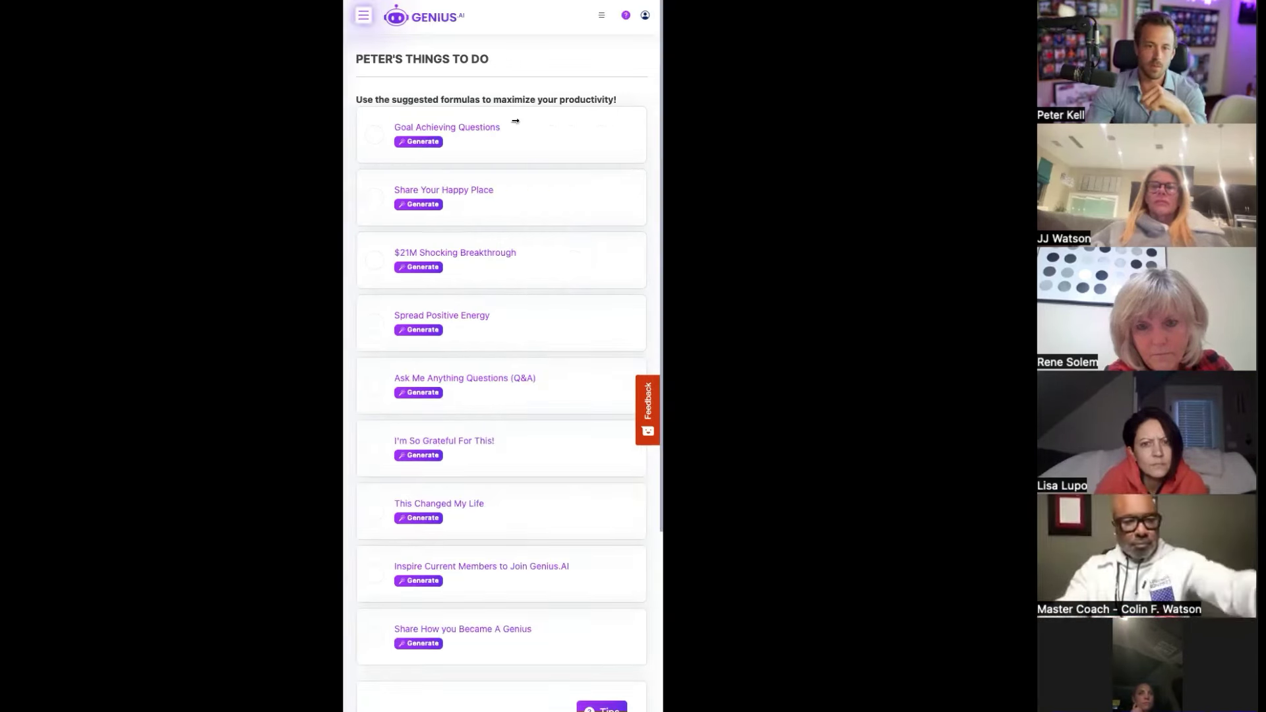
# Step: Generate Goal Achieving Questions for Genius AI and expand the Build your Brand formulas
pyautogui.click(421, 141)
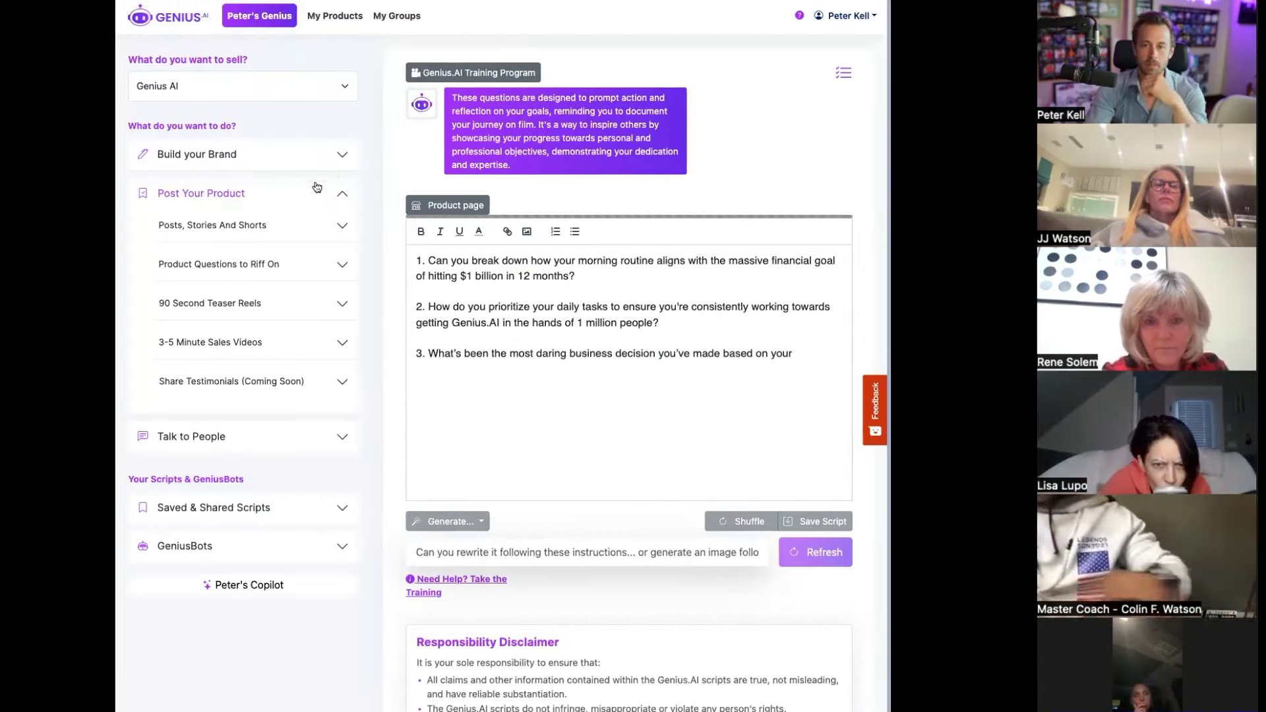
pyautogui.click(345, 195)
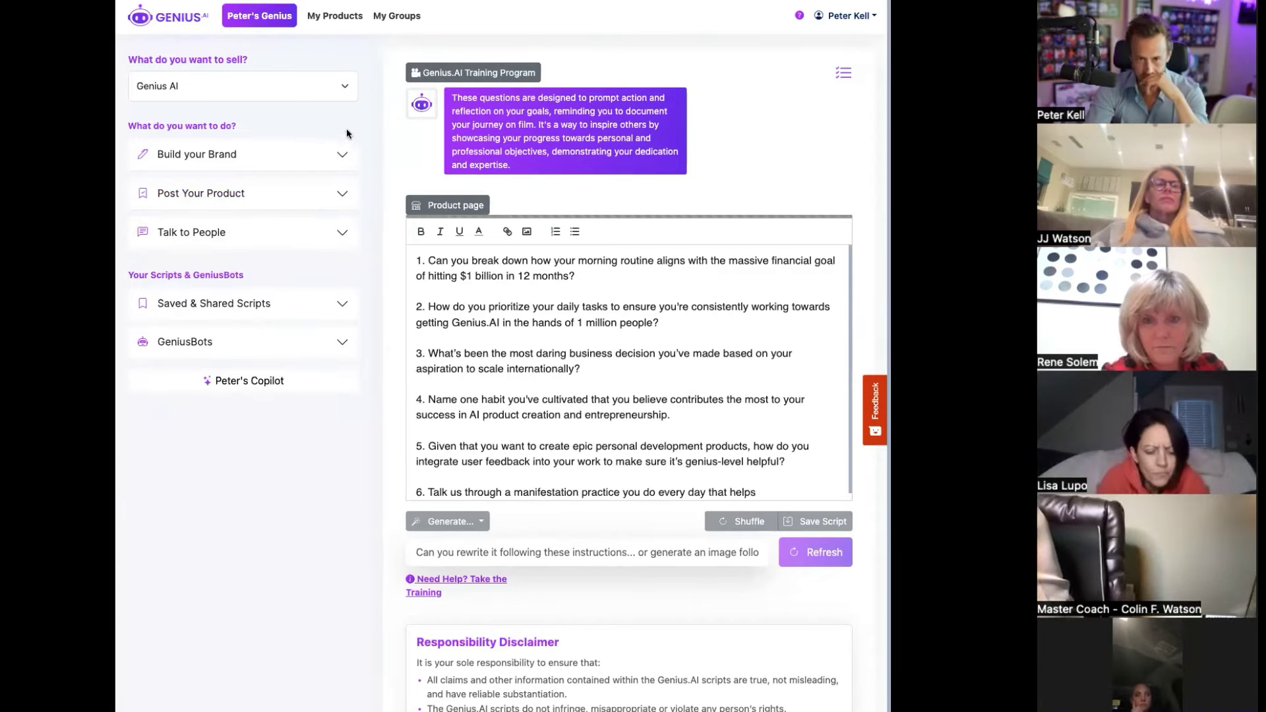
pyautogui.click(342, 156)
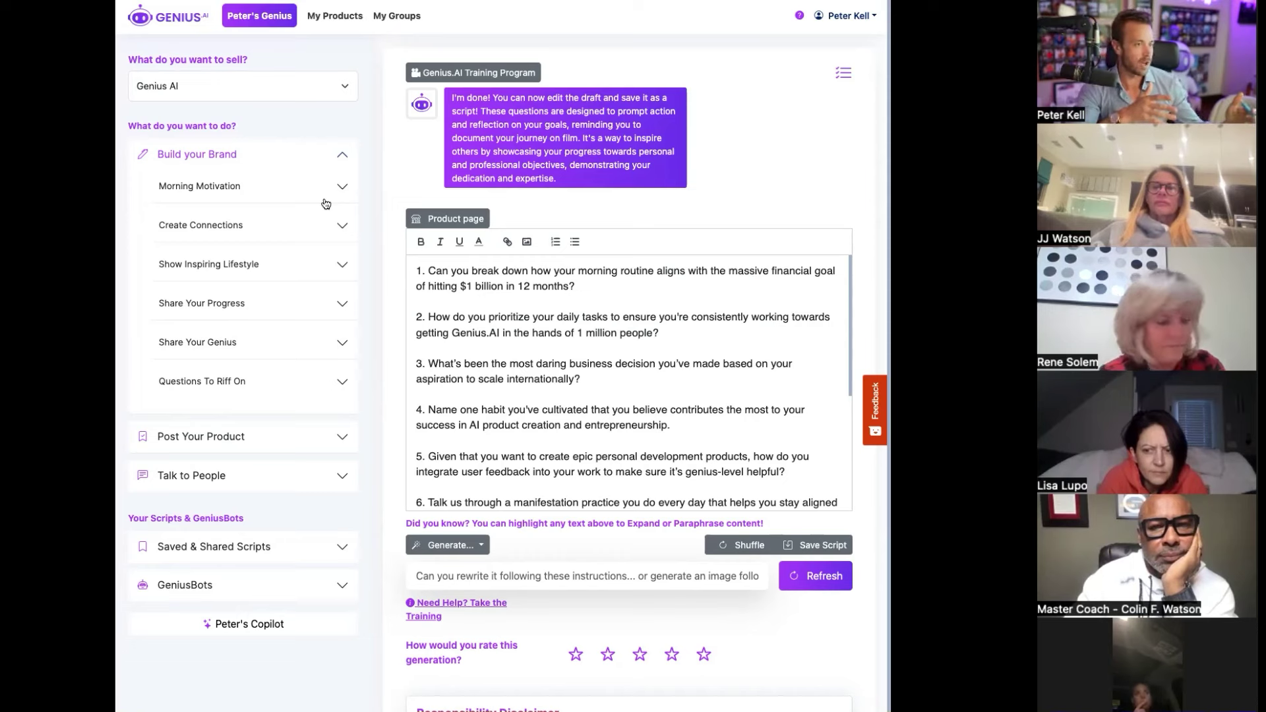
# Step: Run the Morning Motivation Questions formula under Questions To Riff On for a fresh 10-question list
pyautogui.click(342, 156)
pyautogui.click(342, 155)
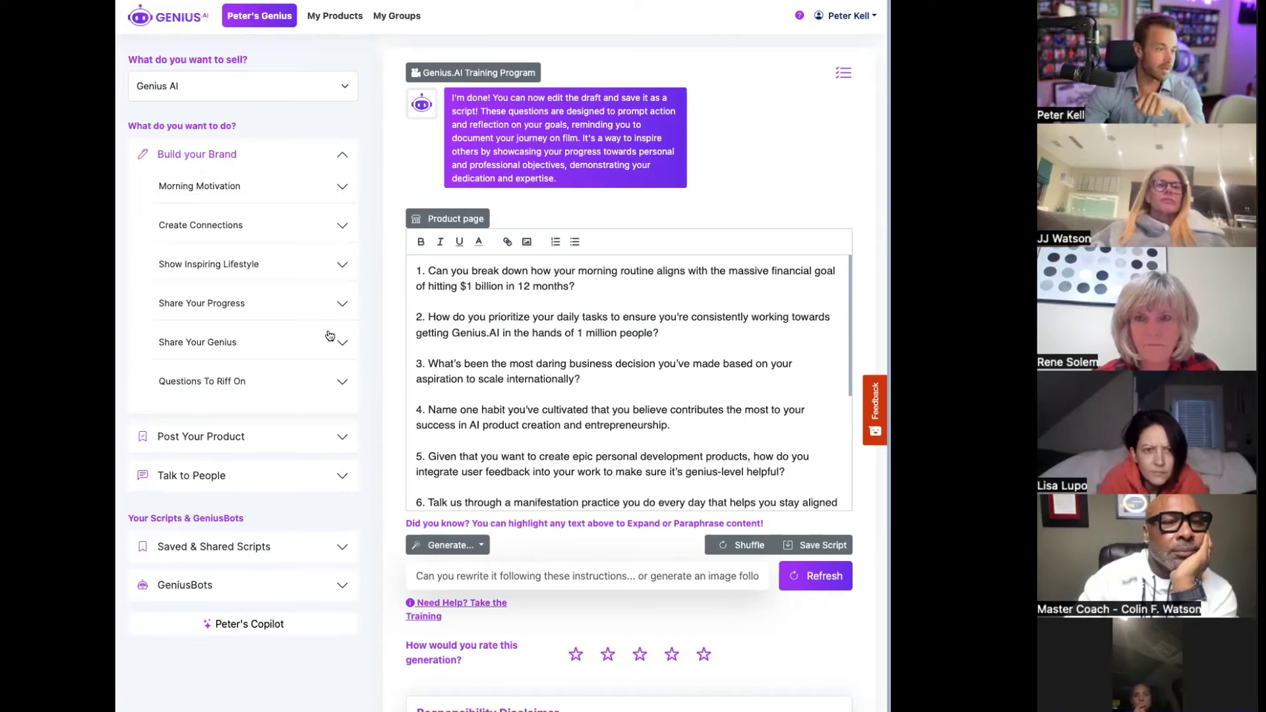
pyautogui.click(255, 376)
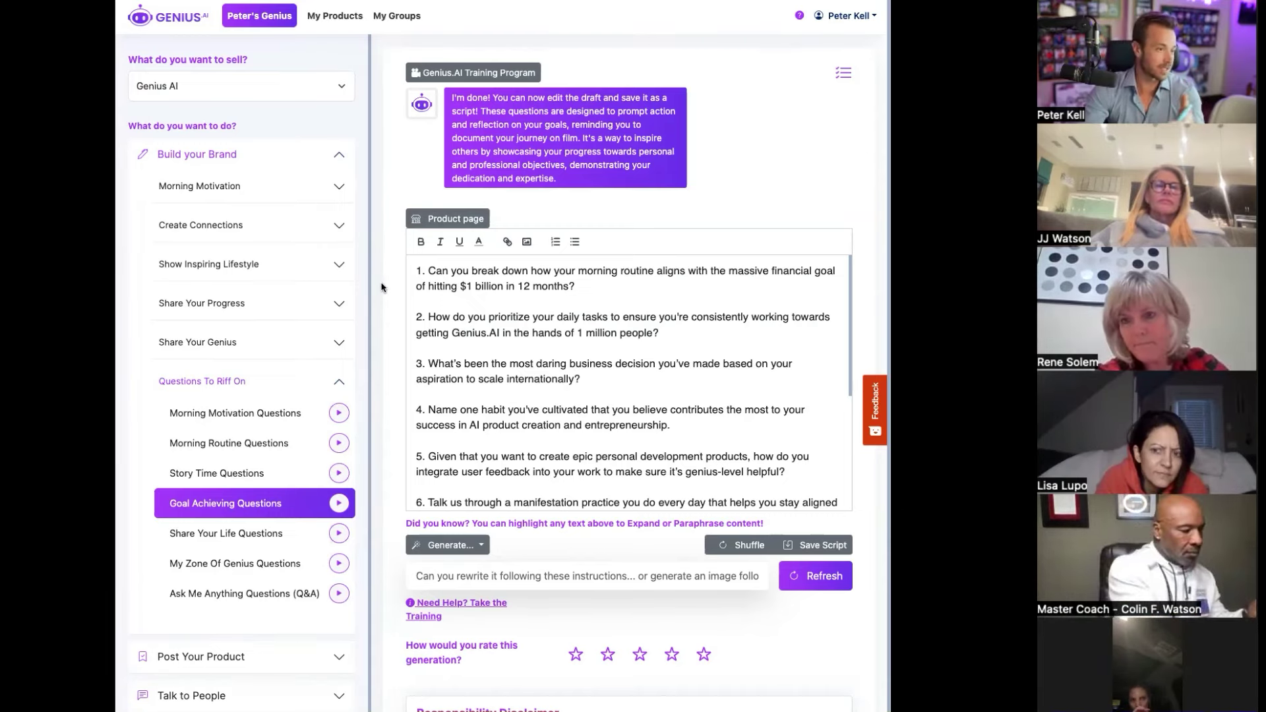
pyautogui.click(339, 414)
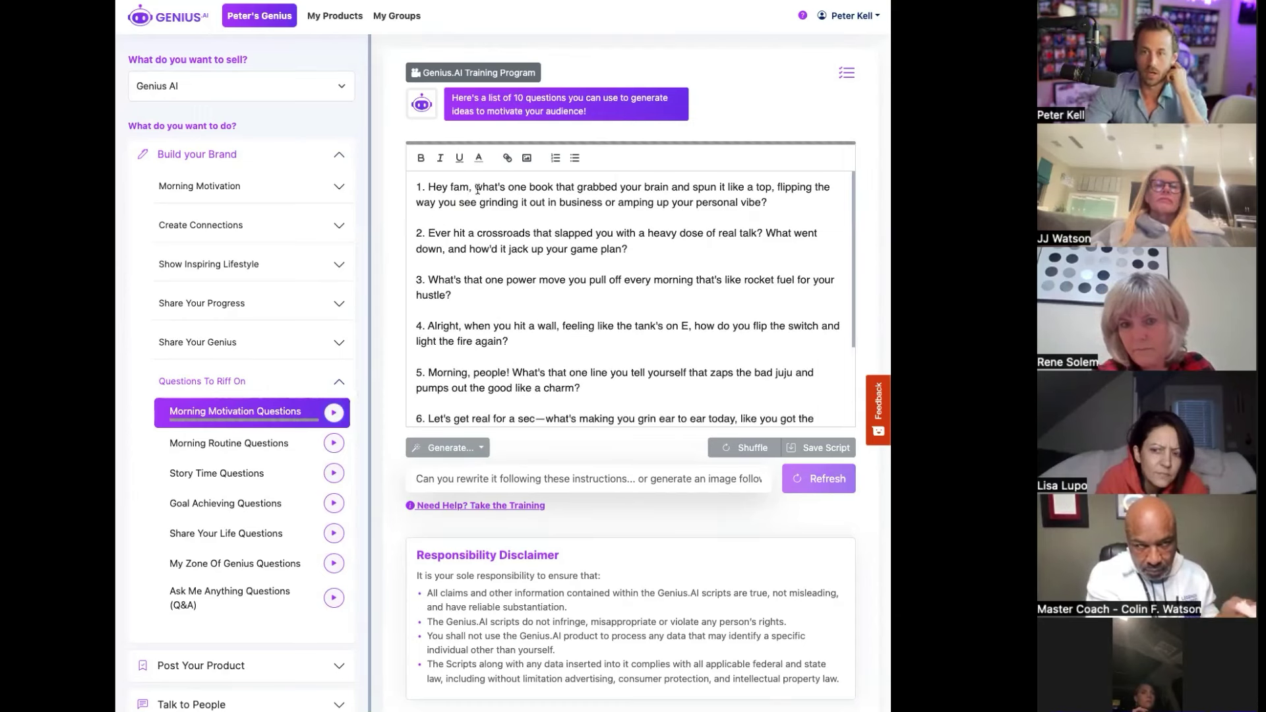
pyautogui.moveTo(475, 187); pyautogui.dragTo(620, 187)
# Step: Highlight the first question and question 3 to show the rewrite menu, dismissing it each time
pyautogui.click(417, 186)
pyautogui.keyDown('shift'); pyautogui.click(752, 183); pyautogui.keyUp('shift')
pyautogui.moveTo(770, 183); pyautogui.dragTo(732, 215)
pyautogui.click(603, 213)
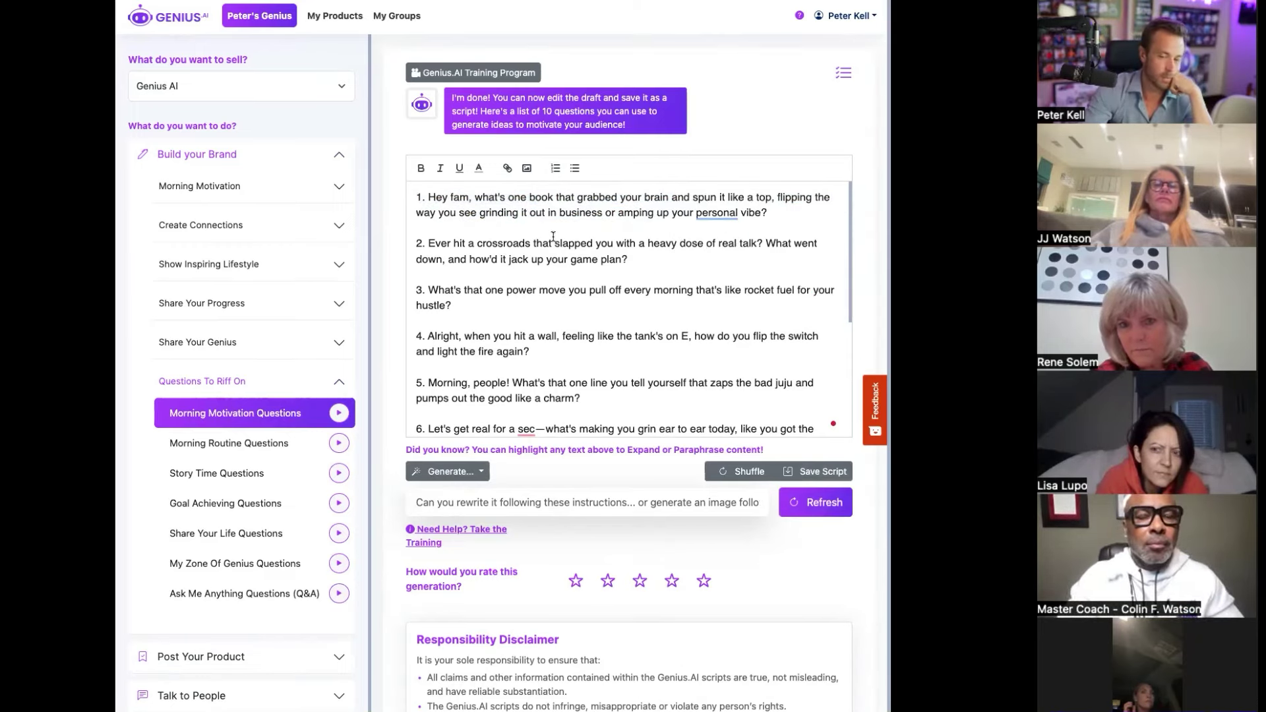
pyautogui.moveTo(418, 289); pyautogui.dragTo(643, 306)
pyautogui.click(643, 305)
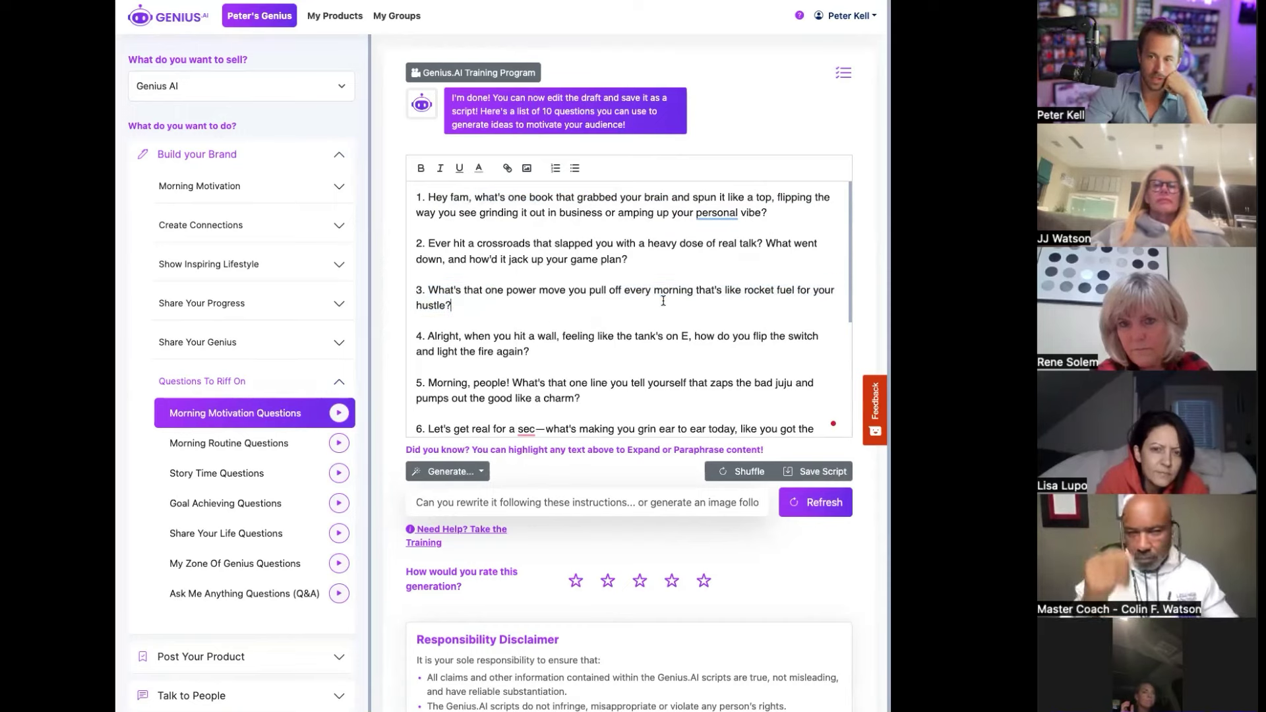
# Step: Run My Zone Of Genius Questions, then highlight questions 1 and 2 to preview rewrite options
pyautogui.click(337, 565)
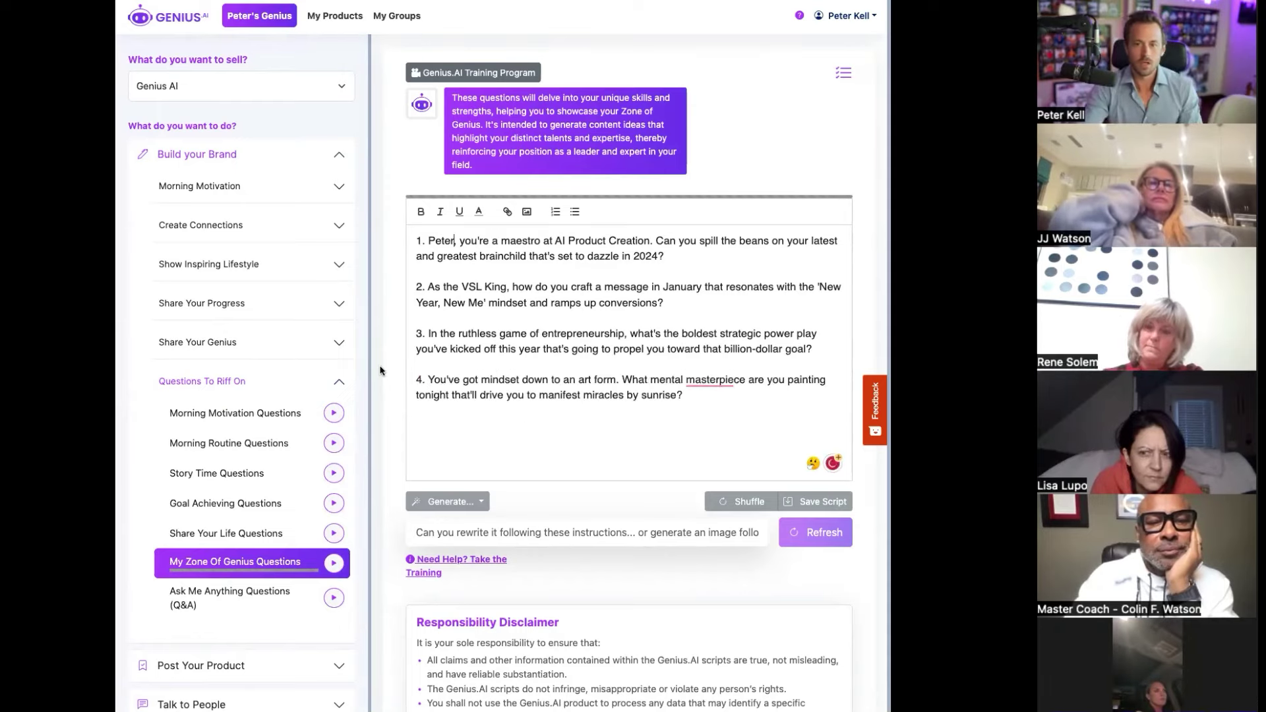
pyautogui.moveTo(465, 240); pyautogui.dragTo(726, 256)
pyautogui.click(721, 267)
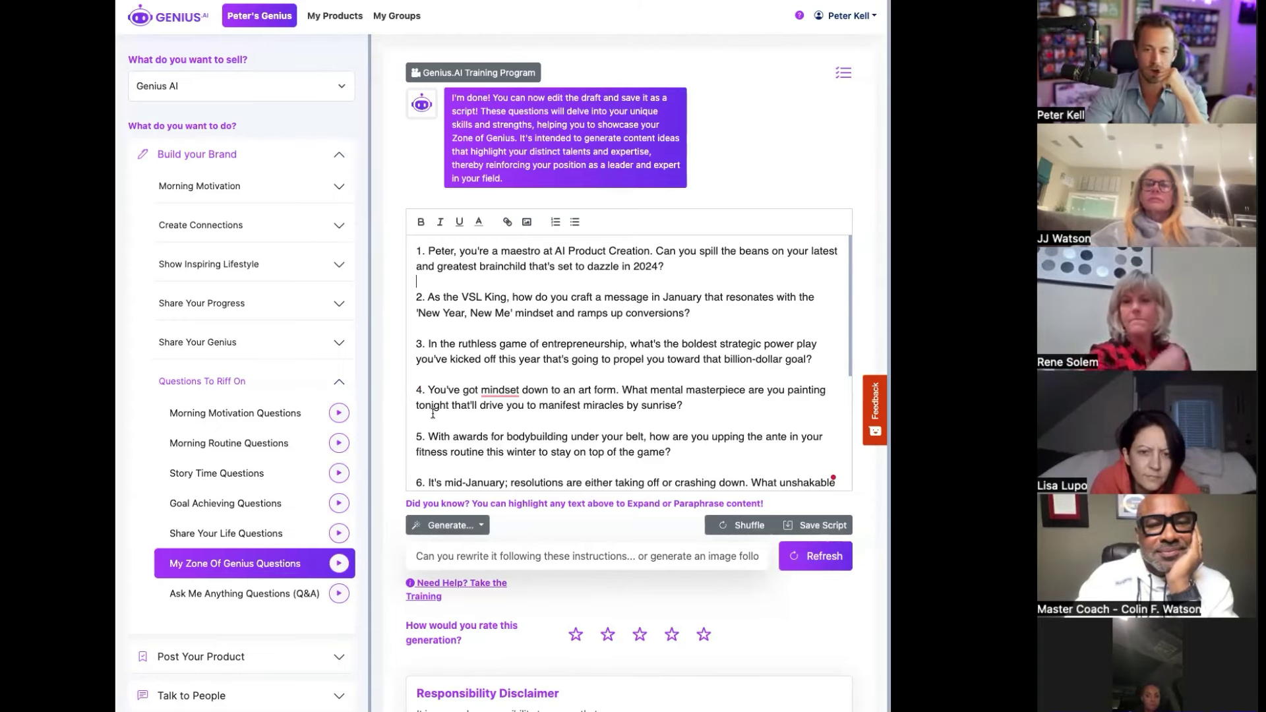
pyautogui.moveTo(417, 293); pyautogui.dragTo(685, 313)
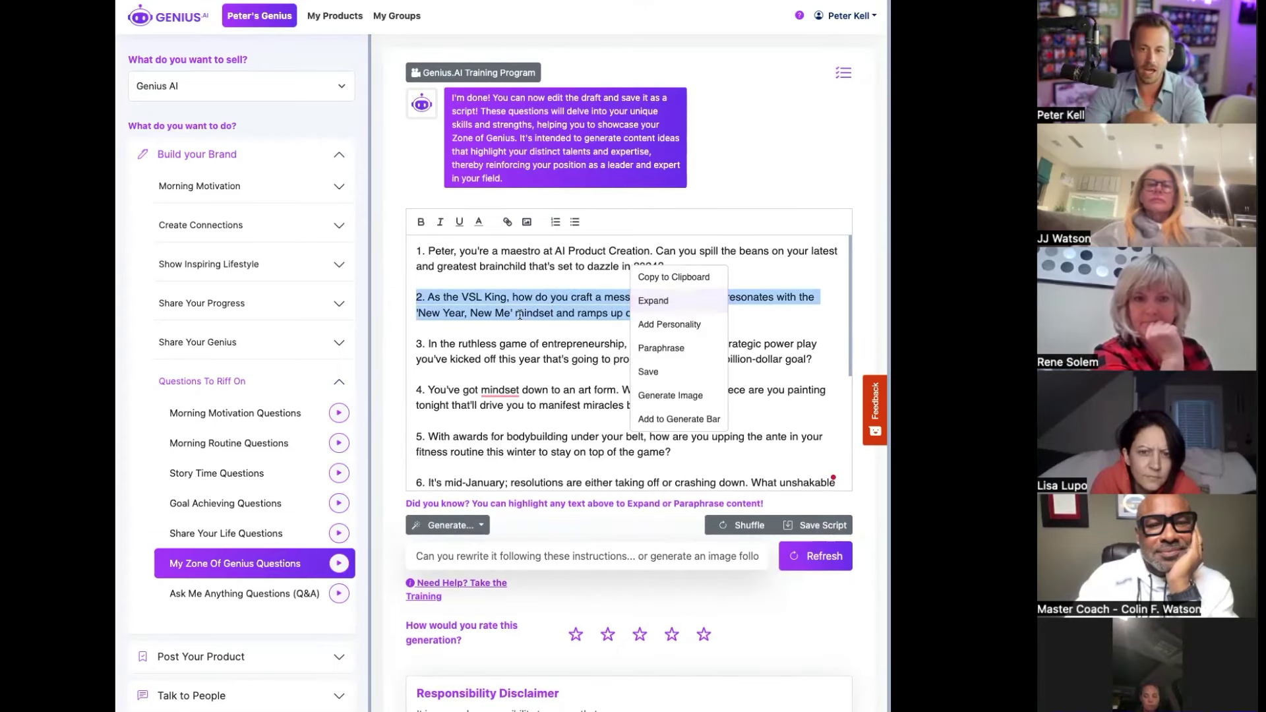
pyautogui.click(514, 297)
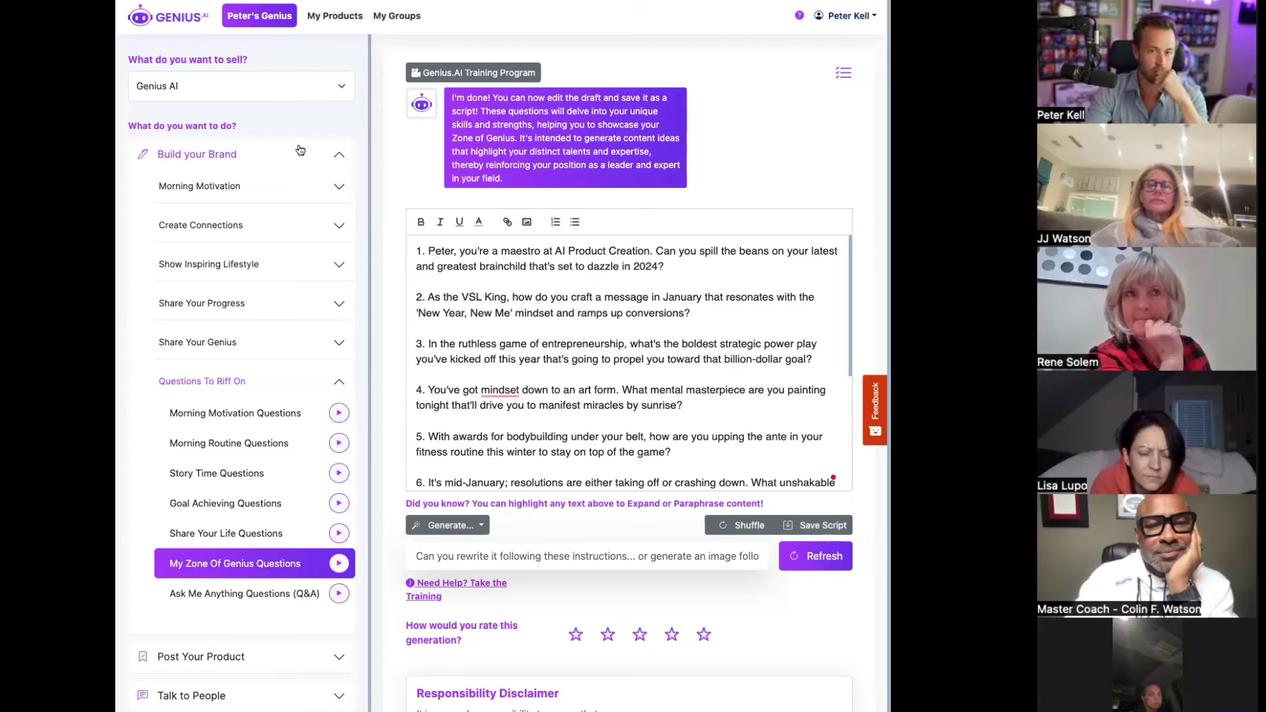
# Step: Run Spread Positive Energy from the Morning Motivation formulas to draft picture-and-message post ideas
pyautogui.click(340, 385)
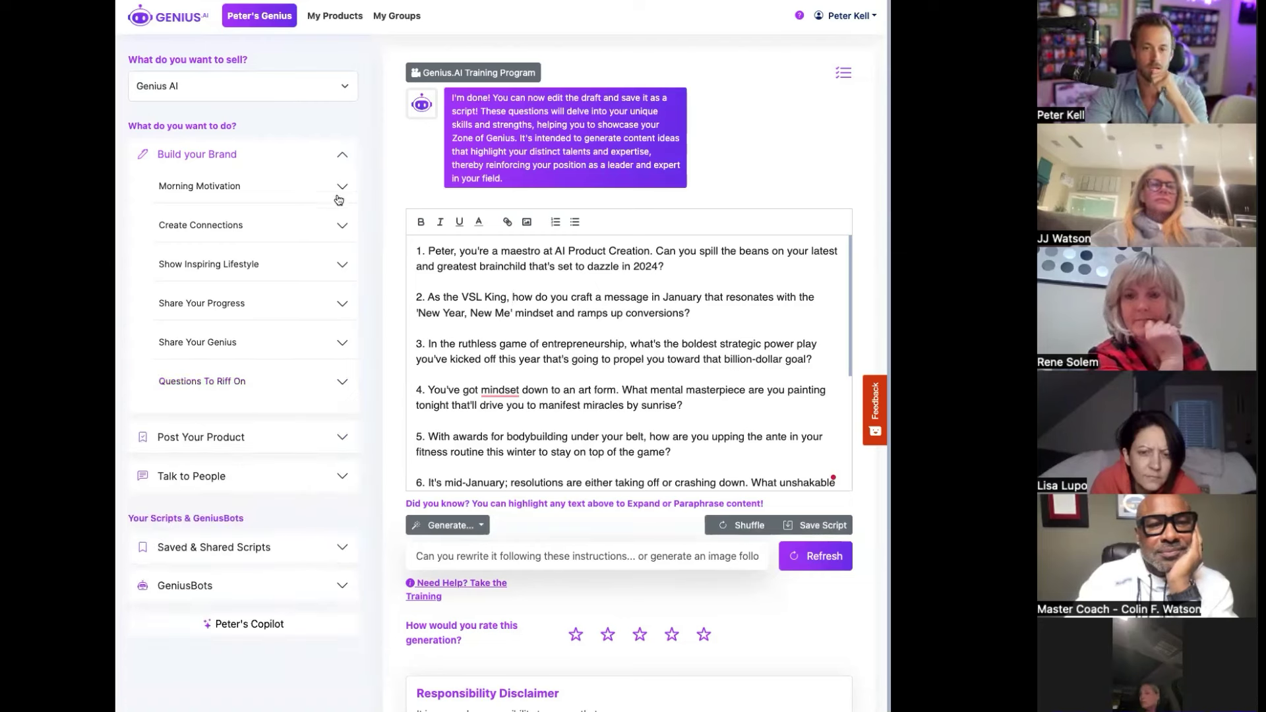
pyautogui.click(339, 186)
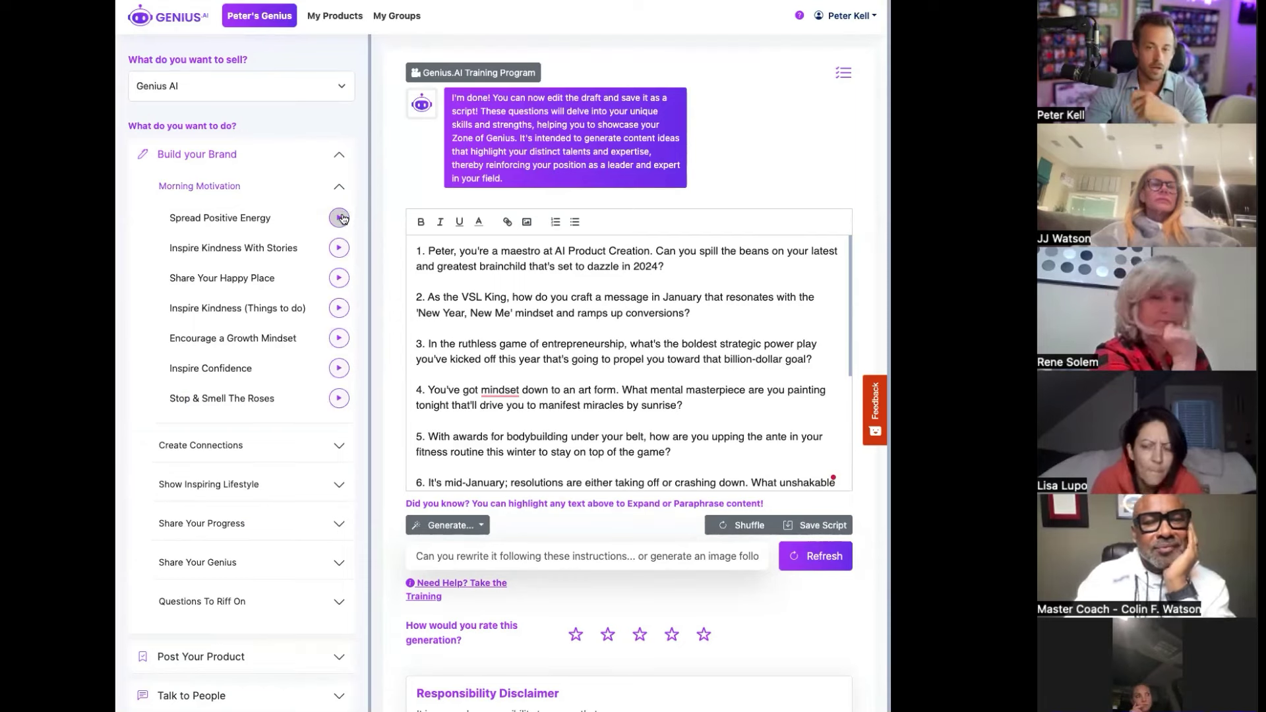
pyautogui.click(328, 189)
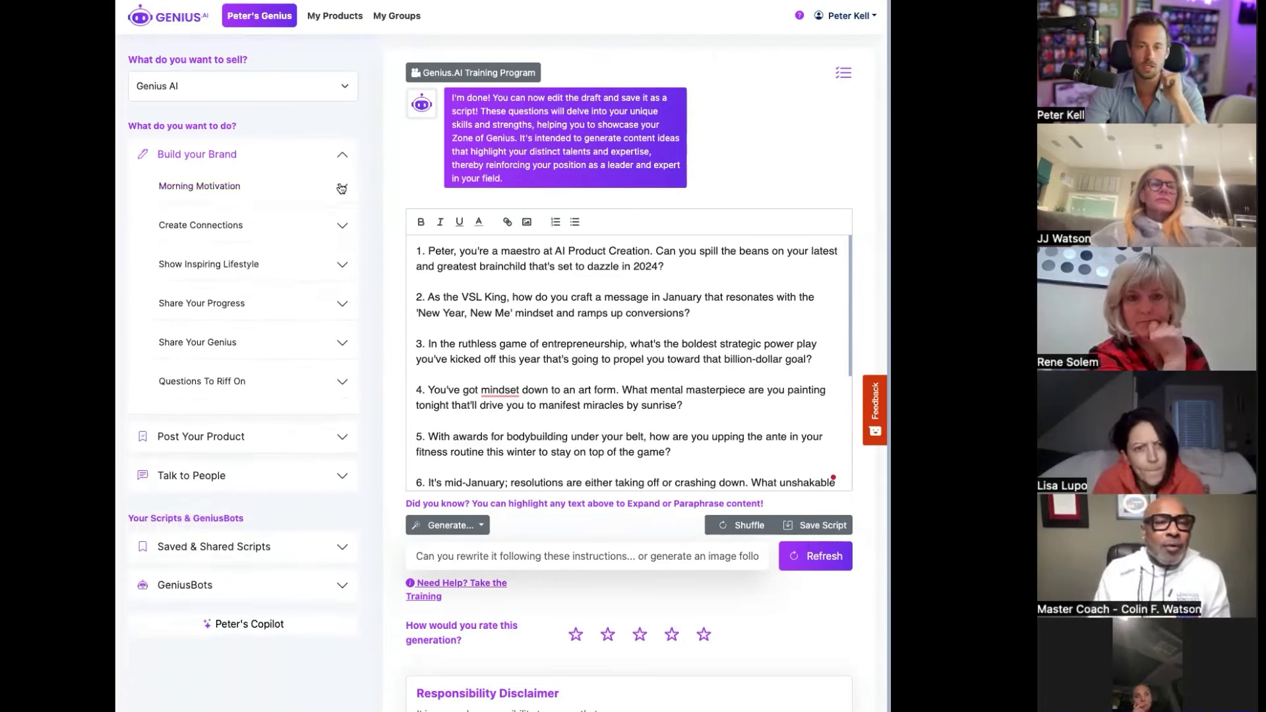
pyautogui.click(333, 188)
pyautogui.click(339, 218)
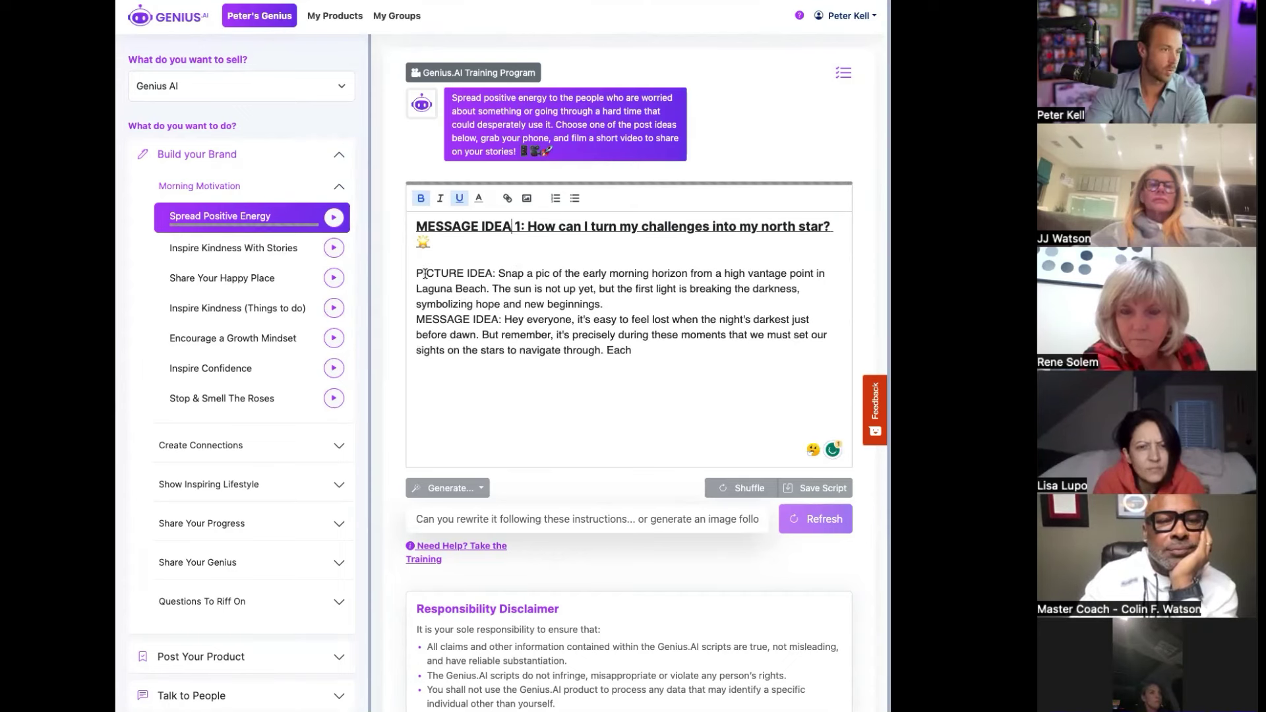
# Step: Browse the Create Connections, Show Inspiring Lifestyle, Share Your Progress and Share Your Genius formula groups
pyautogui.click(335, 188)
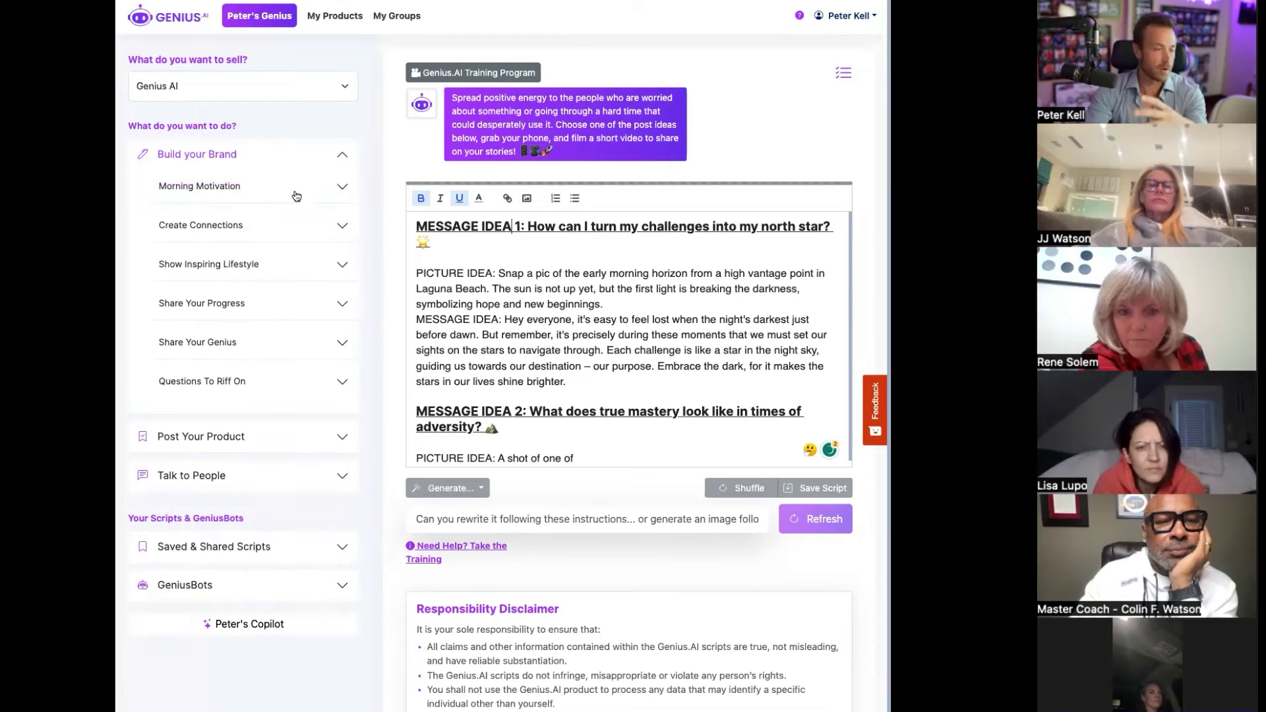
pyautogui.click(285, 224)
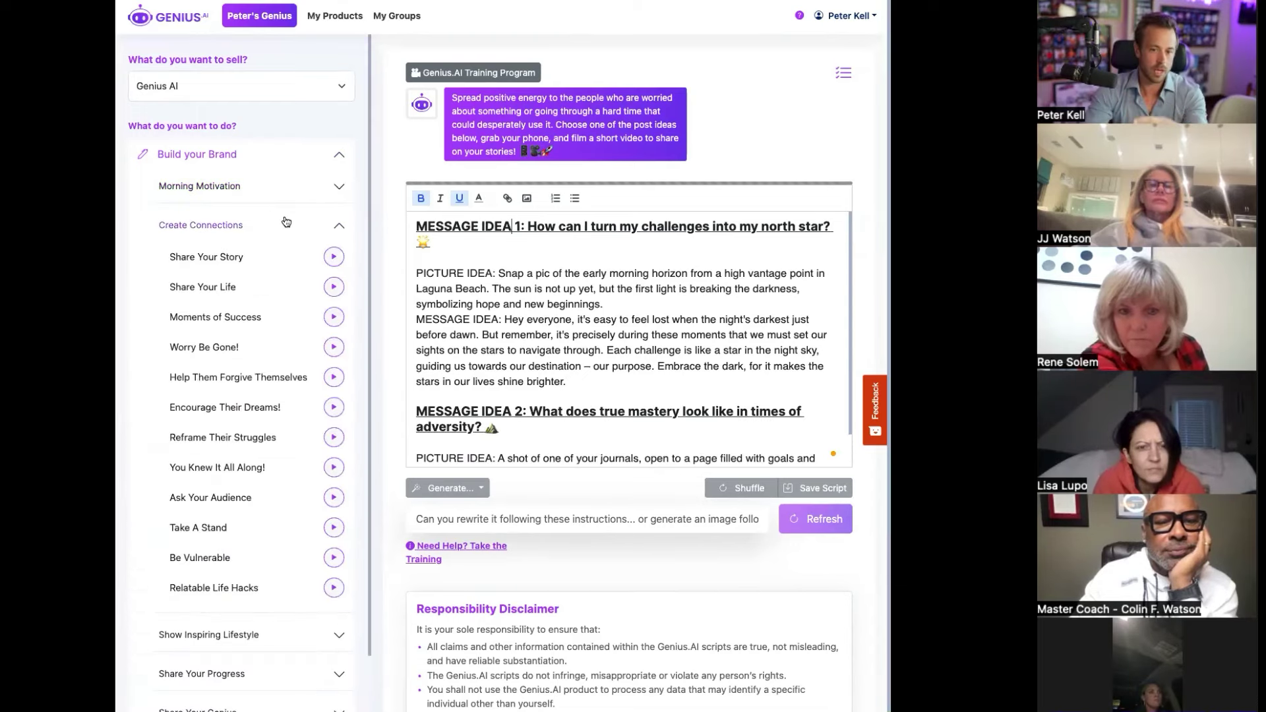
pyautogui.click(286, 224)
pyautogui.click(294, 267)
pyautogui.click(291, 264)
pyautogui.click(256, 303)
pyautogui.click(254, 303)
pyautogui.click(236, 345)
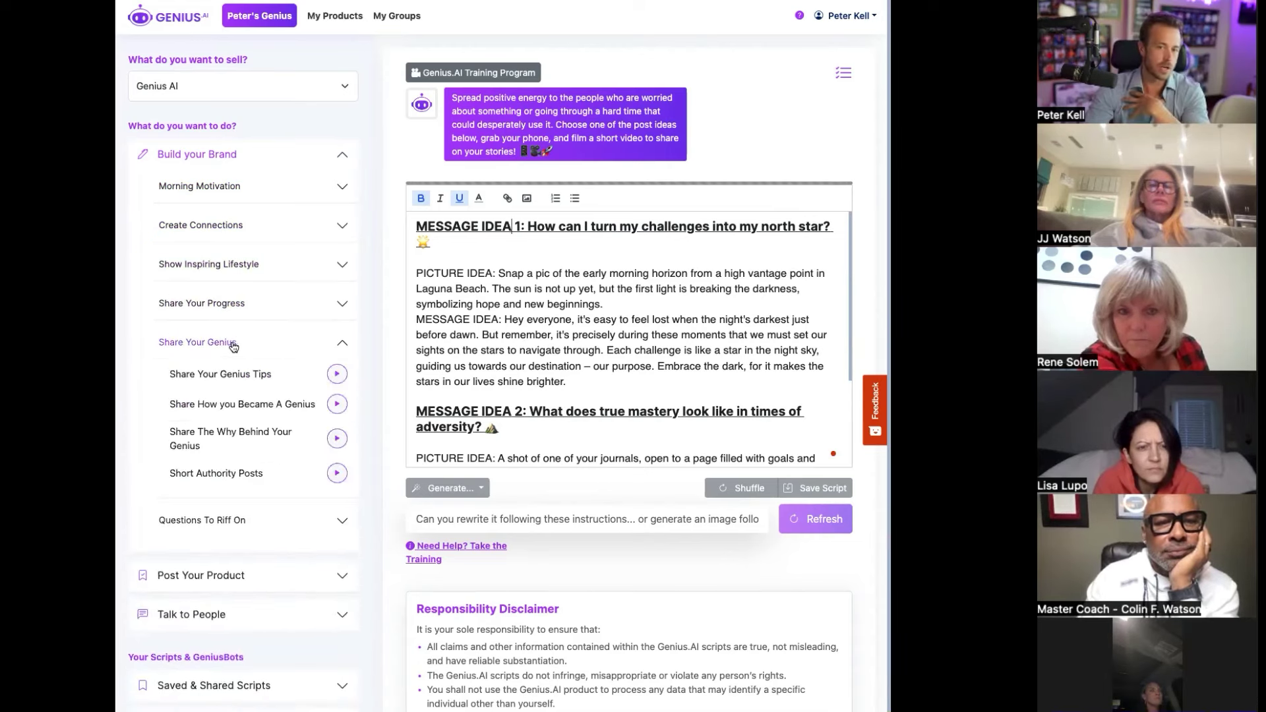
pyautogui.click(249, 346)
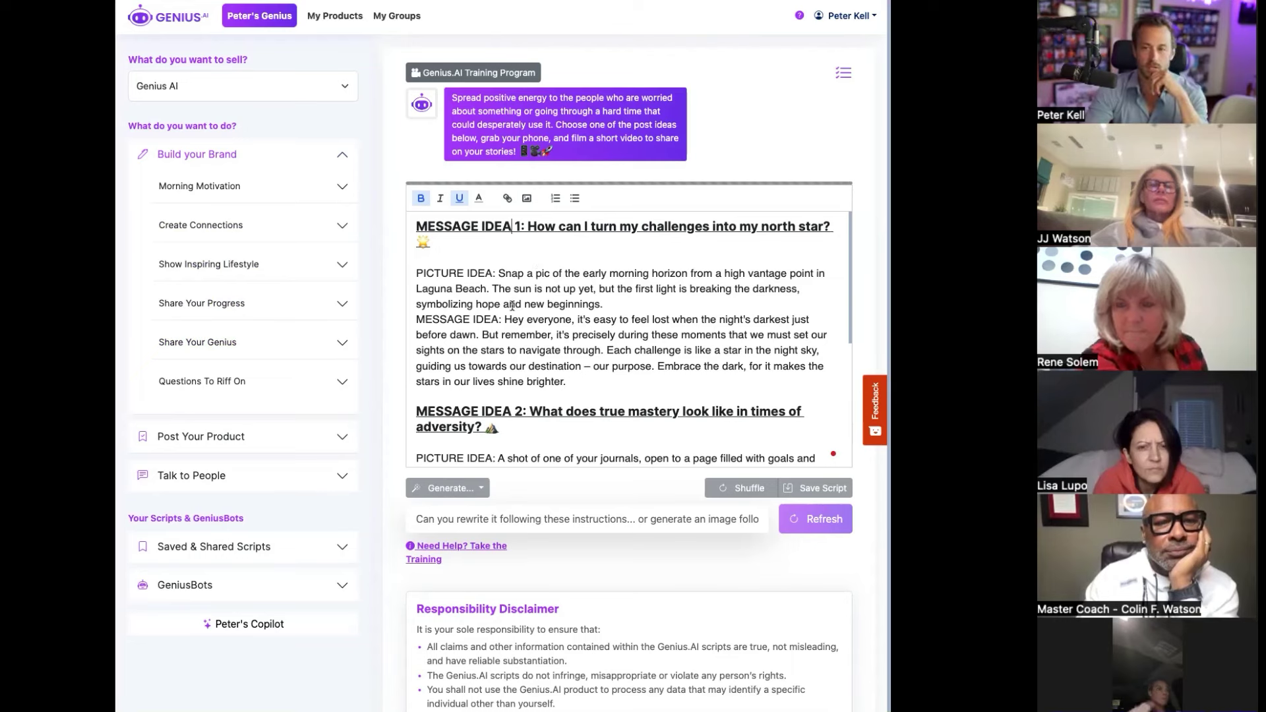
# Step: Highlight text in message idea 1, then select the Laguna Beach sunrise picture description
pyautogui.scroll(-1, 498, 300)
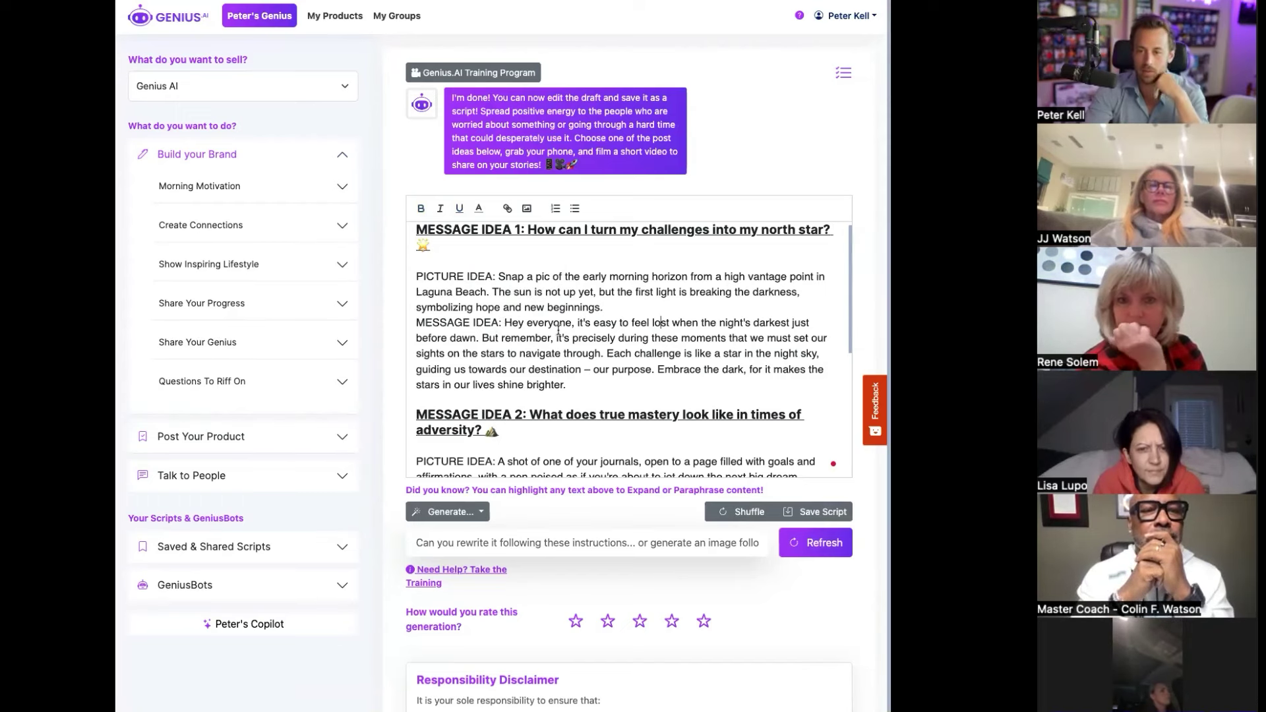
pyautogui.moveTo(643, 322); pyautogui.dragTo(649, 369)
pyautogui.click(861, 143)
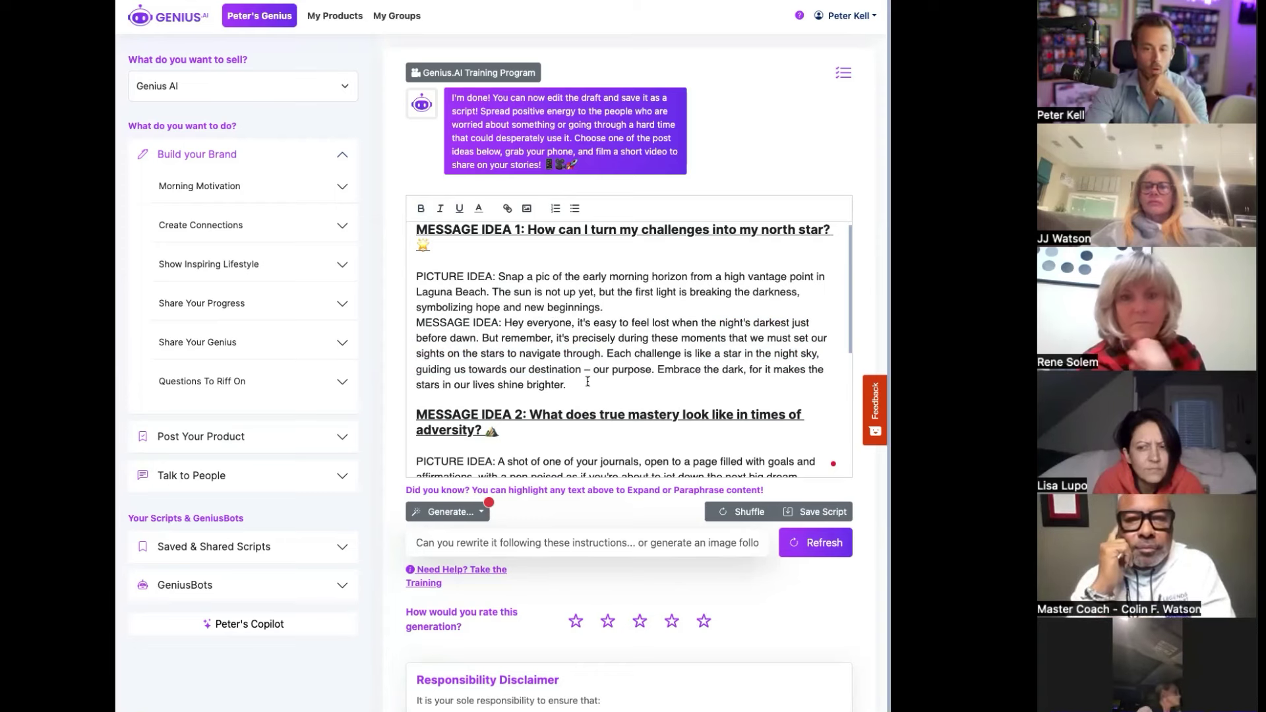
pyautogui.moveTo(568, 385); pyautogui.dragTo(495, 328)
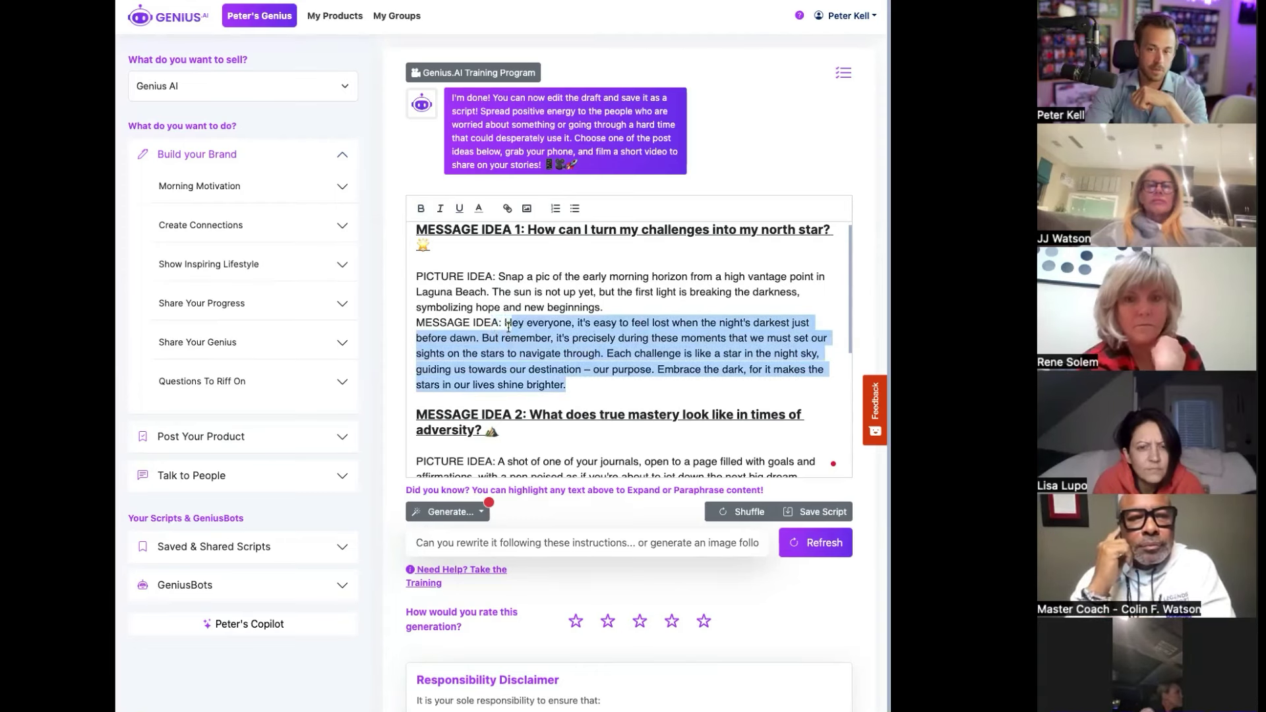
pyautogui.click(737, 172)
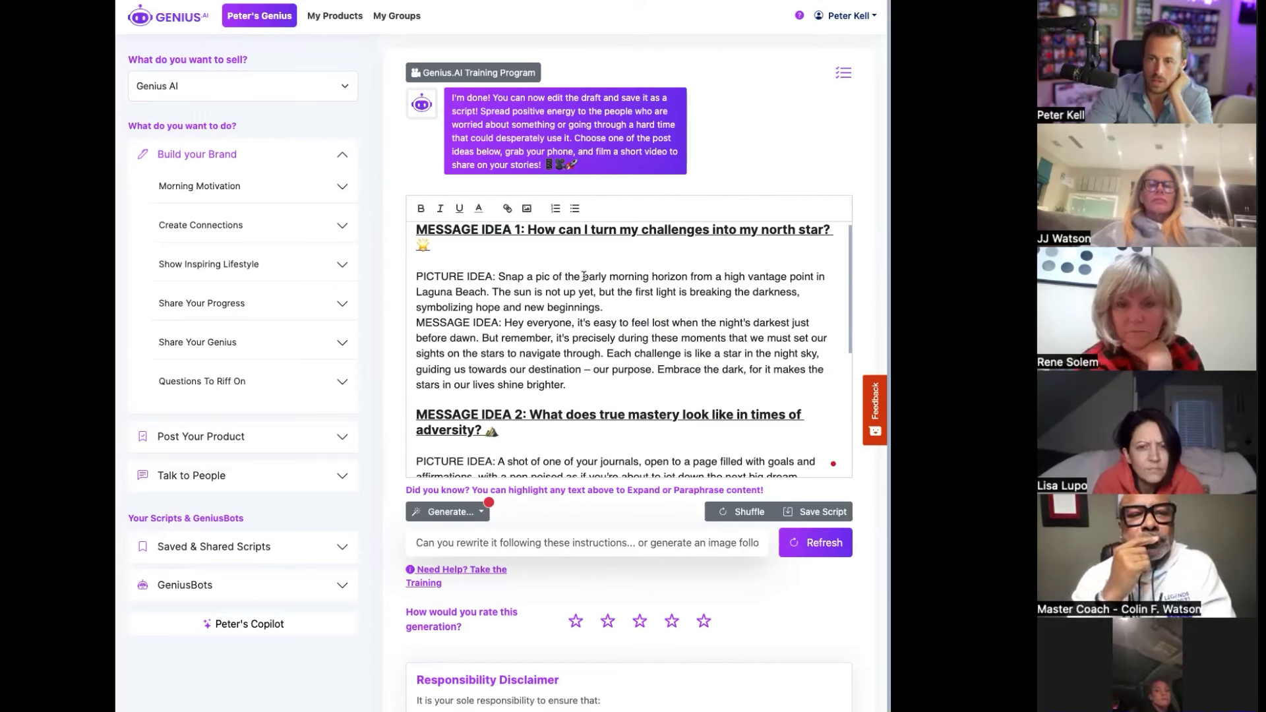
pyautogui.moveTo(584, 276); pyautogui.dragTo(490, 286)
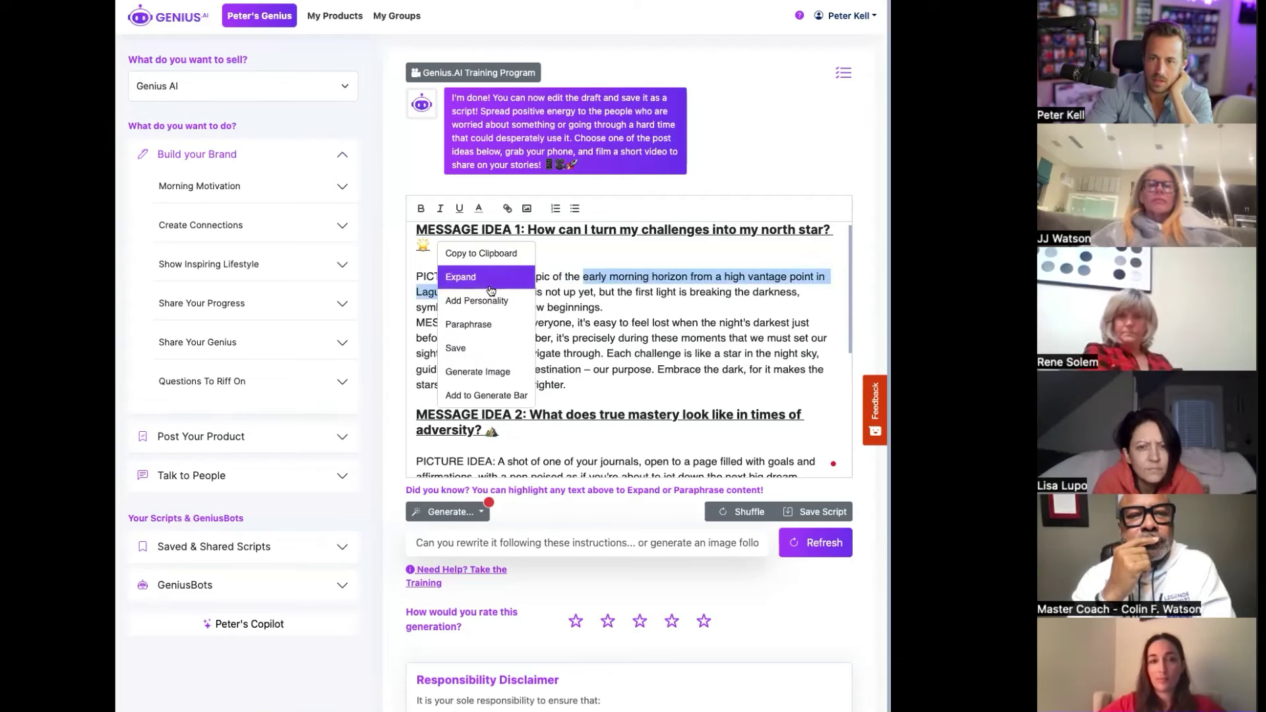
# Step: Generate a sunrise-over-coastline image from the Laguna Beach description and zoom in to view it
pyautogui.click(467, 376)
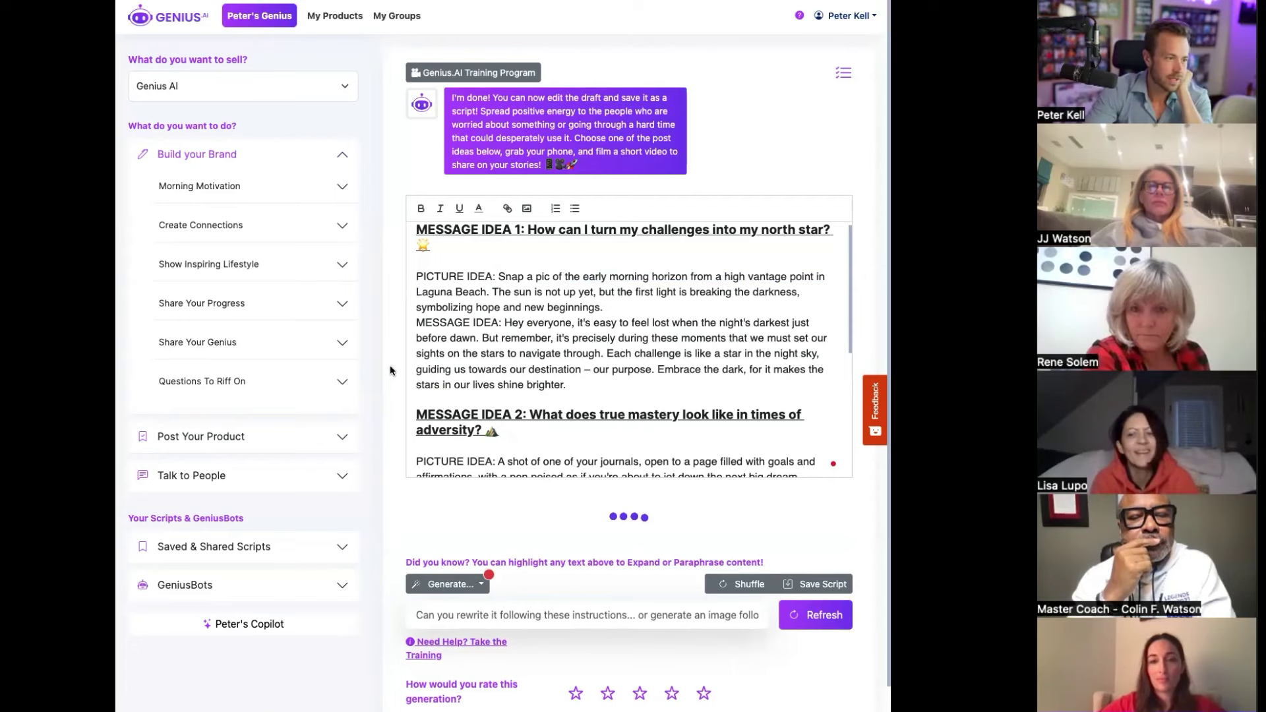
pyautogui.scroll(-2, 390, 364)
pyautogui.scroll(-1, 391, 364)
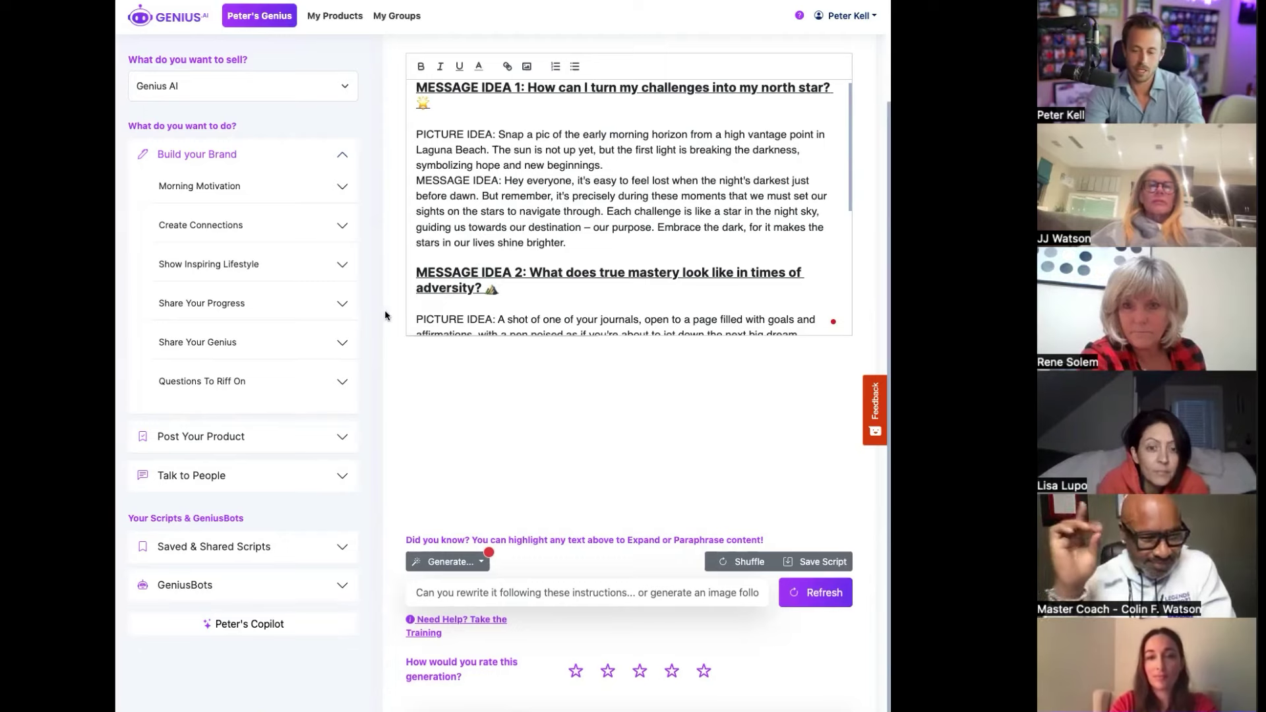
pyautogui.hotkey('ctrl', '+')
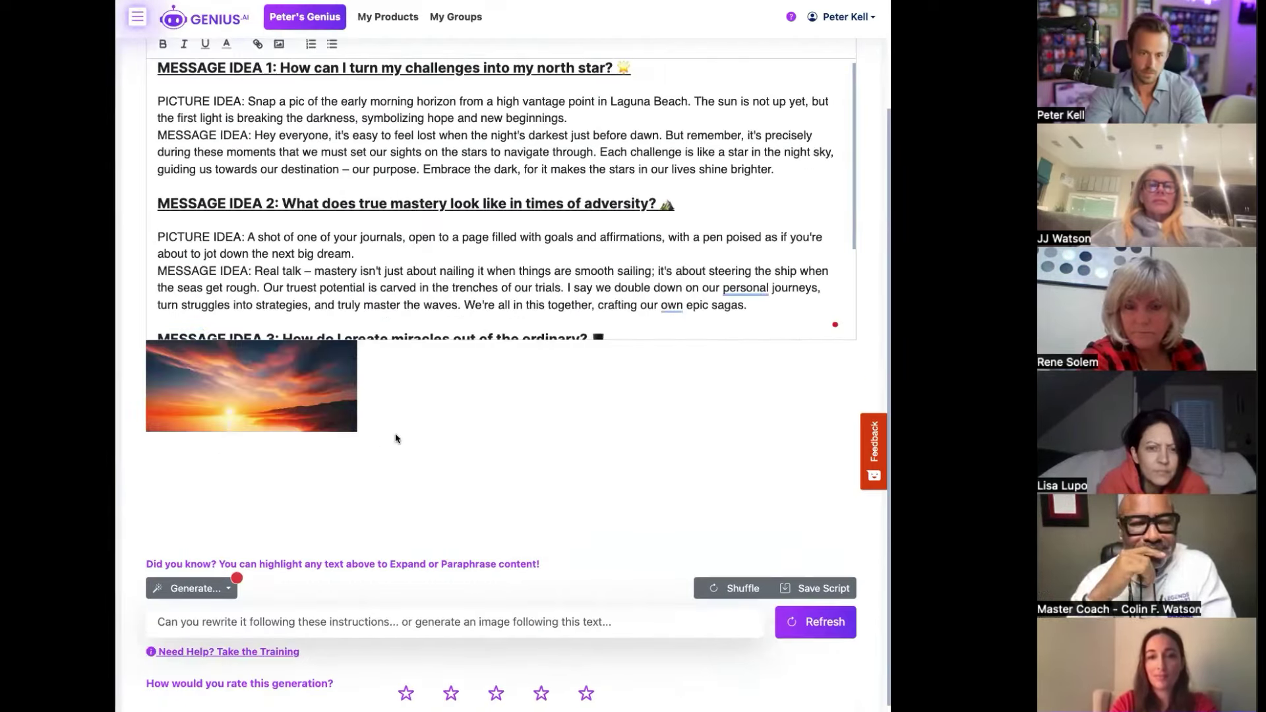
pyautogui.hotkey('ctrl', '+')
pyautogui.hotkey('ctrl', '+')
pyautogui.hotkey('ctrl', '+')
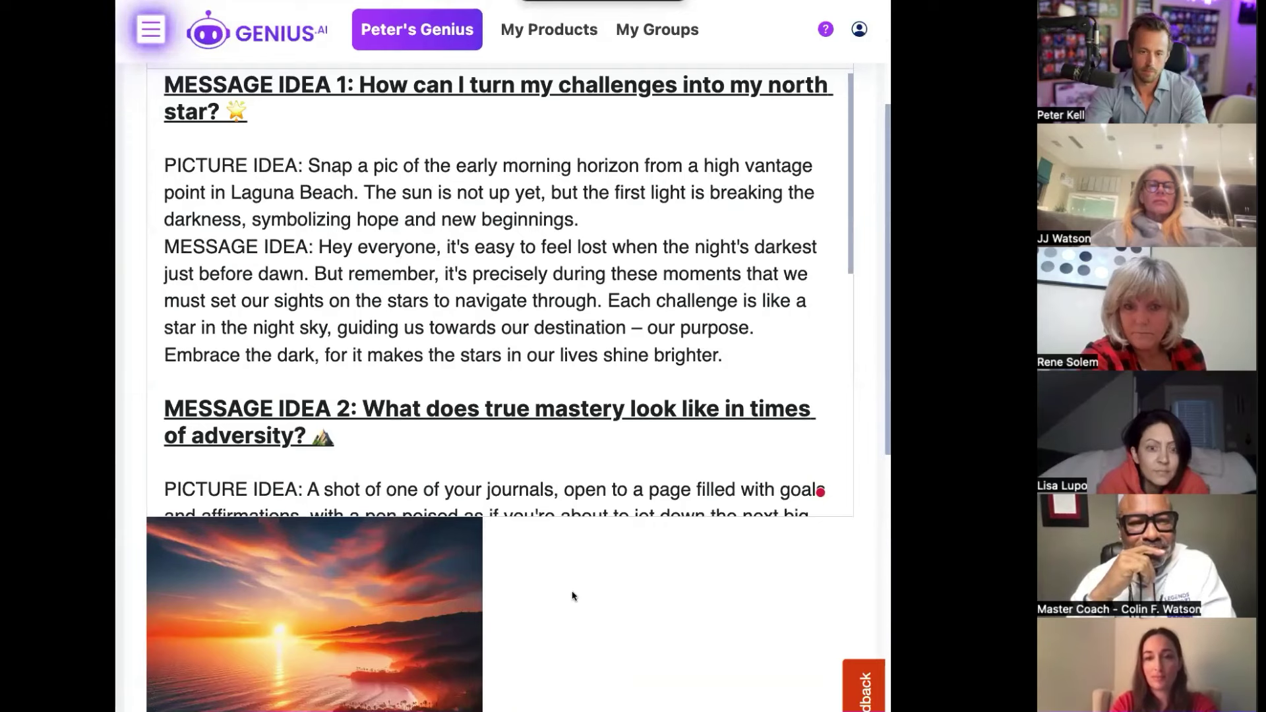
pyautogui.scroll(-1, 561, 528)
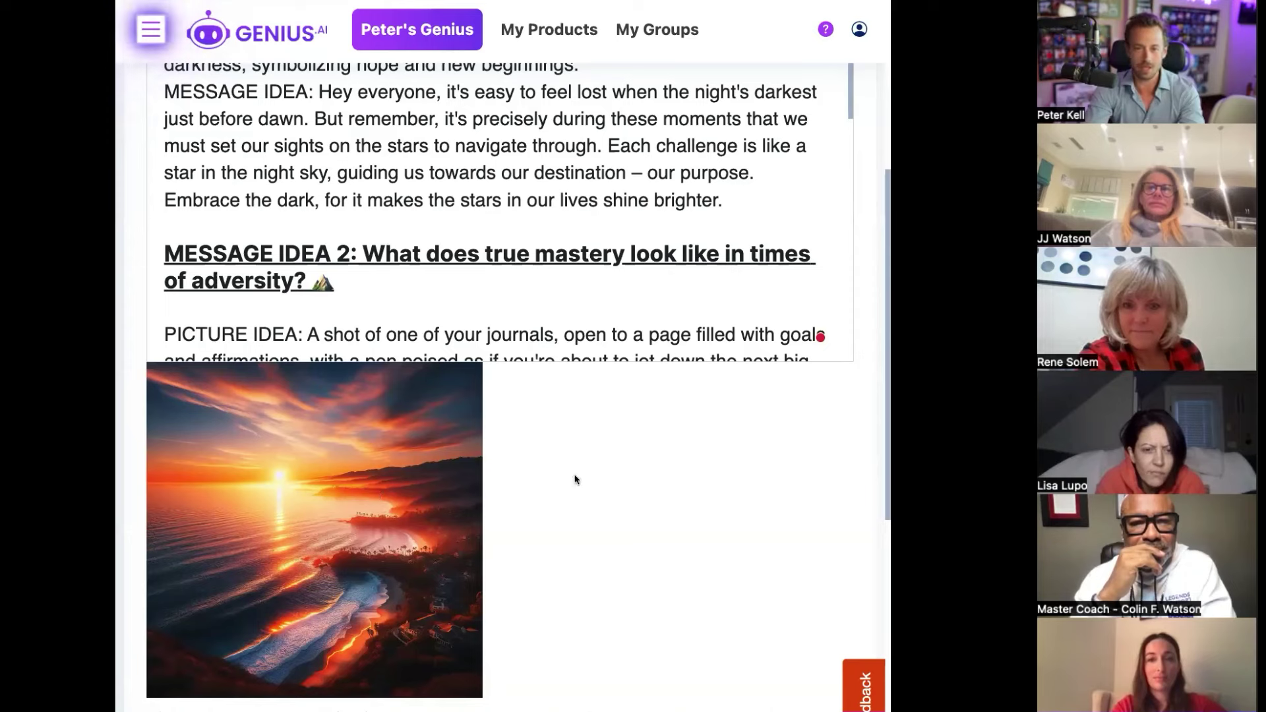
pyautogui.scroll(2, 545, 476)
pyautogui.scroll(5, 554, 480)
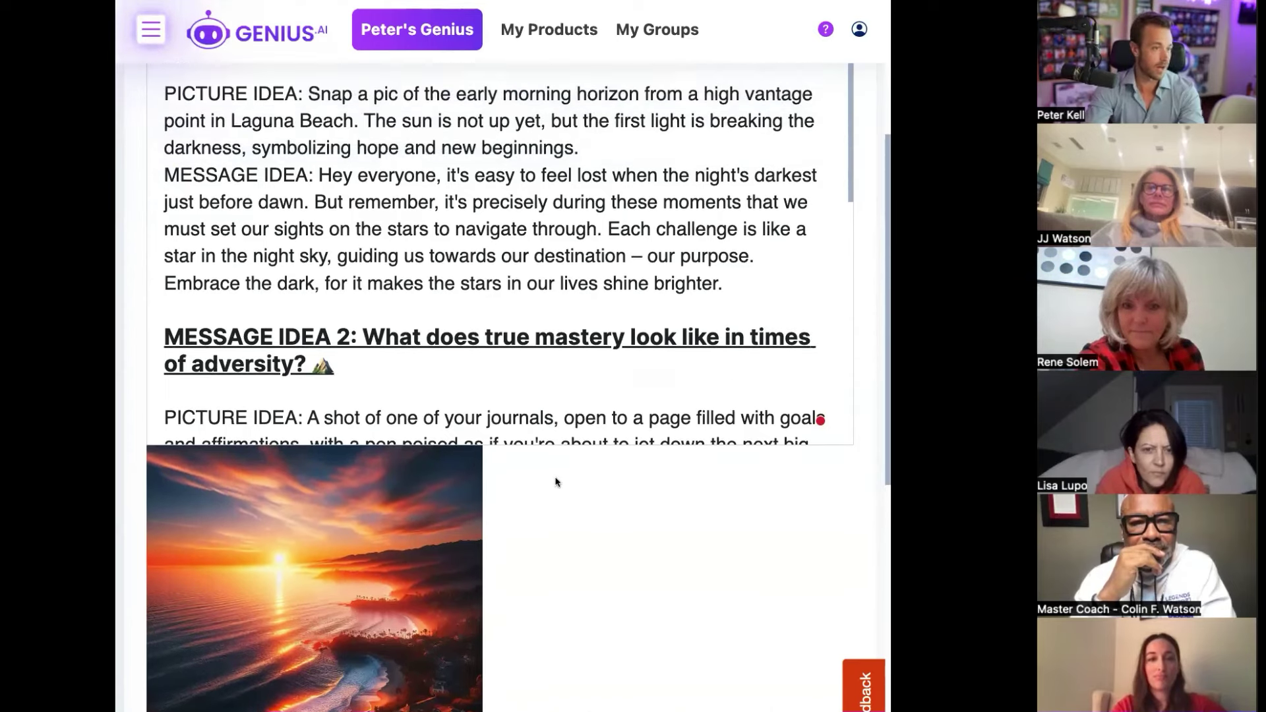
pyautogui.moveTo(770, 362); pyautogui.dragTo(303, 272)
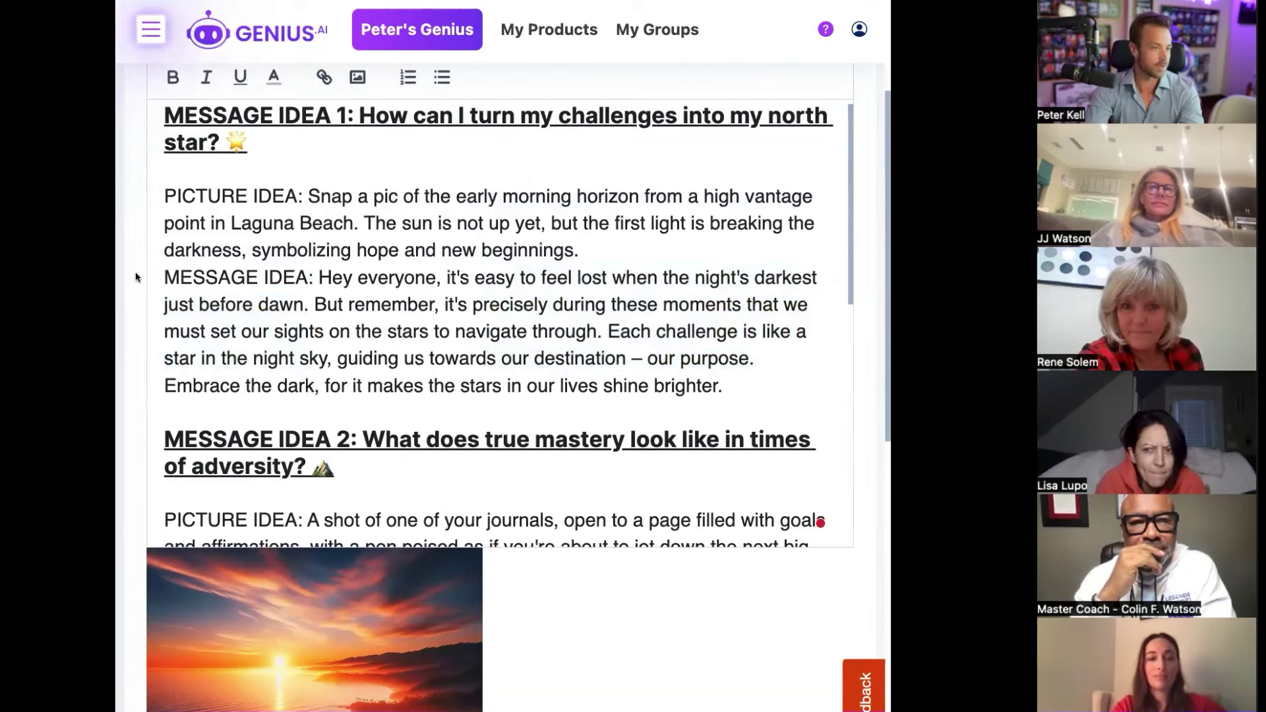
# Step: Zoom the page back out and highlight part of the first message idea in the draft
pyautogui.hotkey('ctrl', '-')
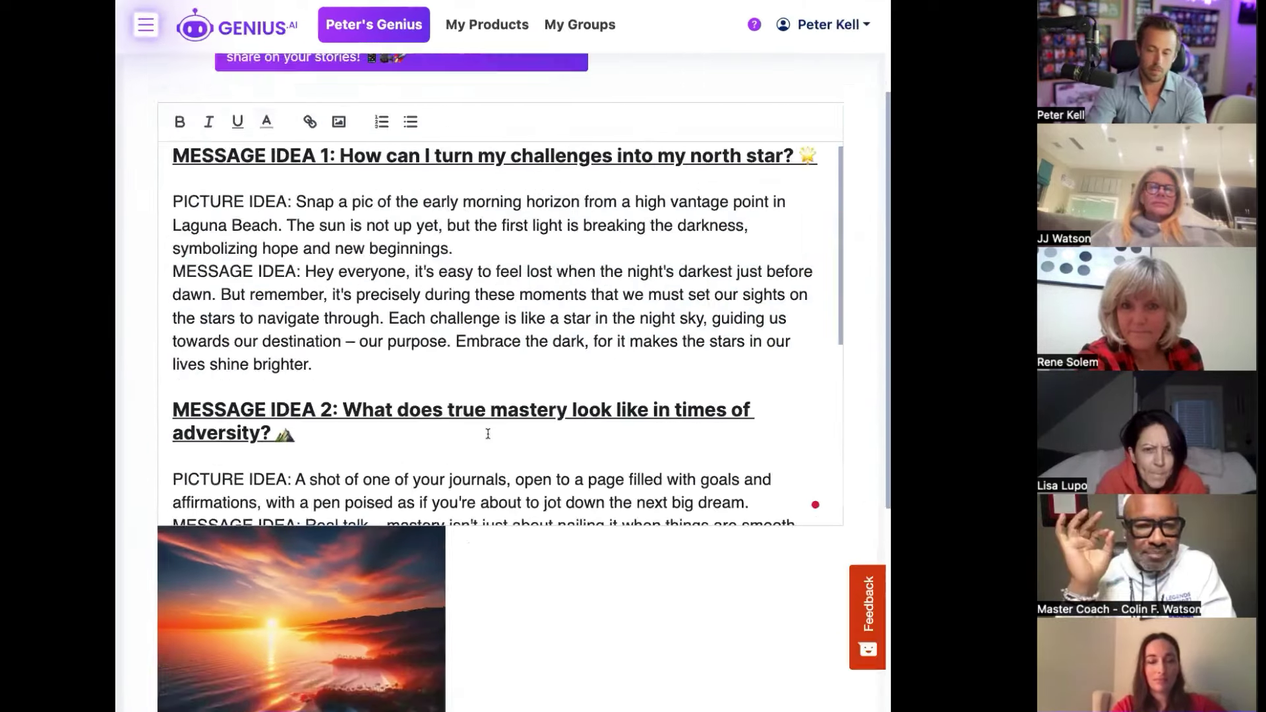
pyautogui.hotkey('ctrl', '-')
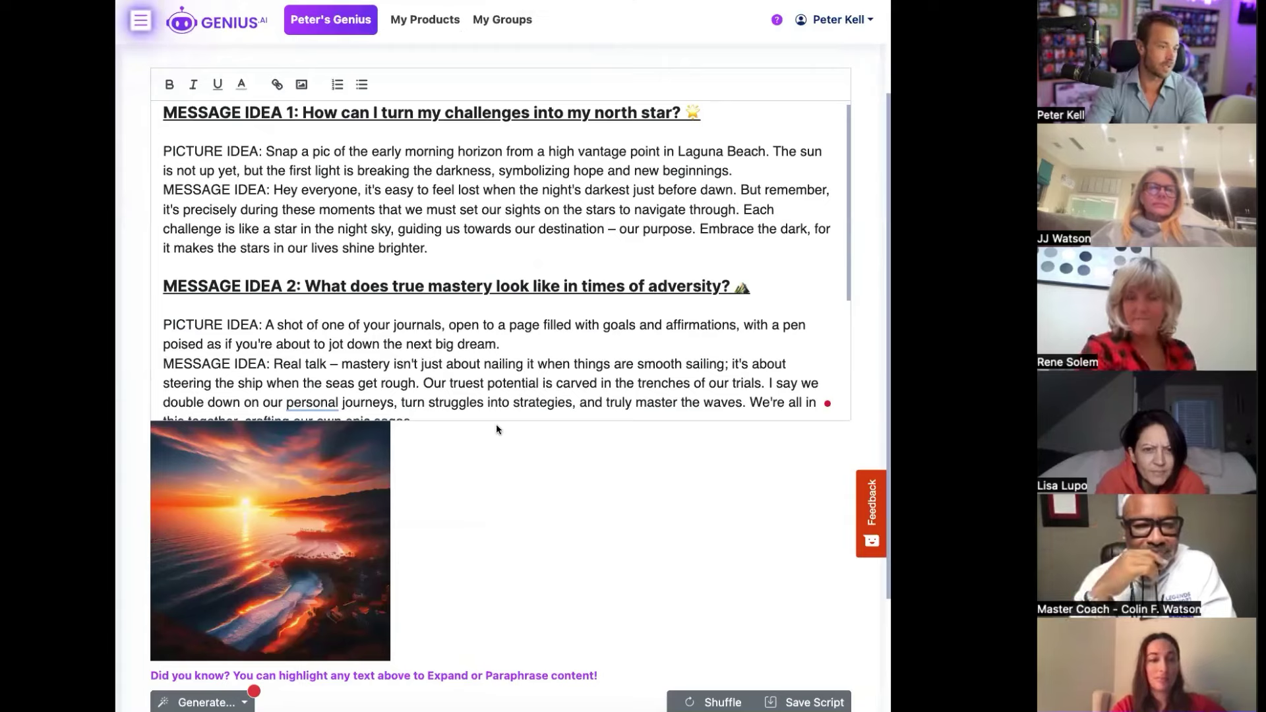
pyautogui.scroll(-3, 510, 318)
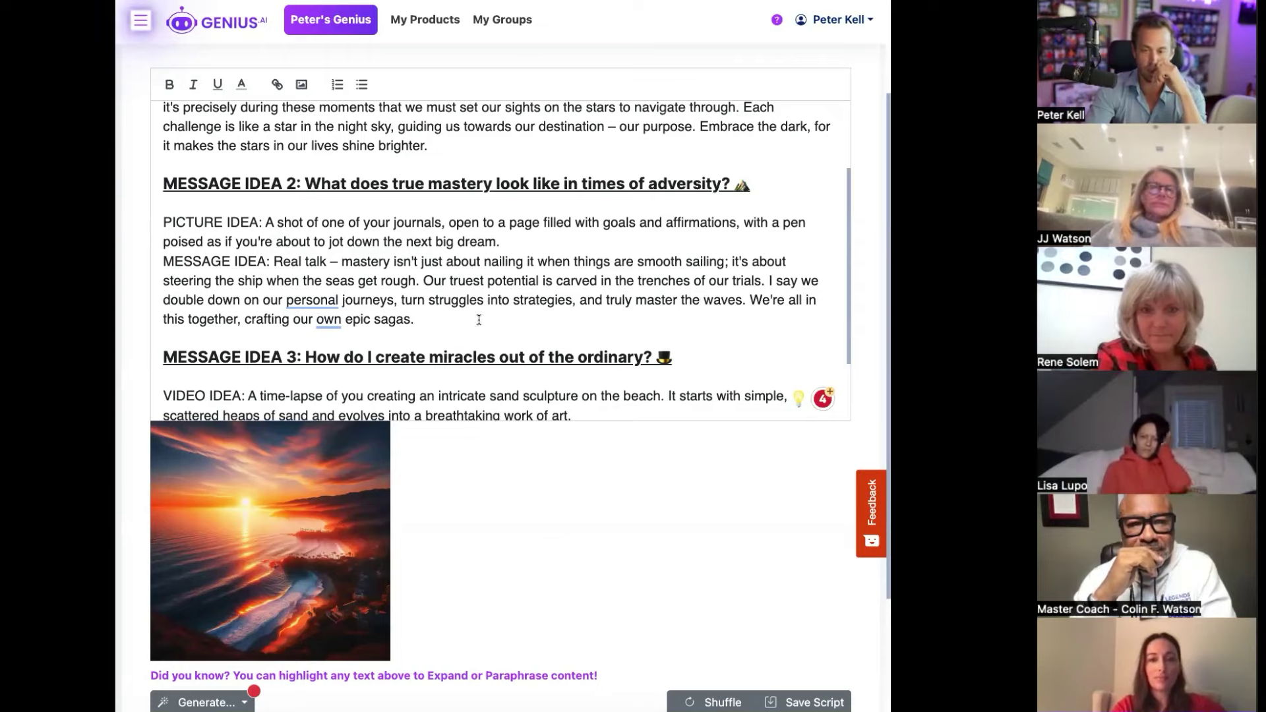
pyautogui.scroll(-2, 472, 330)
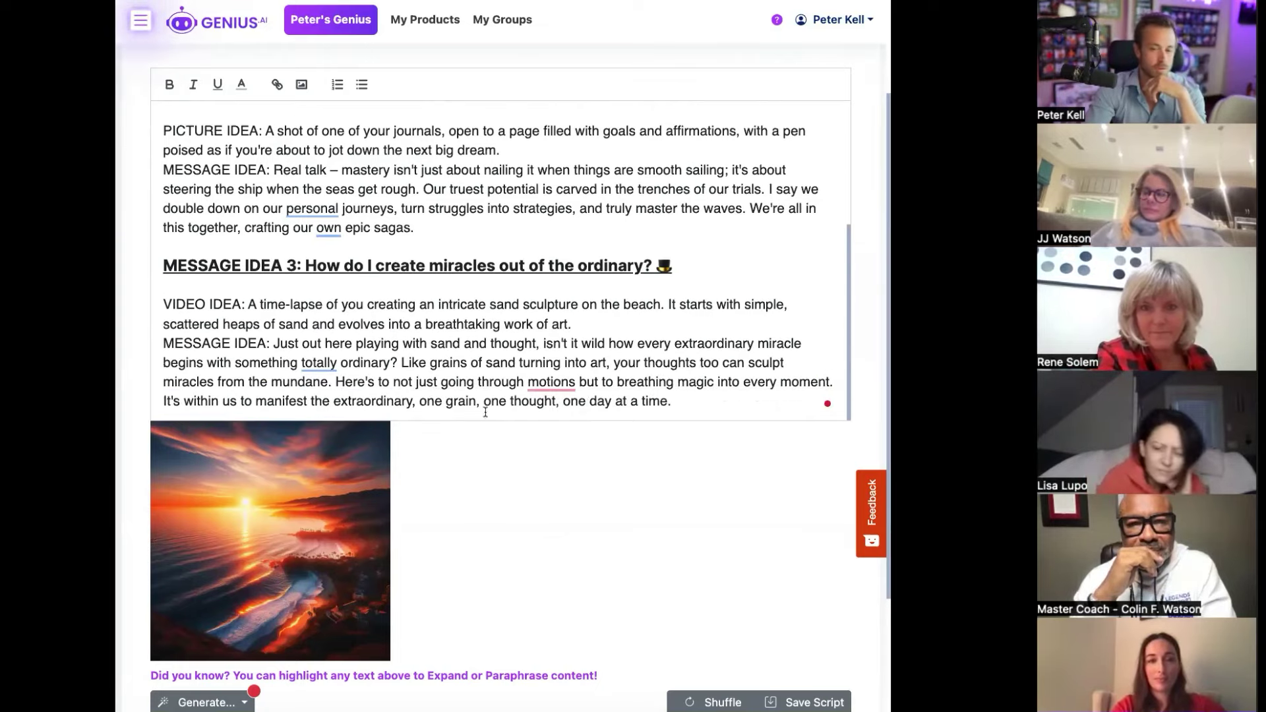
pyautogui.scroll(4, 228, 158)
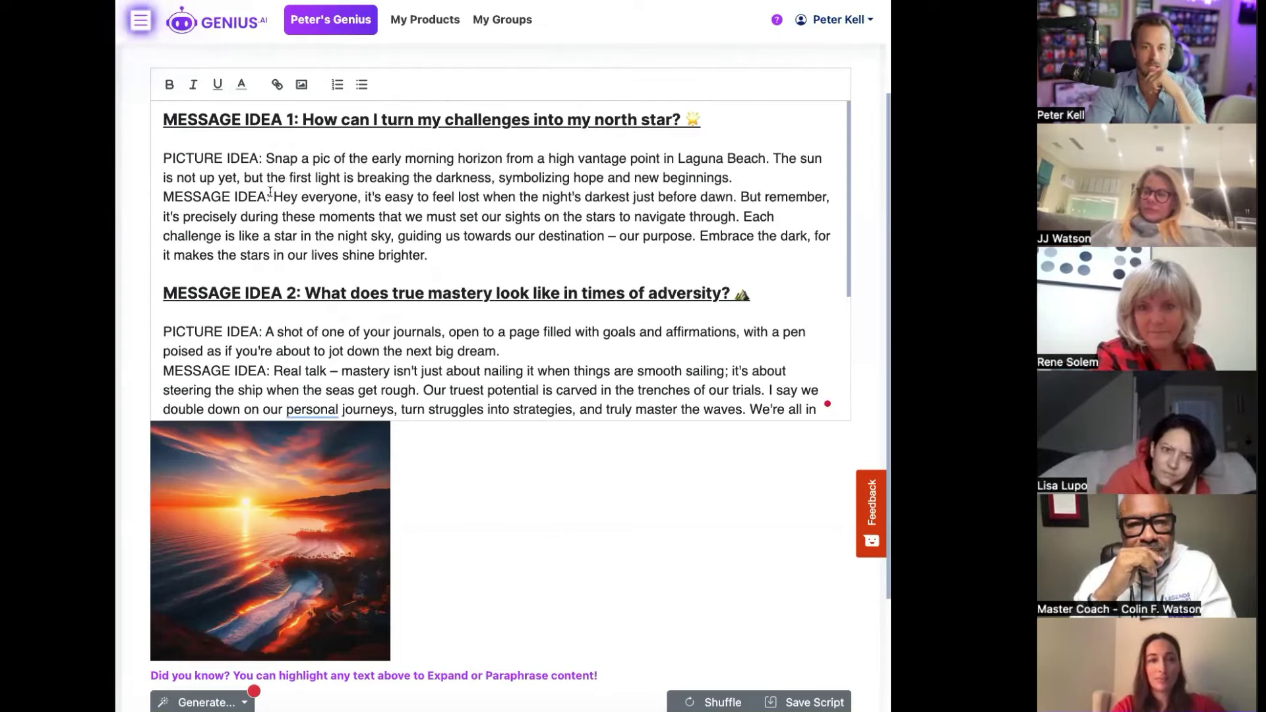
pyautogui.moveTo(274, 197); pyautogui.dragTo(455, 236)
pyautogui.click(489, 482)
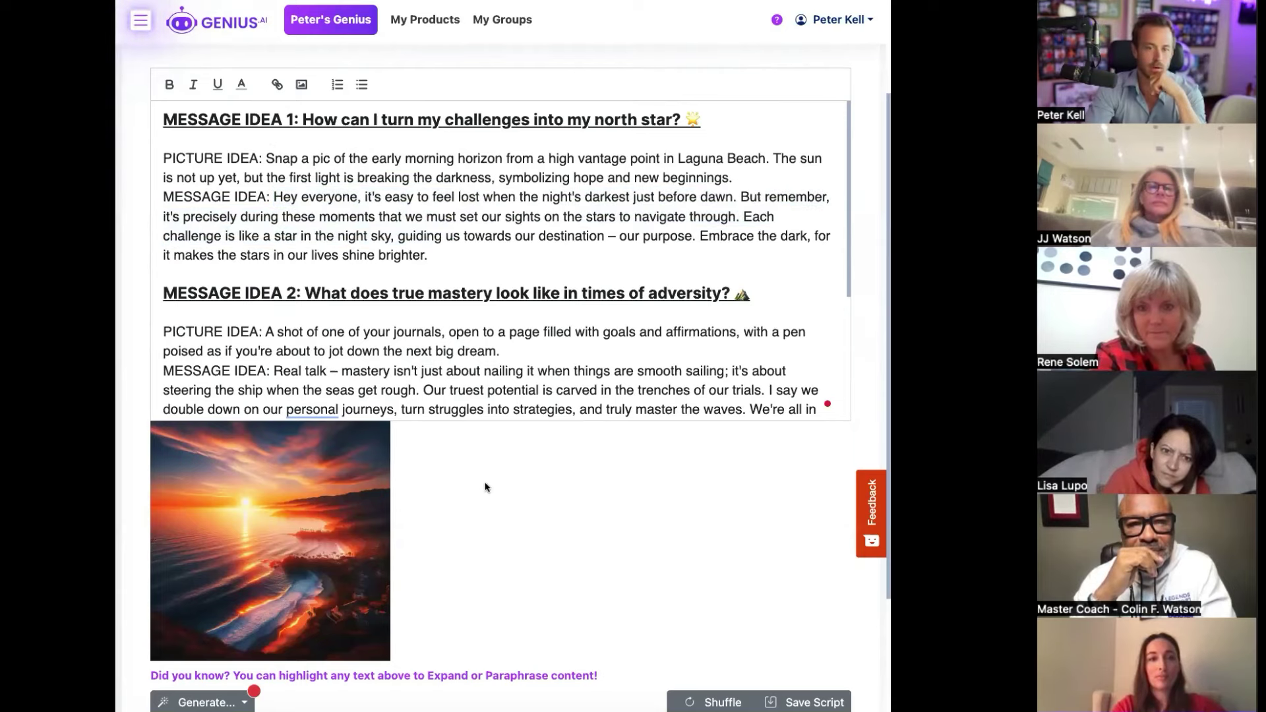
pyautogui.scroll(-1, 488, 479)
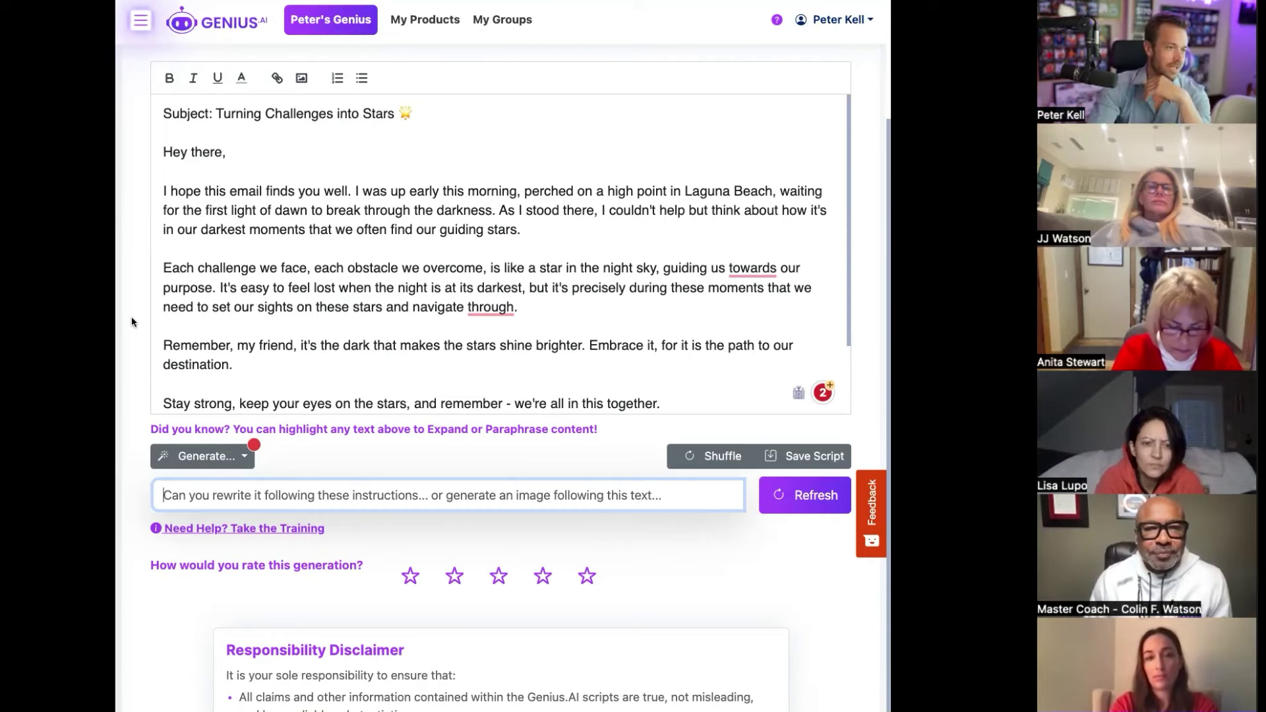
pyautogui.click(335, 482)
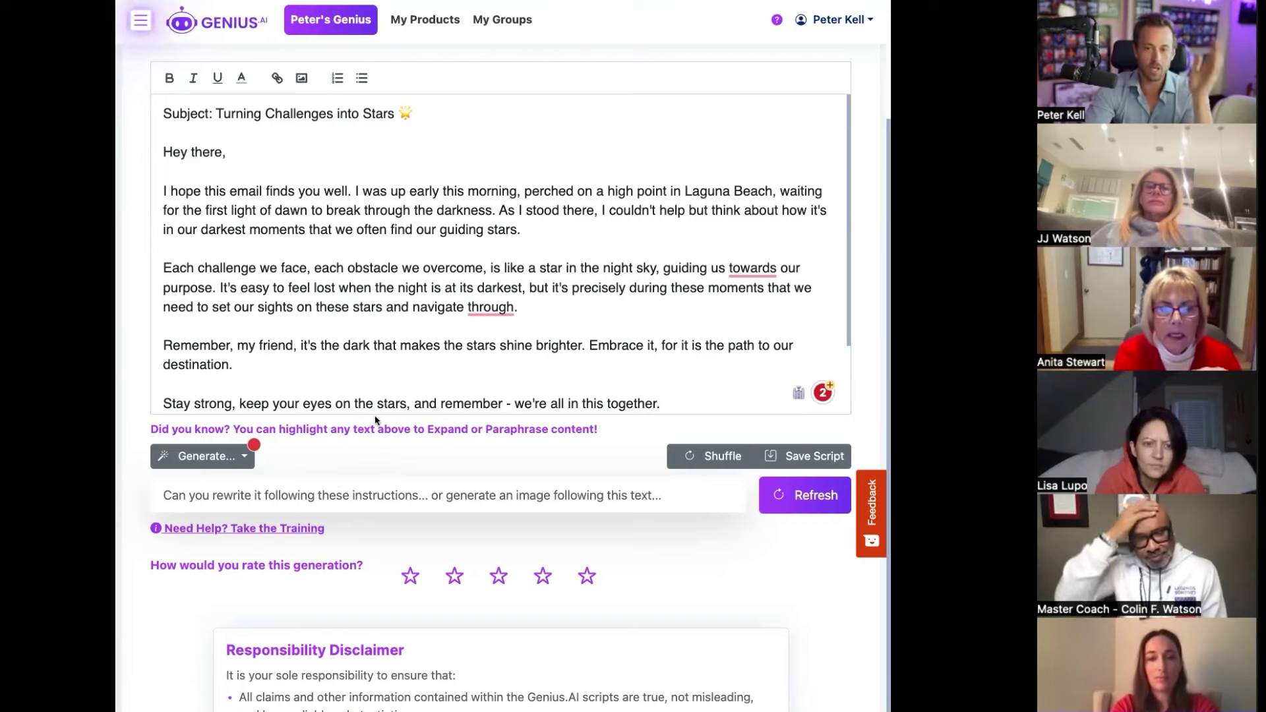
pyautogui.click(255, 498)
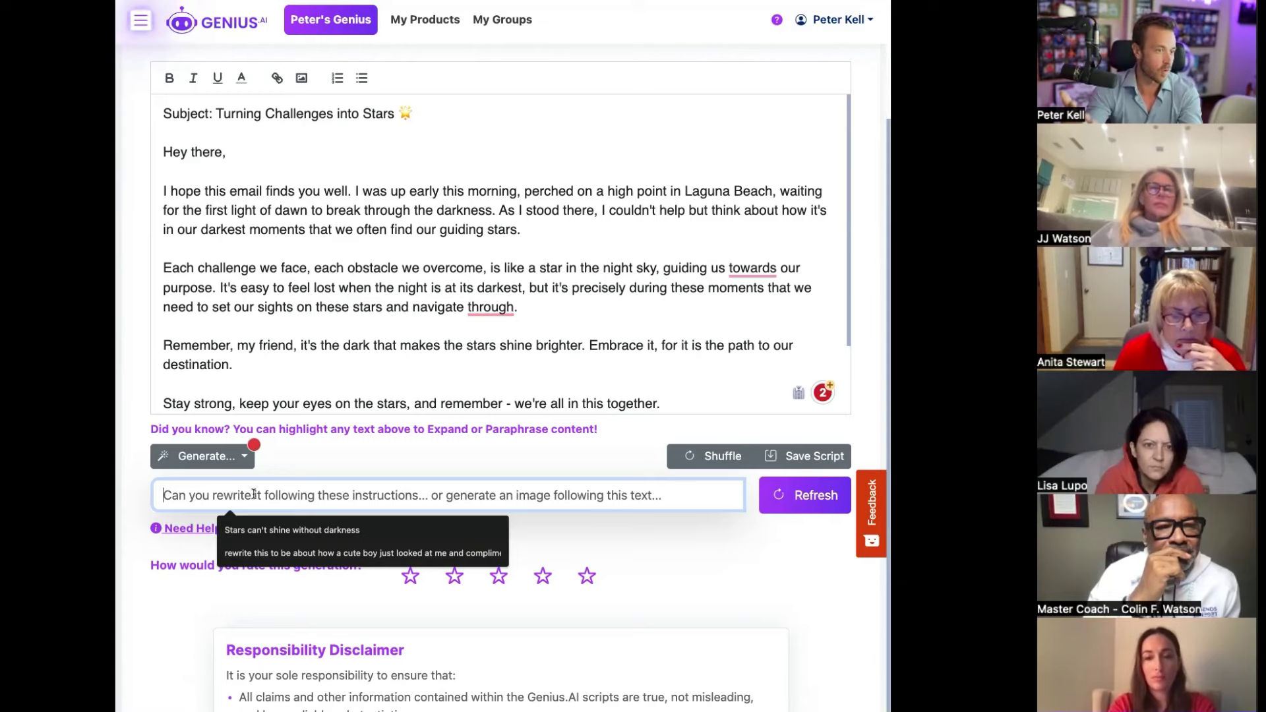
pyautogui.scroll(-2, 309, 366)
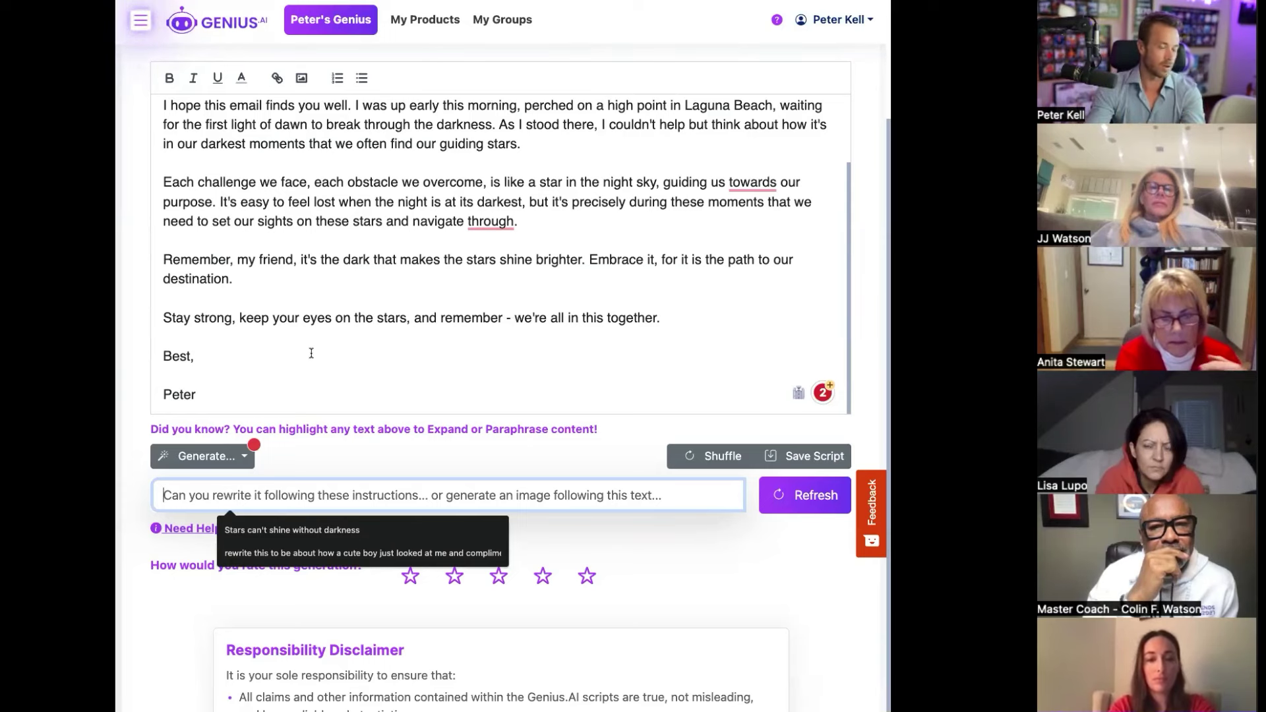
pyautogui.click(340, 467)
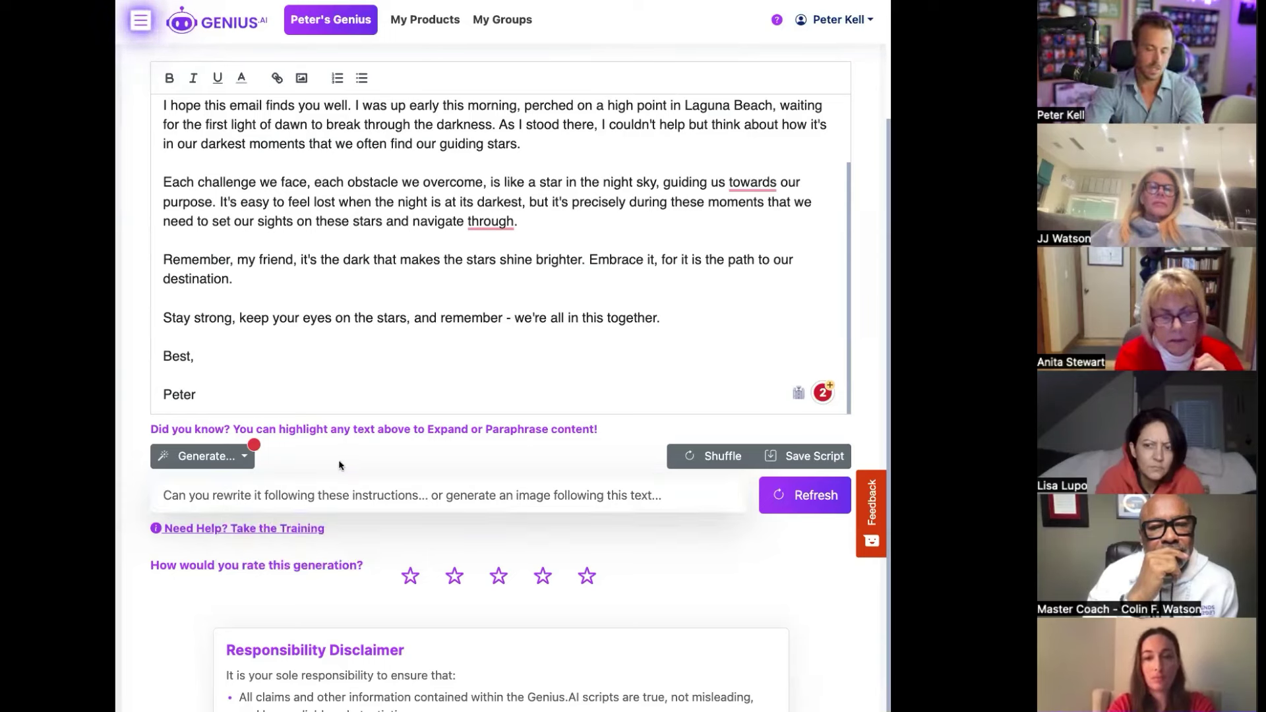
pyautogui.click(246, 488)
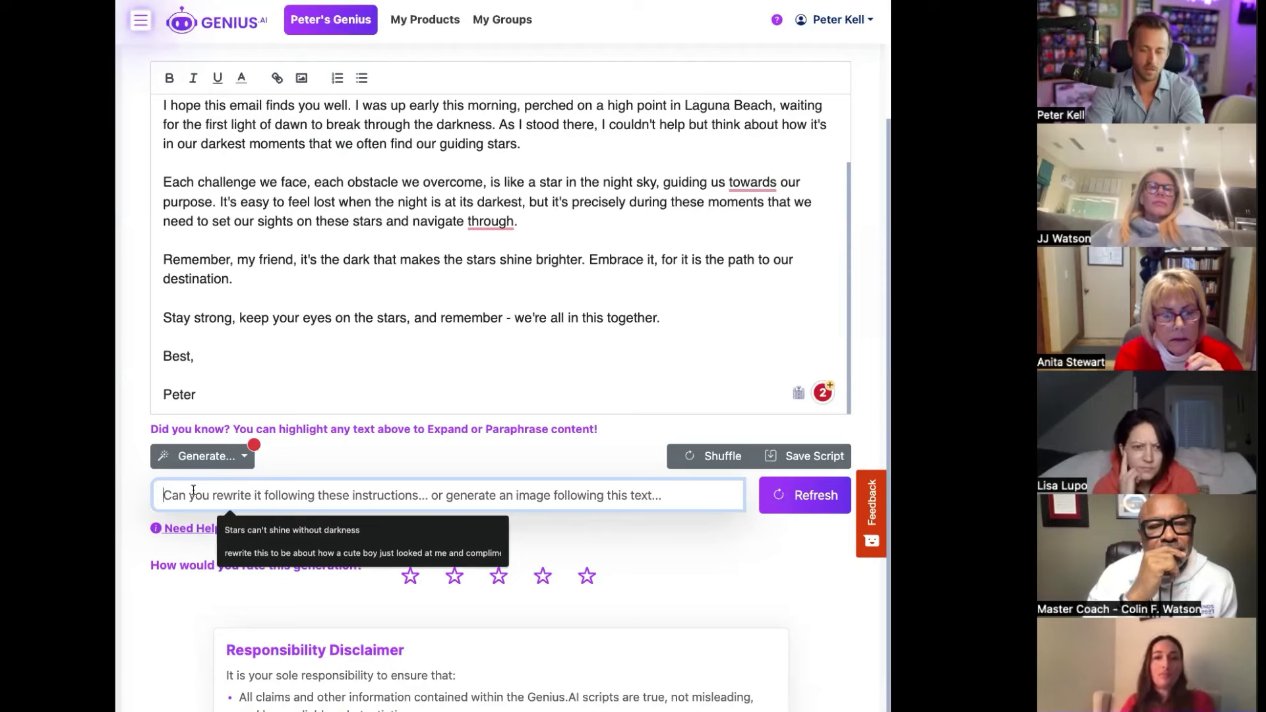
# Step: Generate an Image - Motivational from the prompt 'beautiful night sky'
pyautogui.write('beautiful night sky')
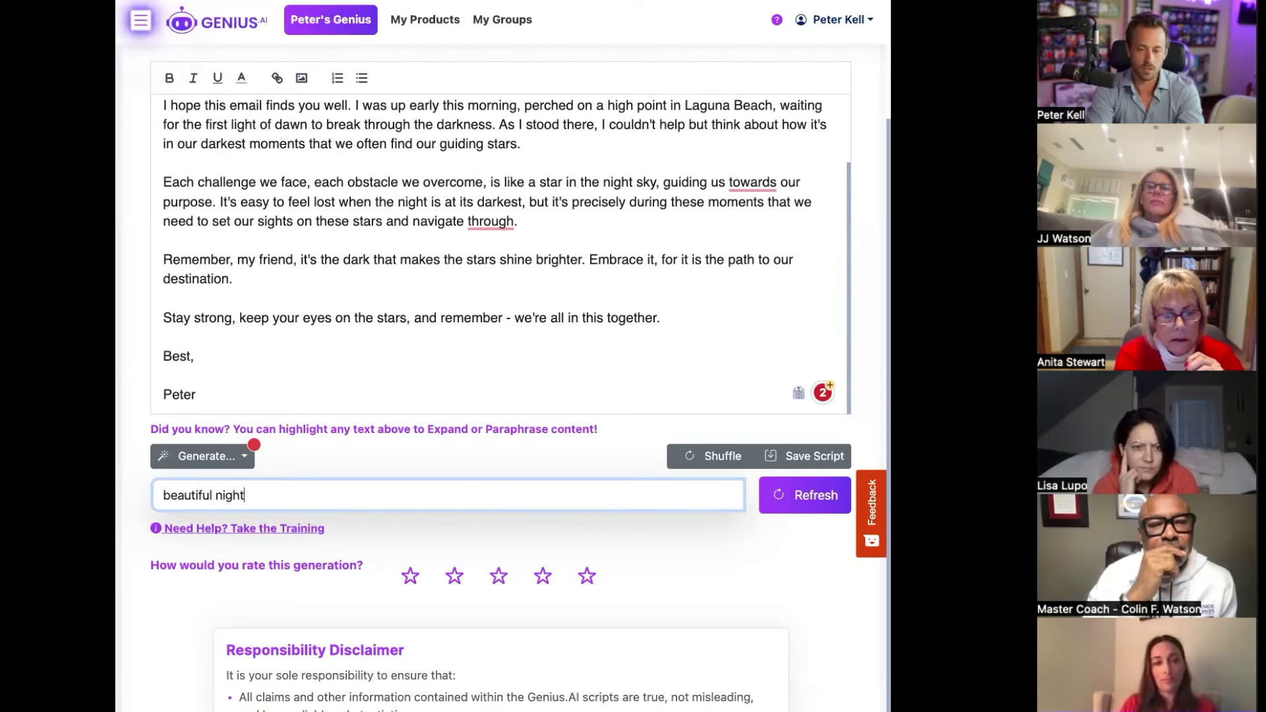
pyautogui.click(205, 465)
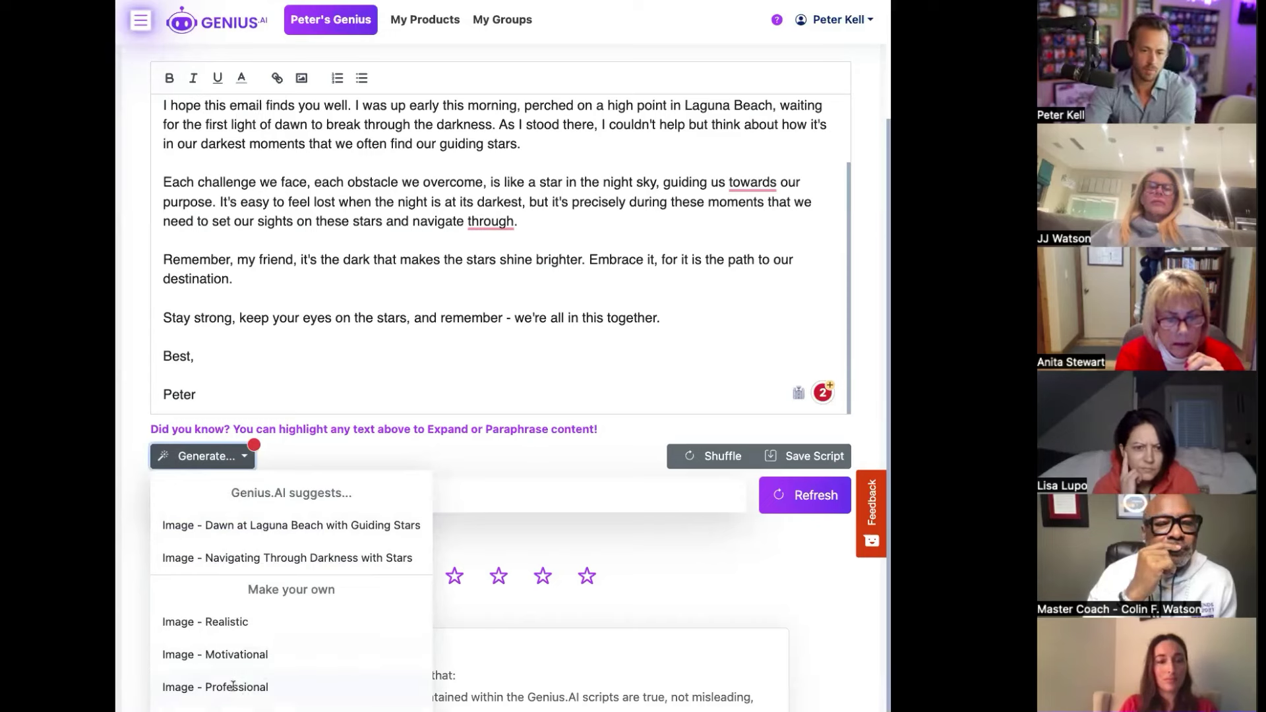
pyautogui.click(238, 655)
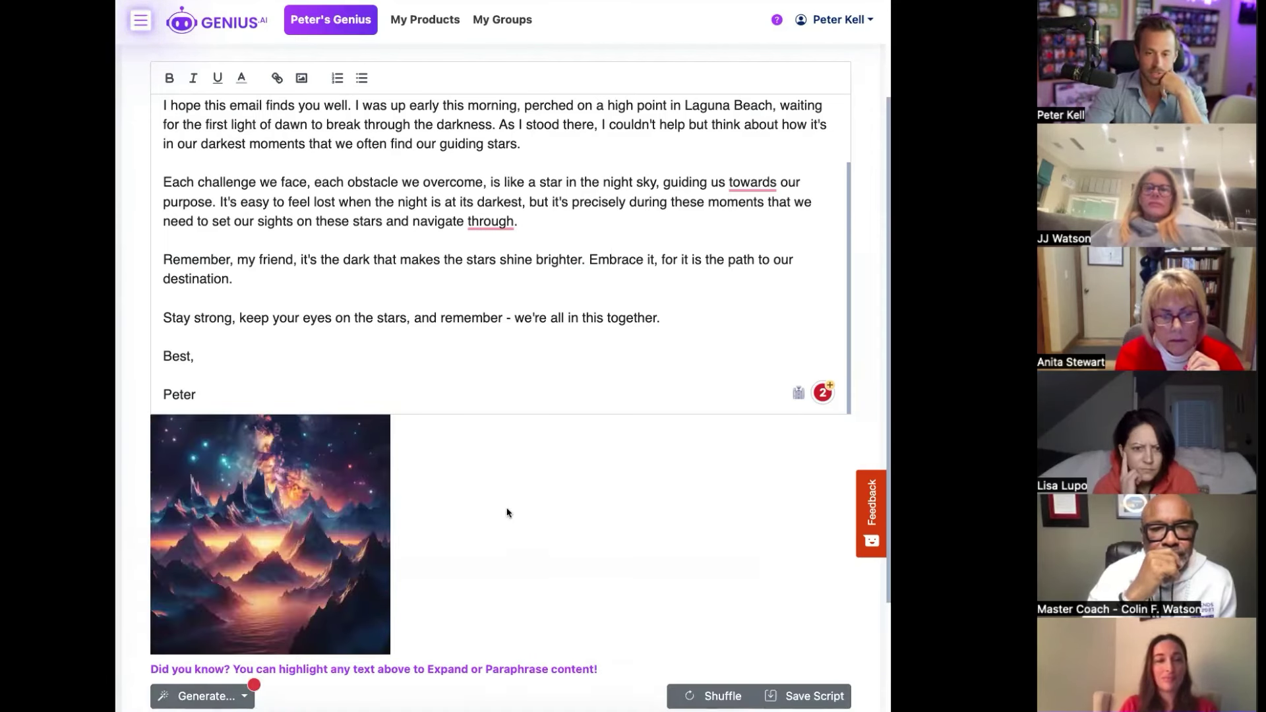
# Step: Zoom in to view the night sky image, then zoom out and scroll down to the rating stars
pyautogui.hotkey('ctrl', '+')
pyautogui.hotkey('ctrl', '+')
pyautogui.hotkey('ctrl', '+')
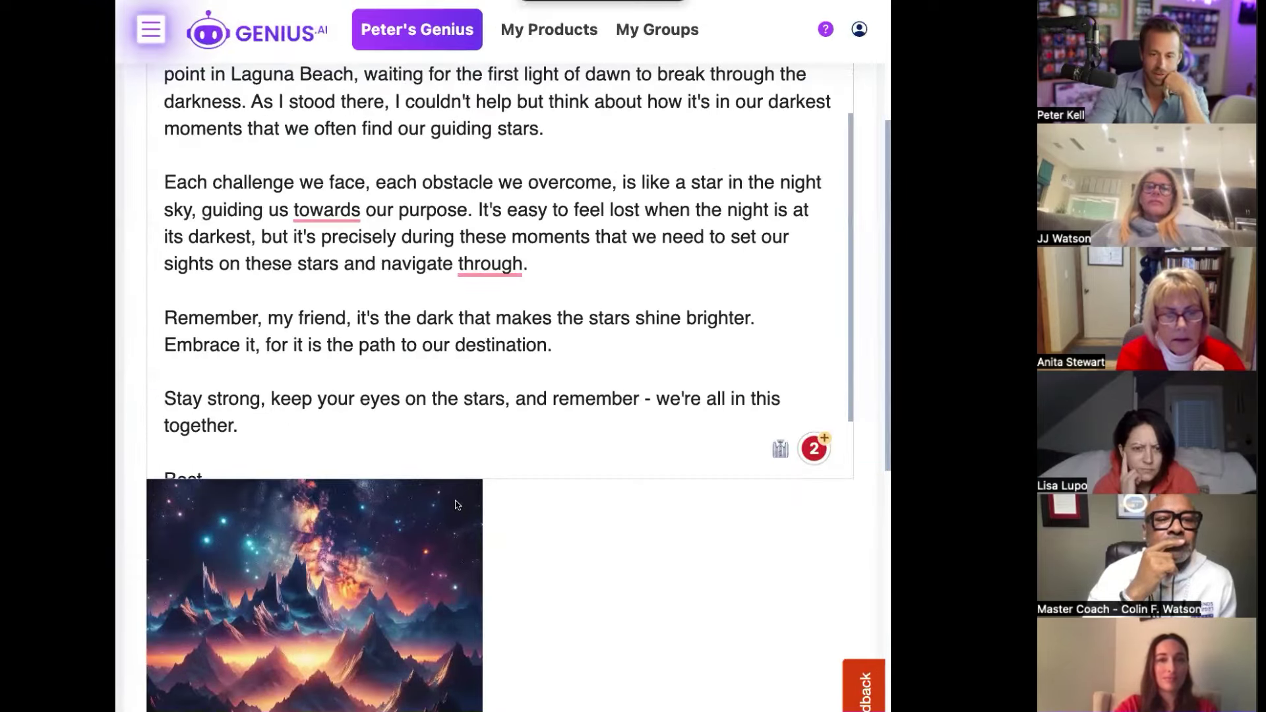
pyautogui.scroll(-3, 574, 571)
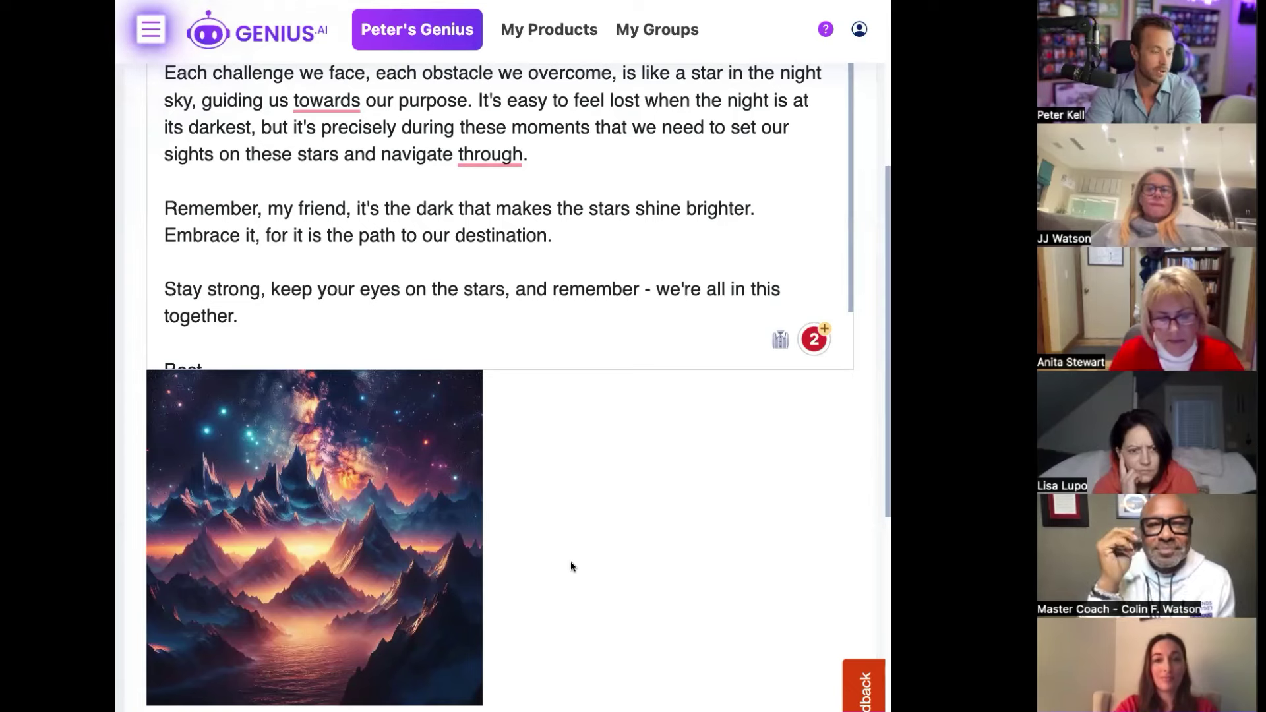
pyautogui.hotkey('ctrl', '-')
pyautogui.hotkey('ctrl', '-')
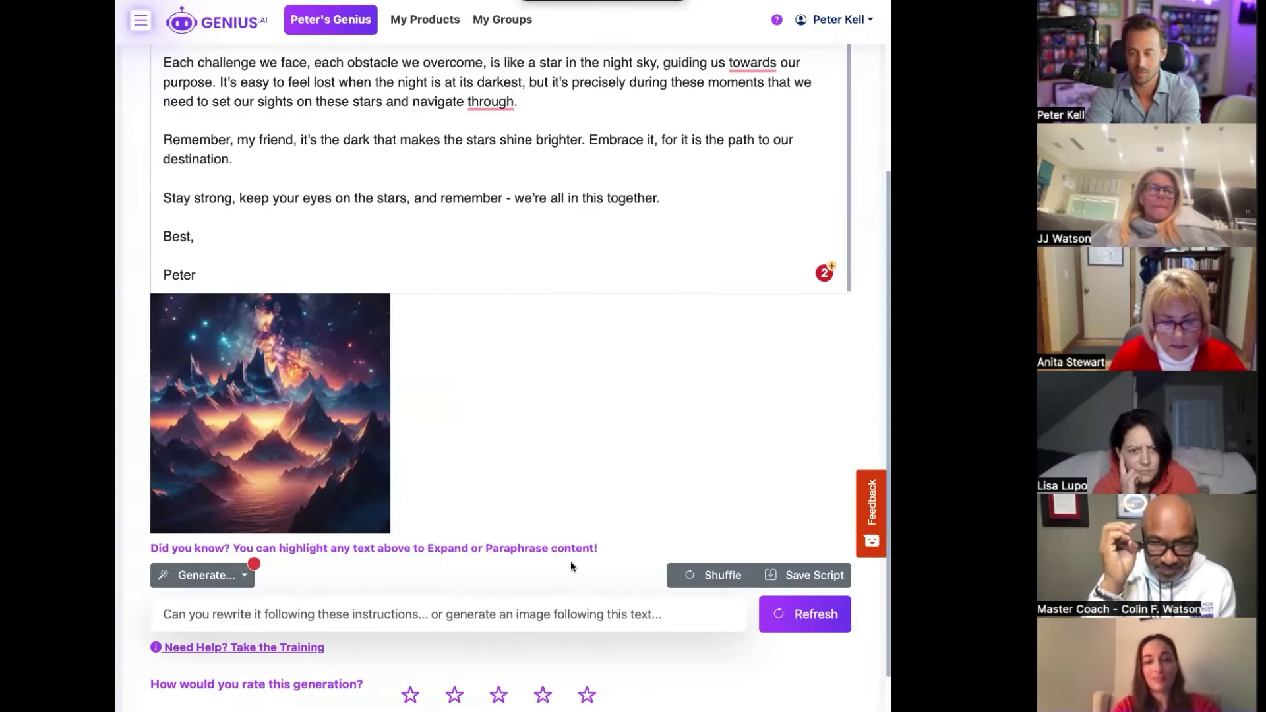
pyautogui.hotkey('ctrl', '-')
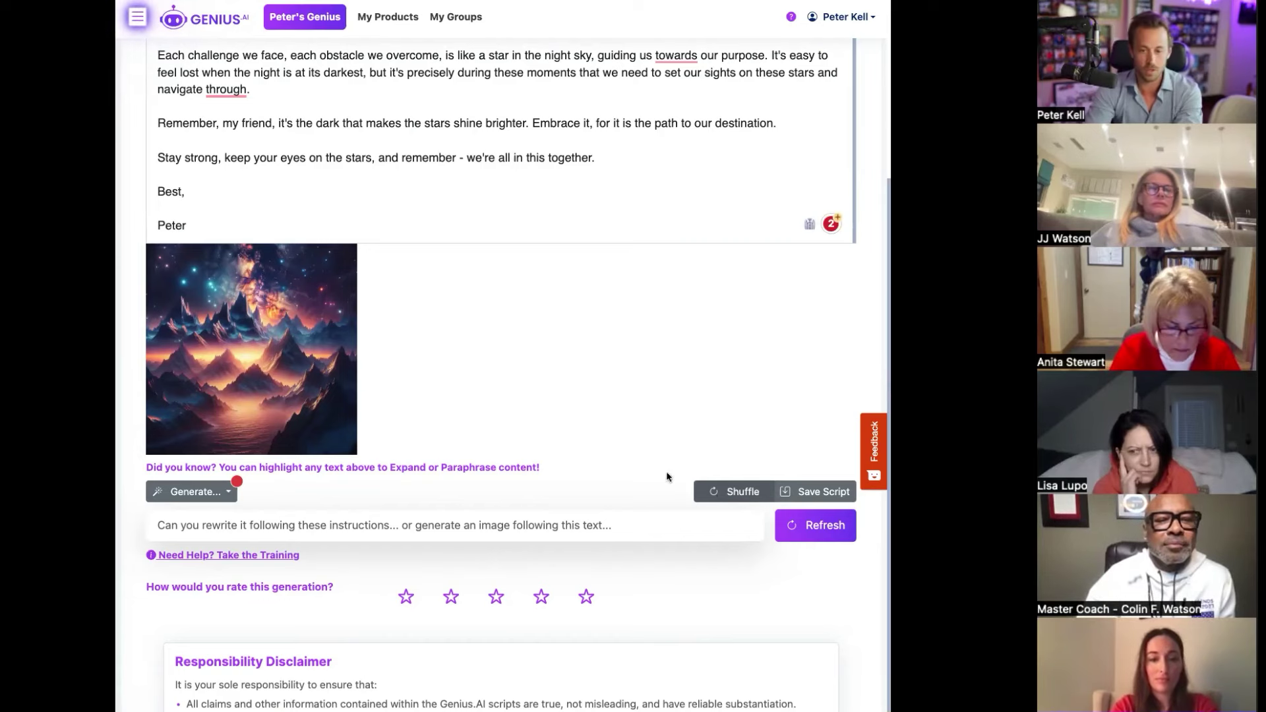
pyautogui.scroll(-2, 373, 622)
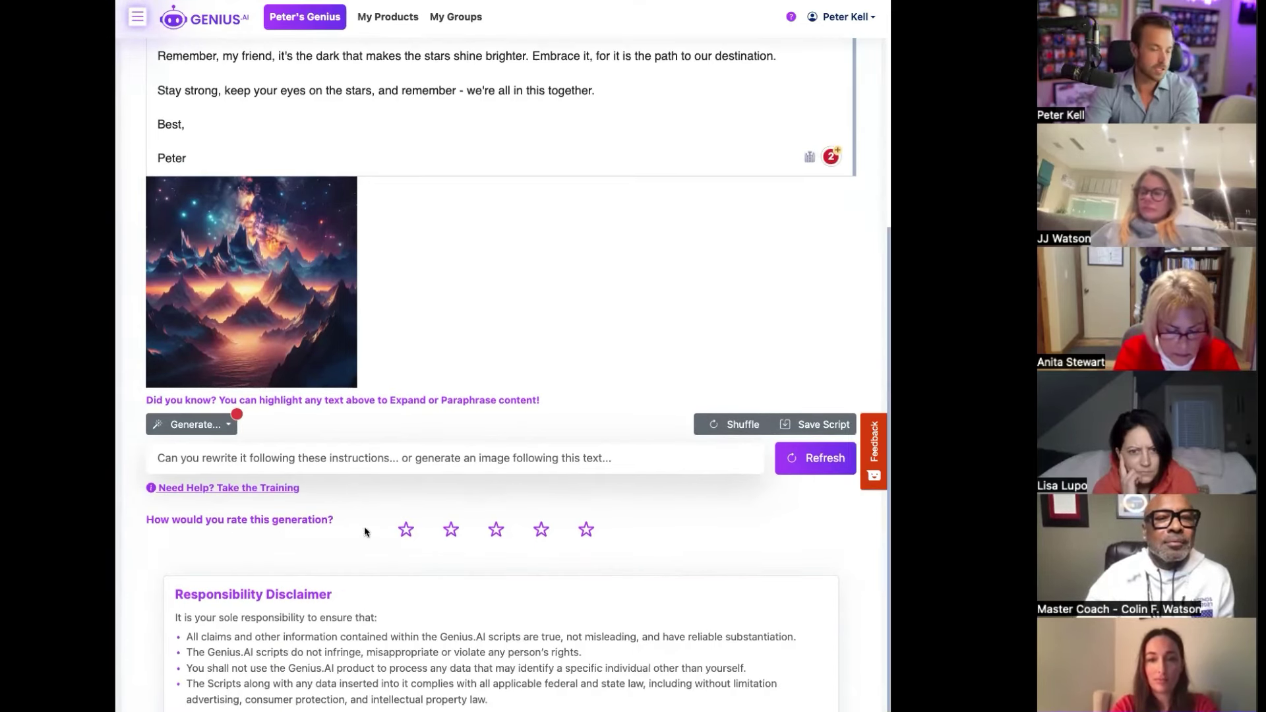
# Step: Rate the email draft one star and close the feedback prompt without sending
pyautogui.click(407, 531)
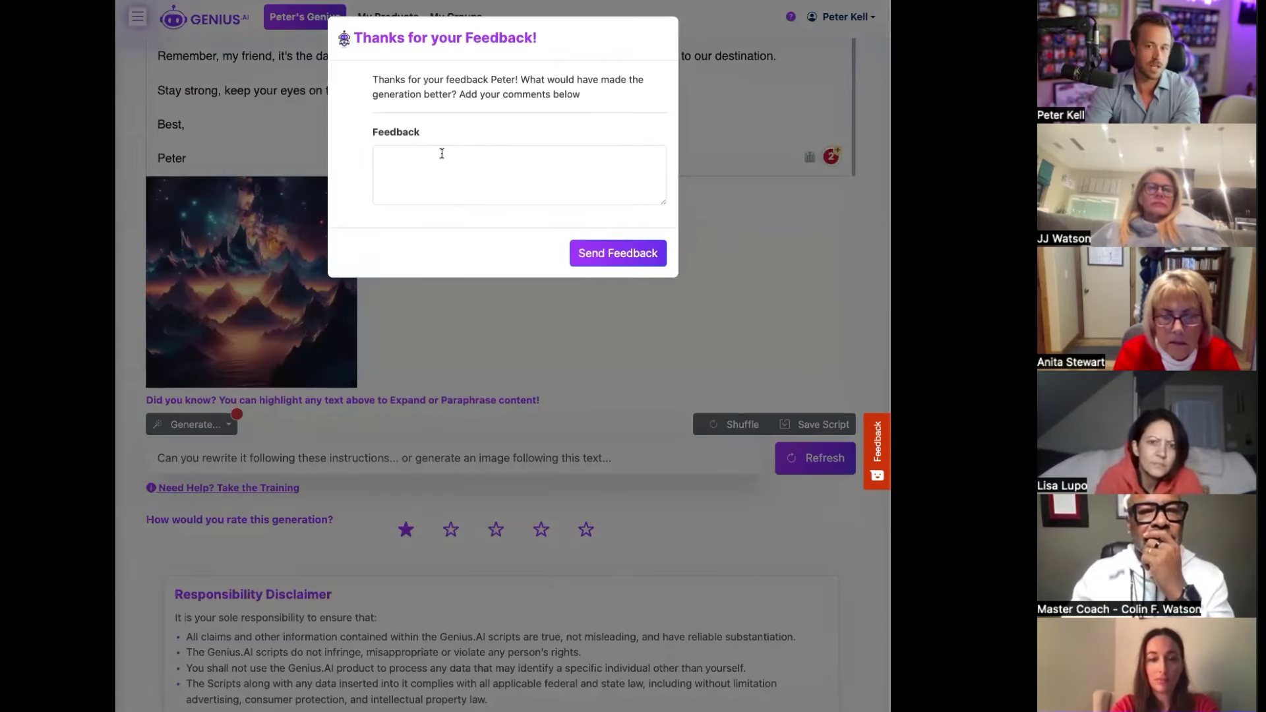
pyautogui.click(453, 174)
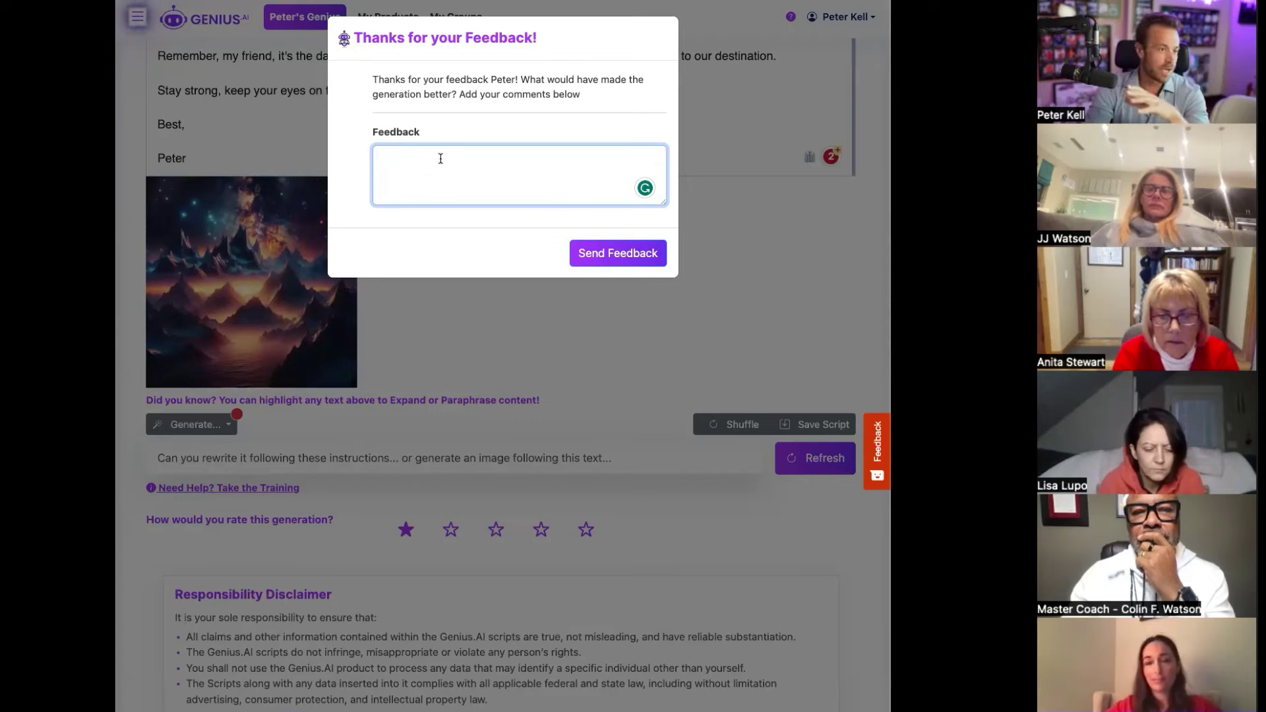
pyautogui.doubleClick(395, 132)
pyautogui.click(424, 177)
pyautogui.click(587, 314)
pyautogui.scroll(5, 580, 389)
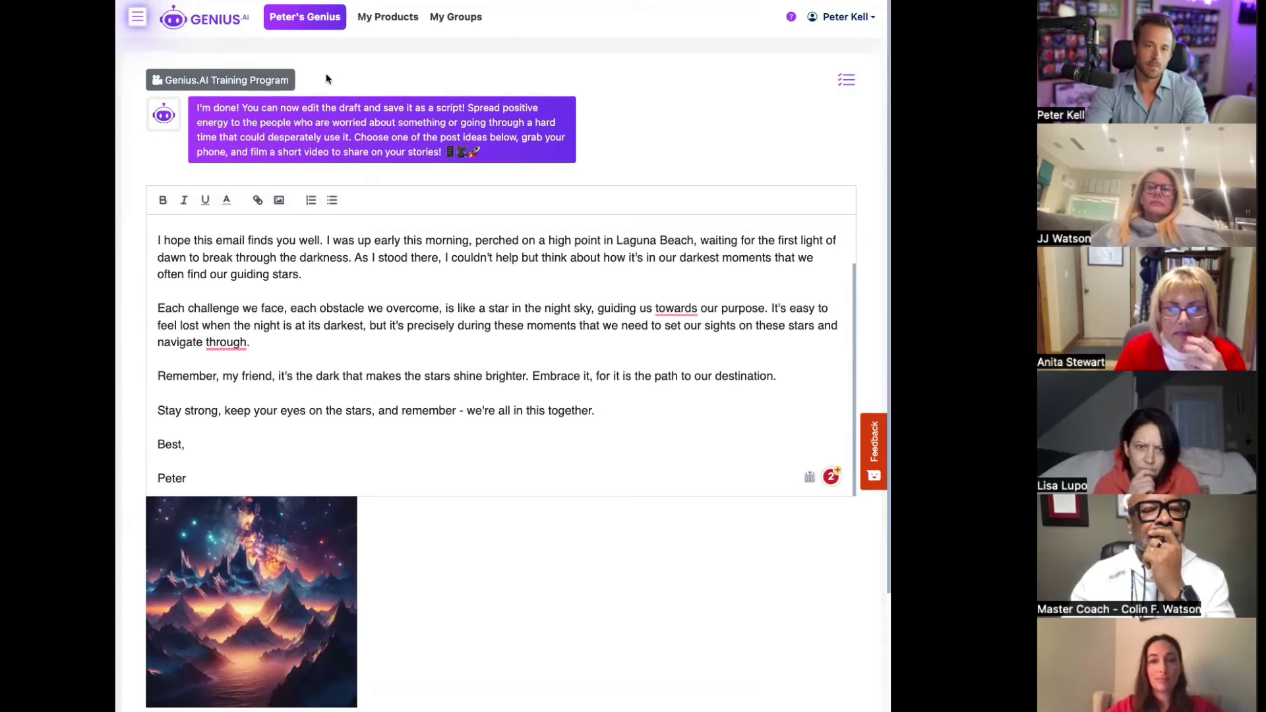
# Step: Toggle the navigation drawer, narrow the browser to phone width, then restore full width
pyautogui.click(138, 18)
pyautogui.click(137, 21)
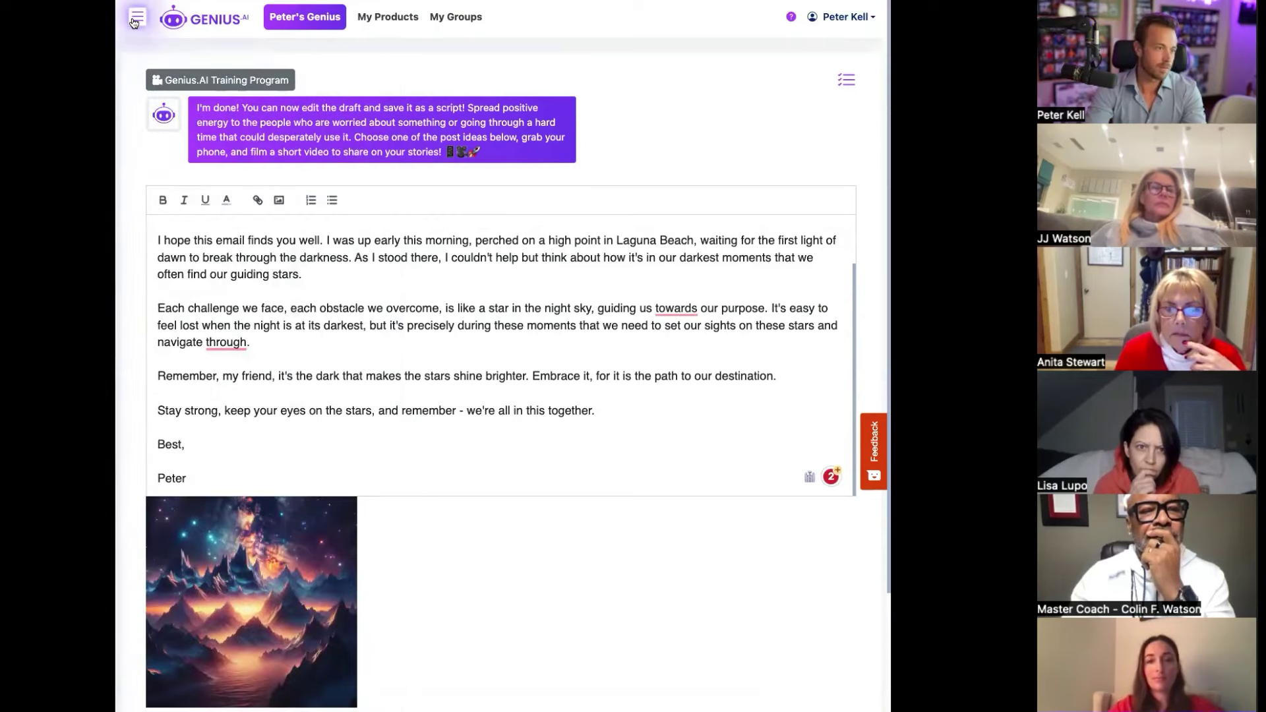
pyautogui.click(131, 20)
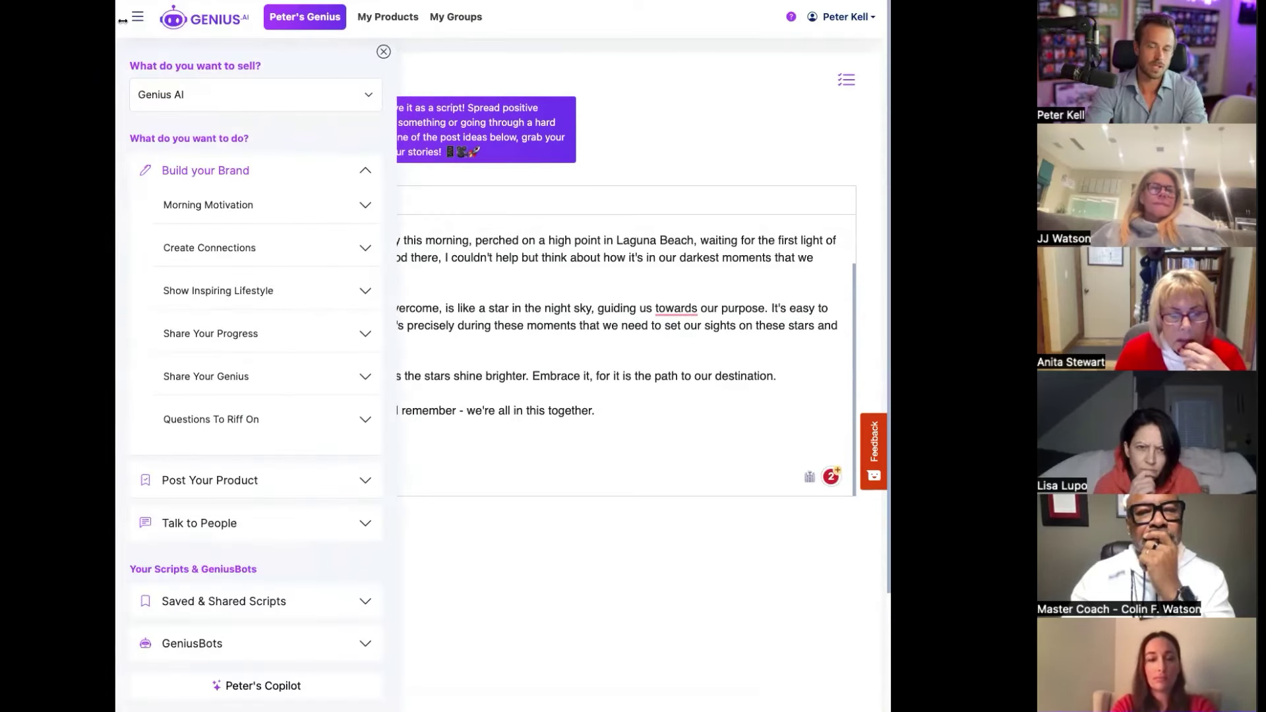
pyautogui.moveTo(123, 20); pyautogui.dragTo(537, 50)
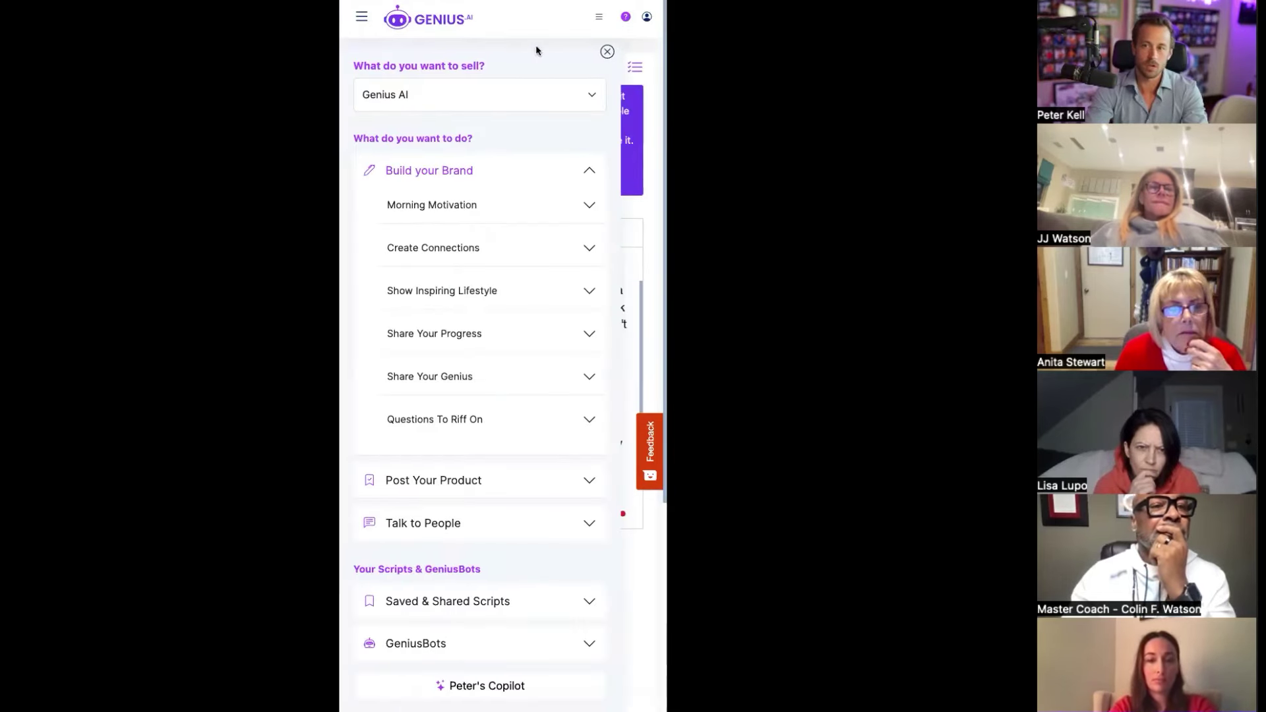
pyautogui.click(607, 53)
pyautogui.click(360, 16)
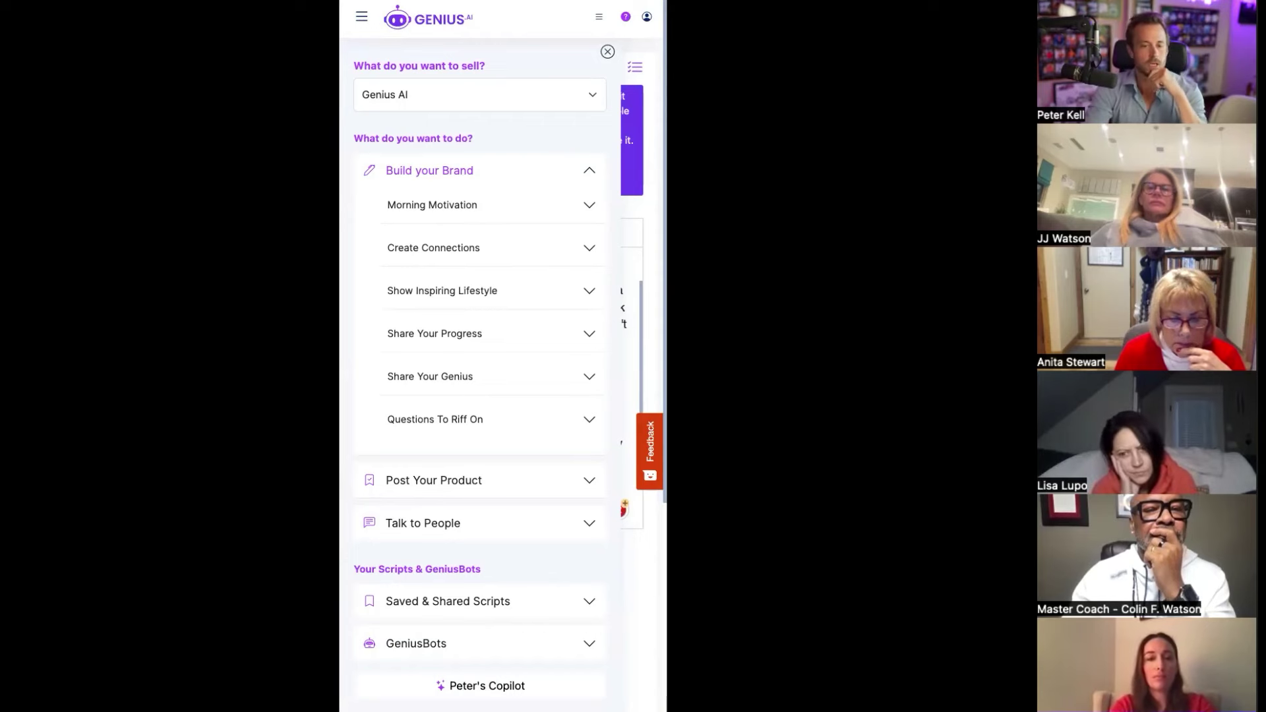
pyautogui.press('super+Up')
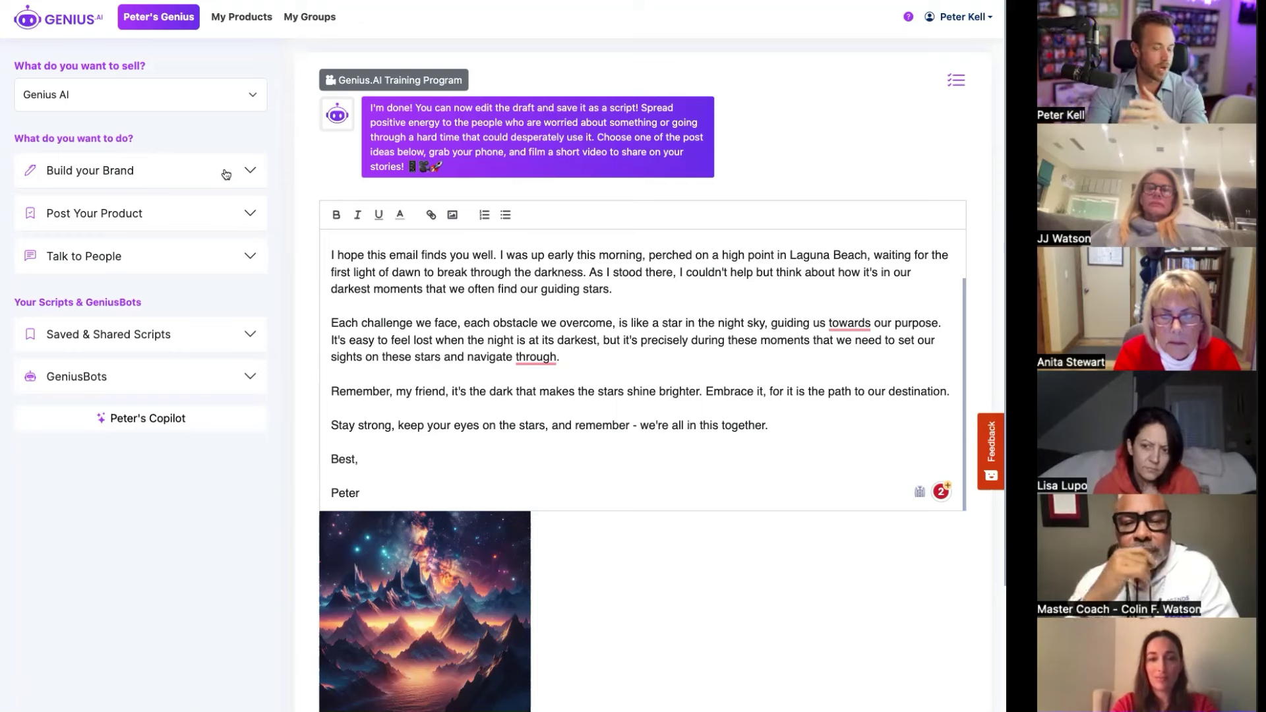
# Step: Keep Genius AI as the product to sell and expand Product Questions to Riff On
pyautogui.click(226, 218)
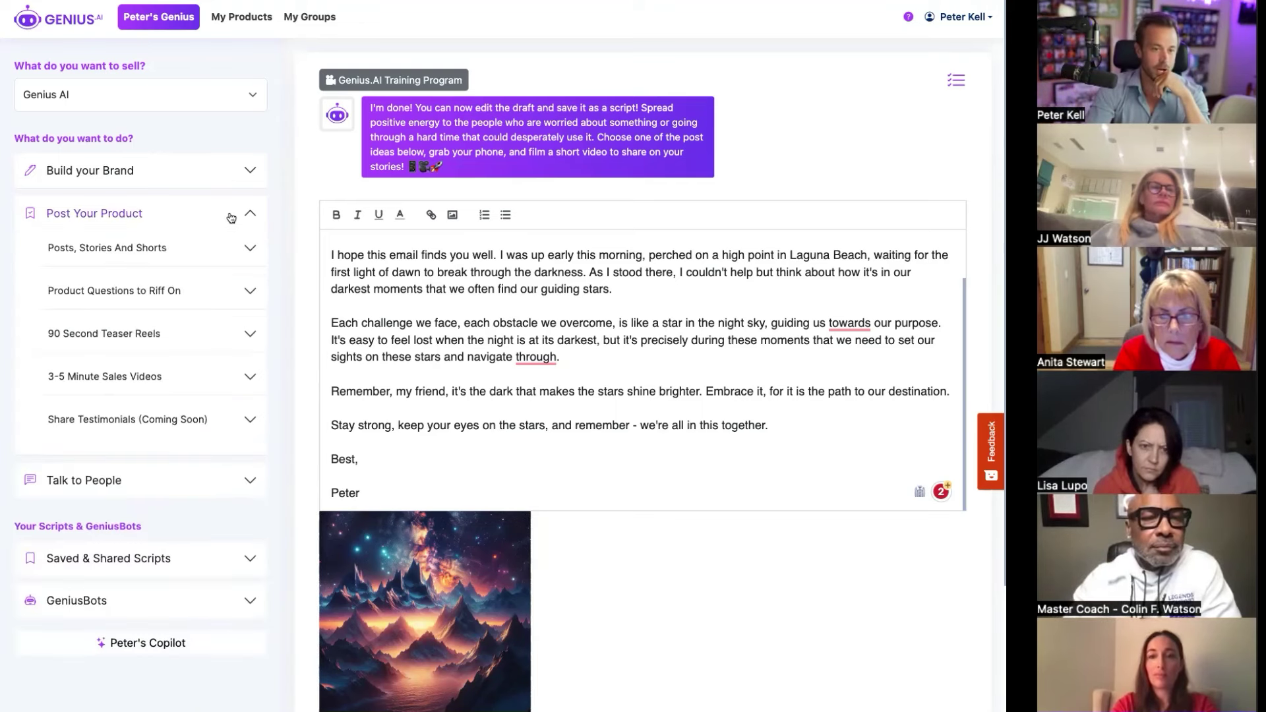
pyautogui.click(85, 95)
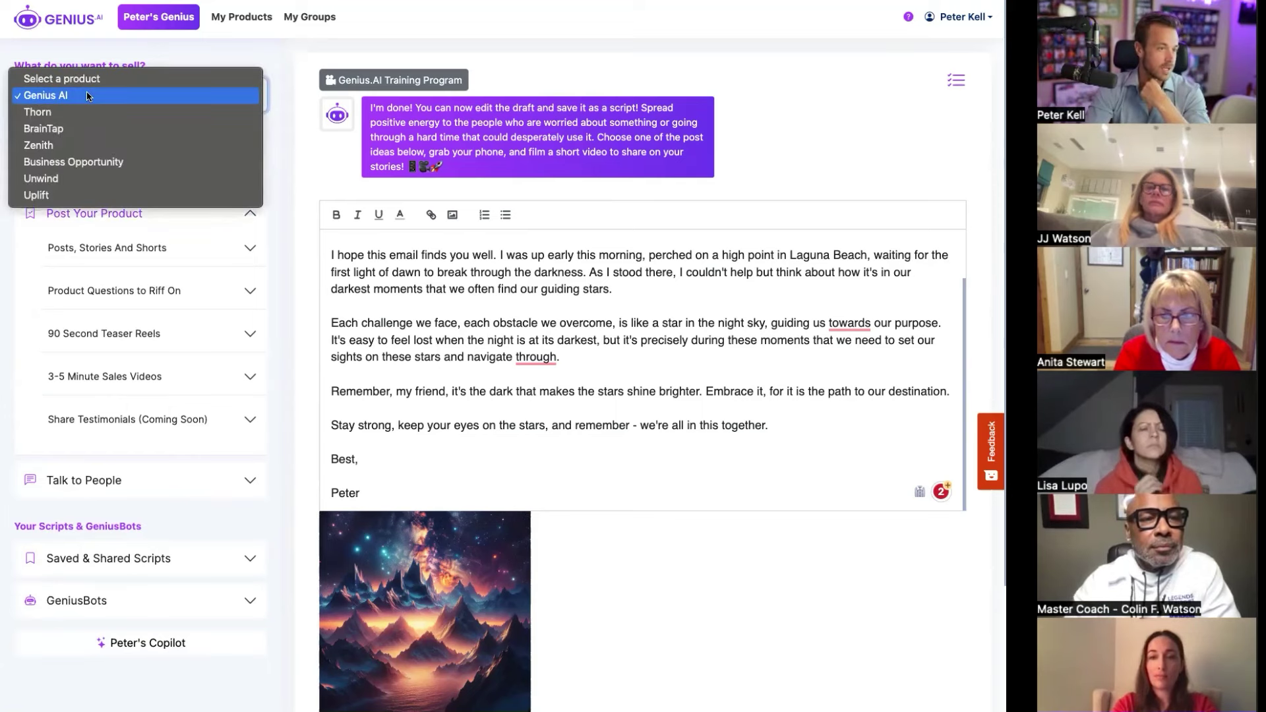
pyautogui.click(88, 96)
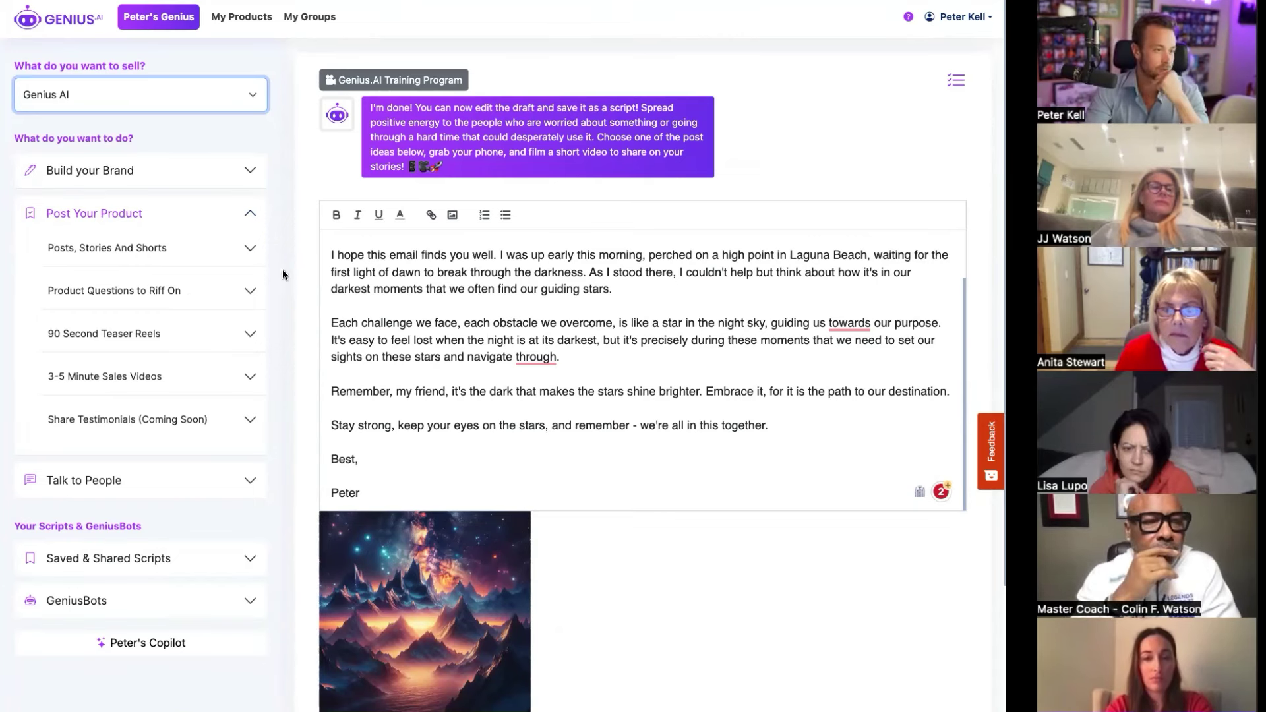
pyautogui.click(238, 292)
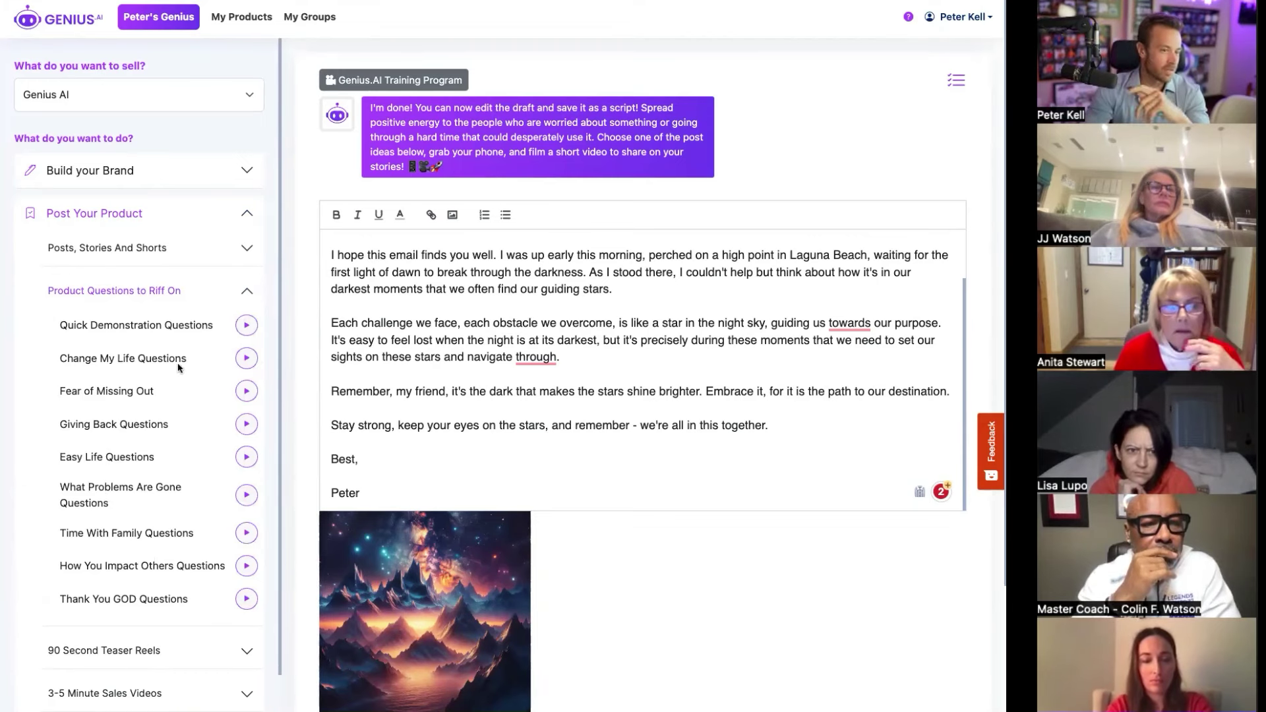
# Step: Highlight the question sets from Change My Life through Thank You GOD and Quick Demonstration
pyautogui.moveTo(53, 360); pyautogui.dragTo(188, 356)
pyautogui.click(195, 354)
pyautogui.moveTo(167, 459); pyautogui.dragTo(58, 459)
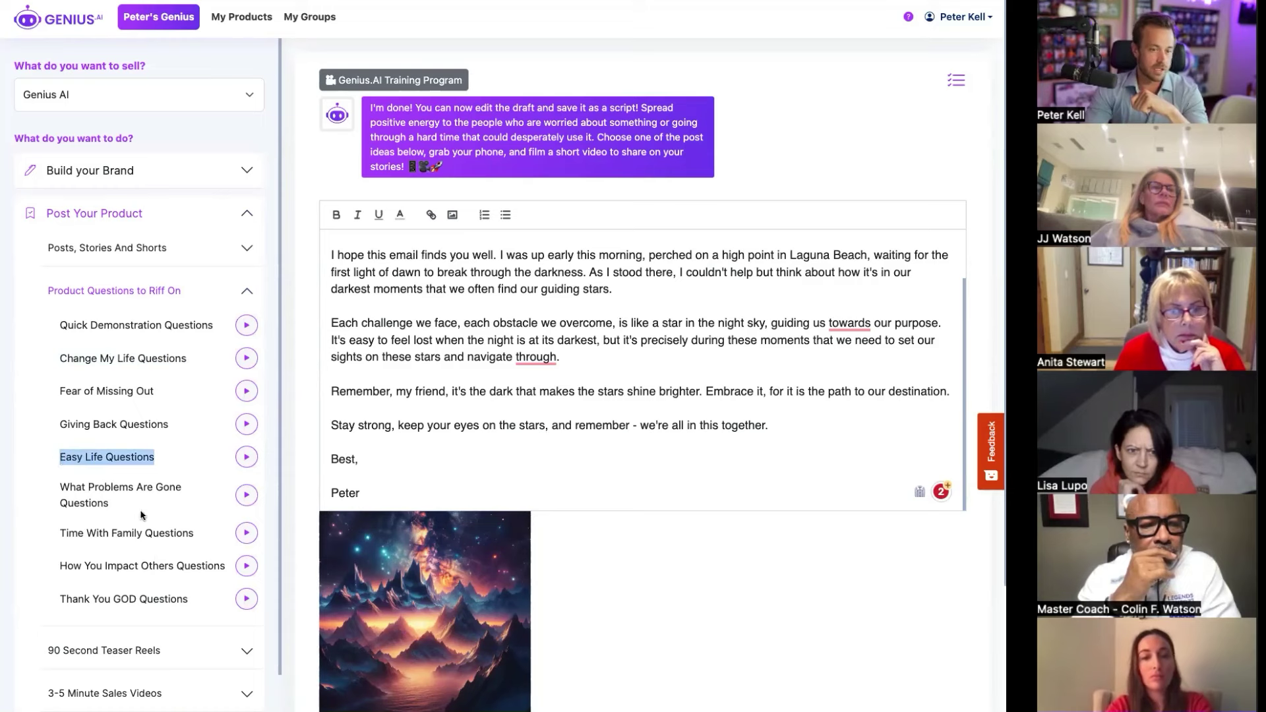
pyautogui.moveTo(140, 515); pyautogui.dragTo(77, 488)
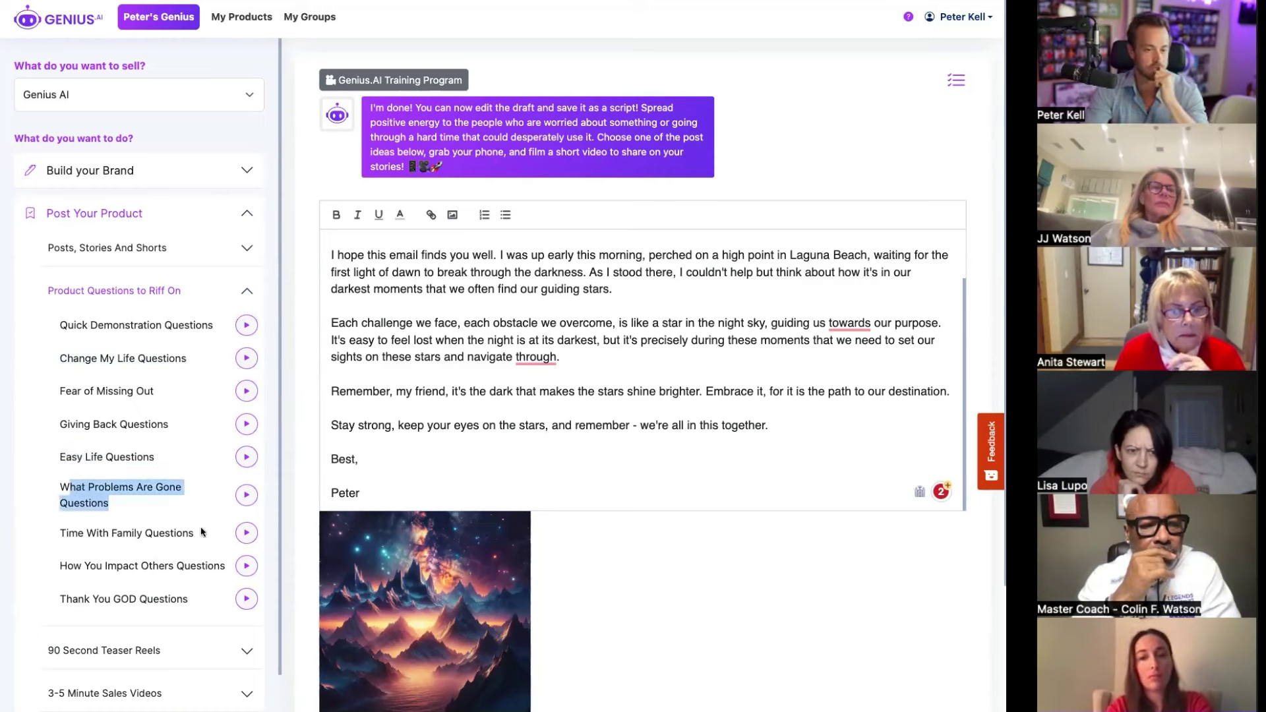
pyautogui.moveTo(202, 531); pyautogui.dragTo(62, 532)
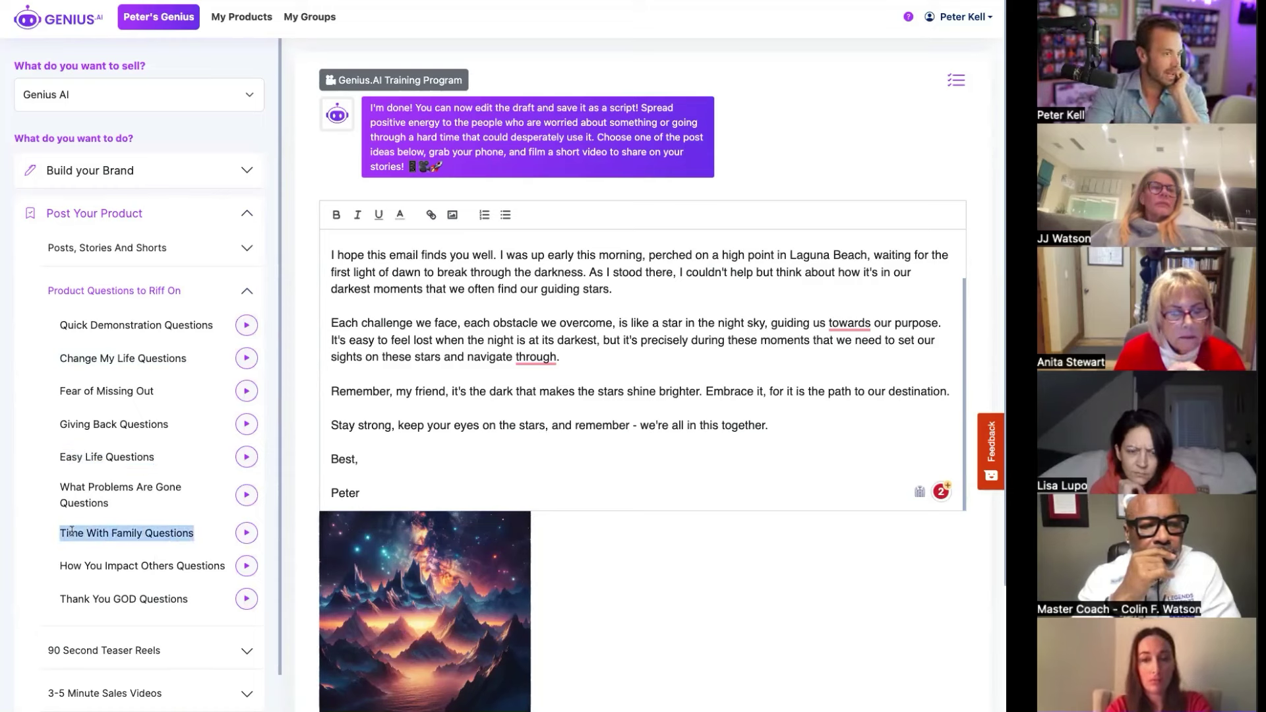
pyautogui.moveTo(189, 600); pyautogui.dragTo(56, 596)
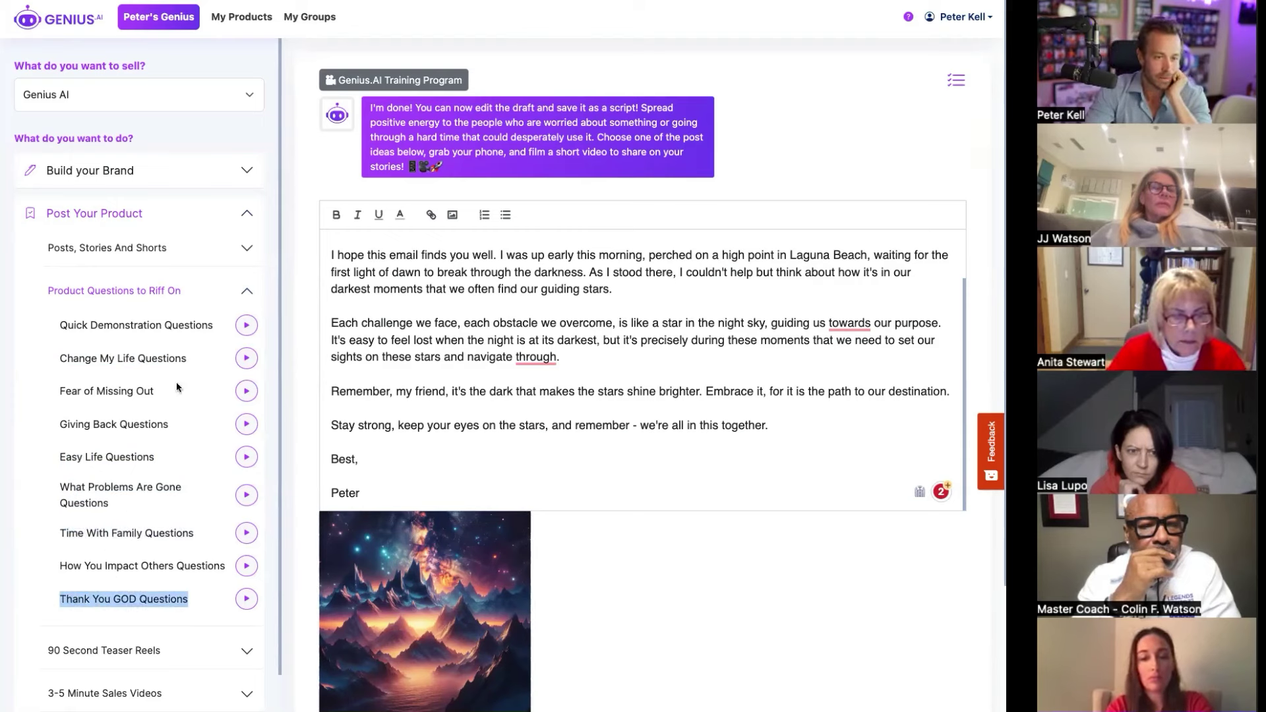
pyautogui.moveTo(215, 325); pyautogui.dragTo(60, 325)
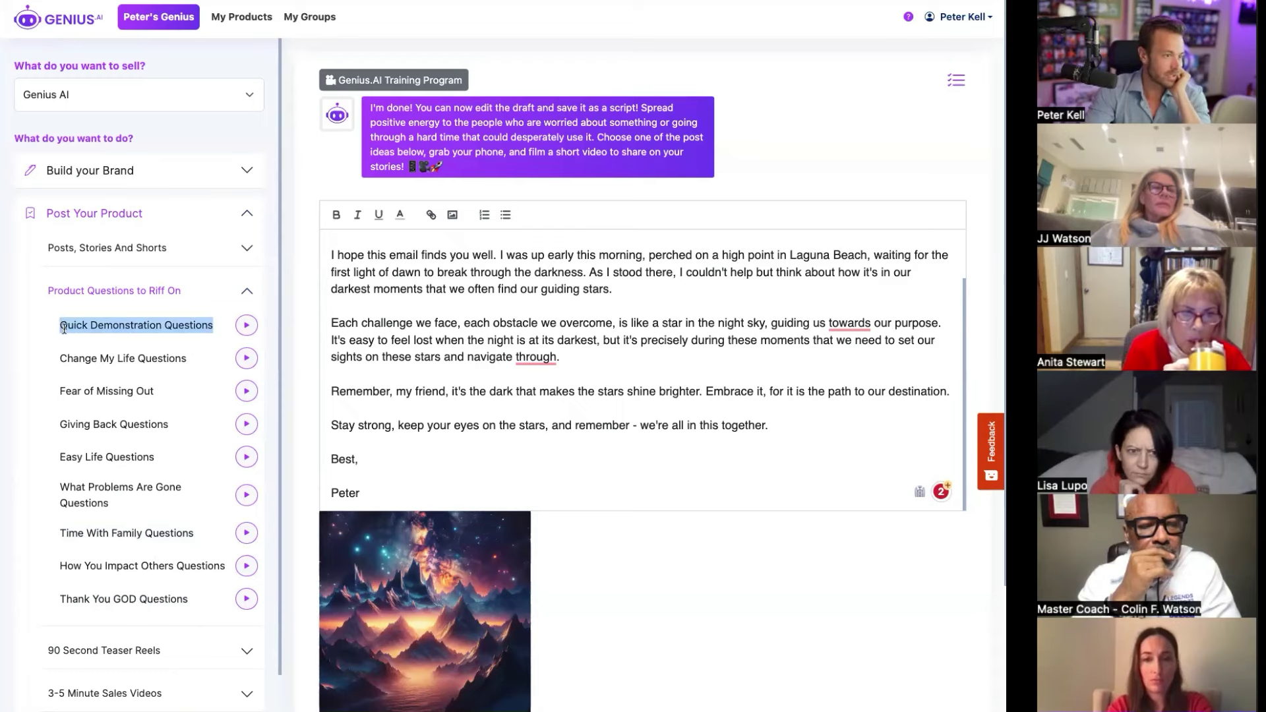
# Step: Generate ten Quick Demonstration Questions about Genius AI, then show Build your Brand's Morning Motivation ideas
pyautogui.click(245, 325)
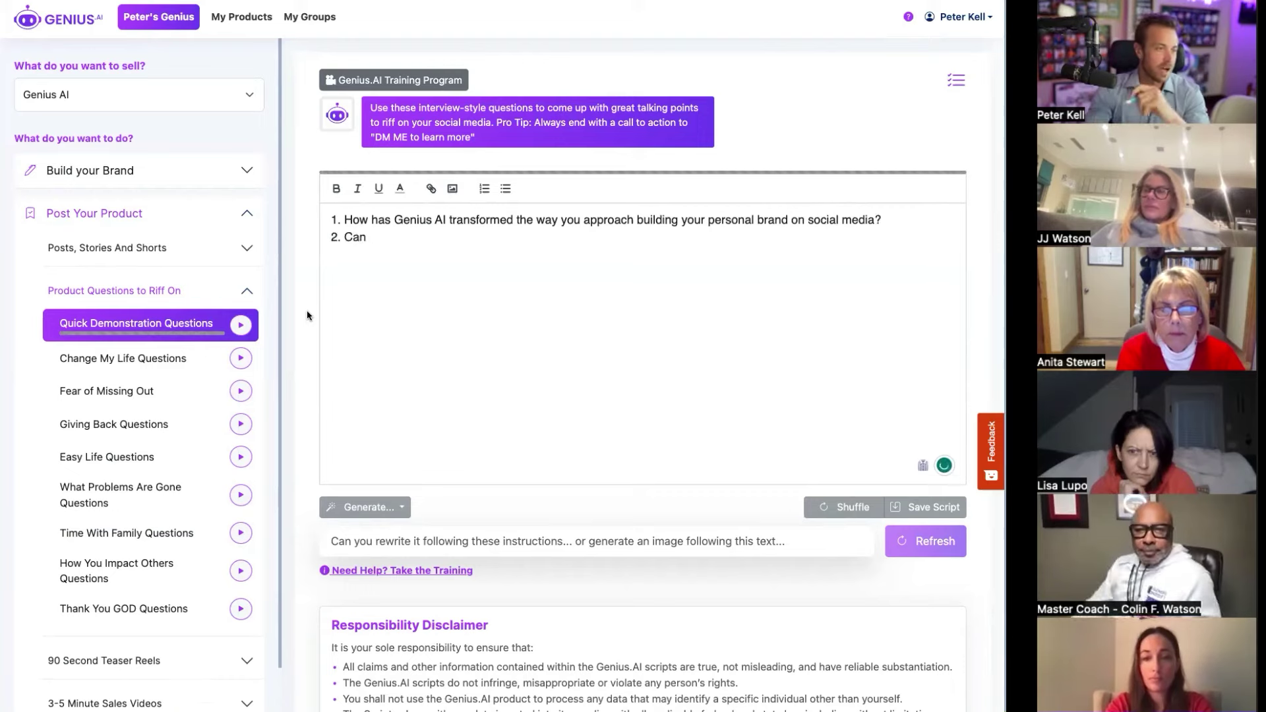
pyautogui.moveTo(352, 219); pyautogui.dragTo(791, 227)
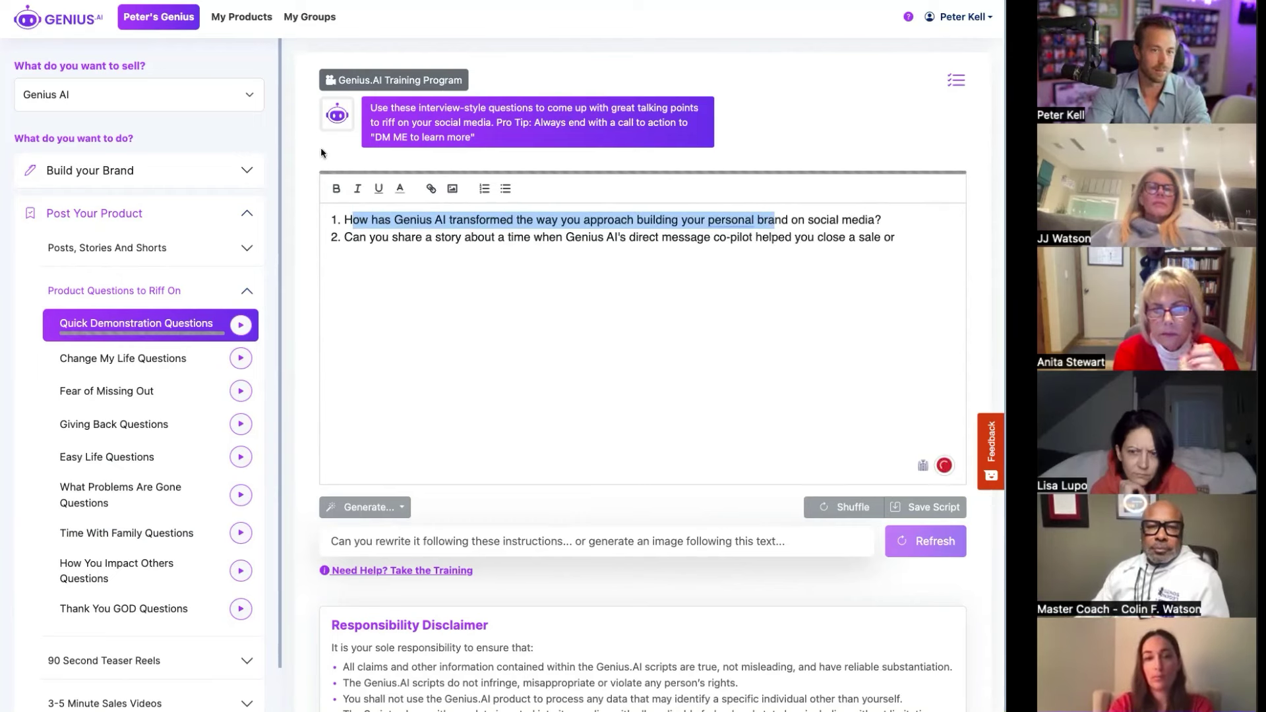
pyautogui.click(215, 177)
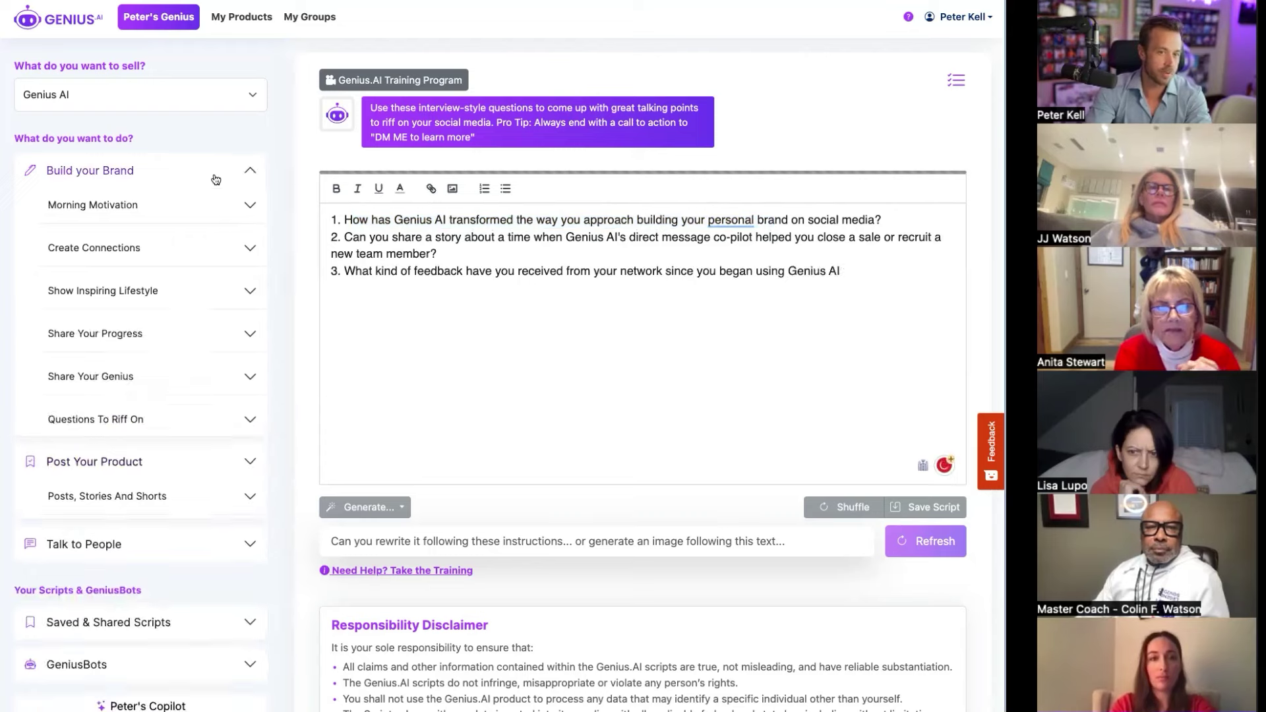
pyautogui.click(231, 209)
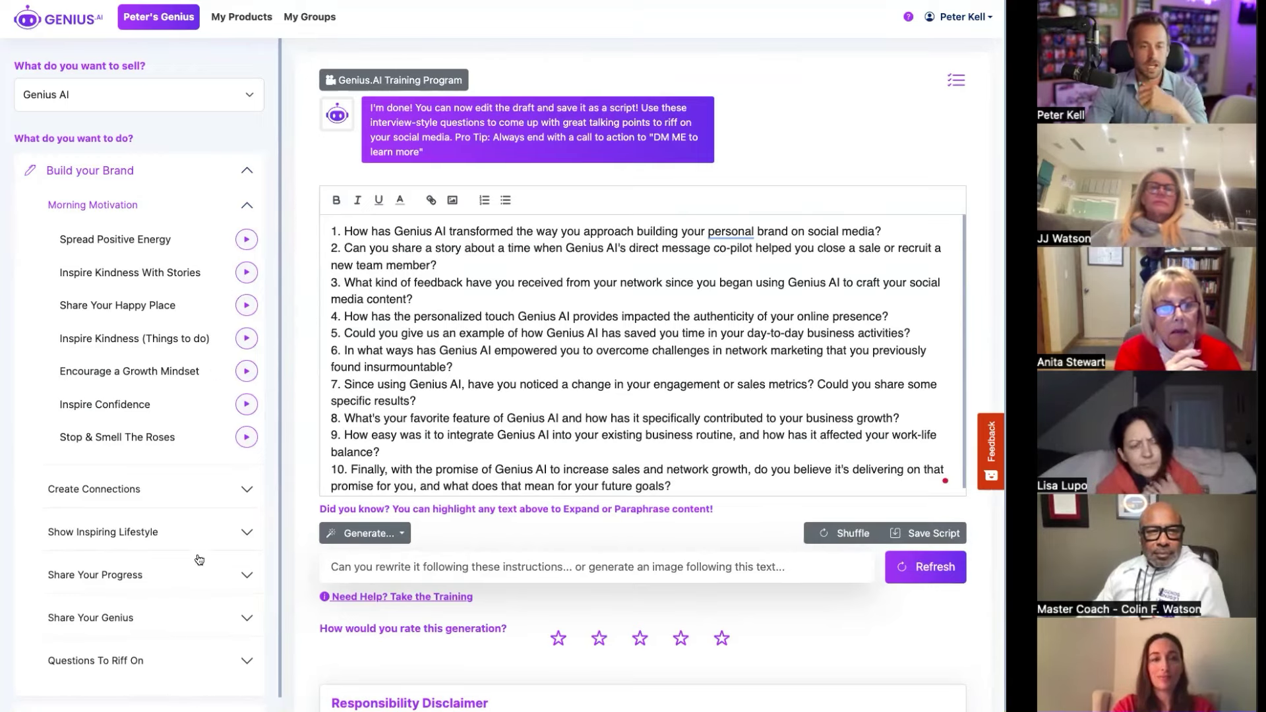
# Step: Generate Change My Life Questions for Genius AI, then show the Posts, Stories And Shorts ideas
pyautogui.click(245, 171)
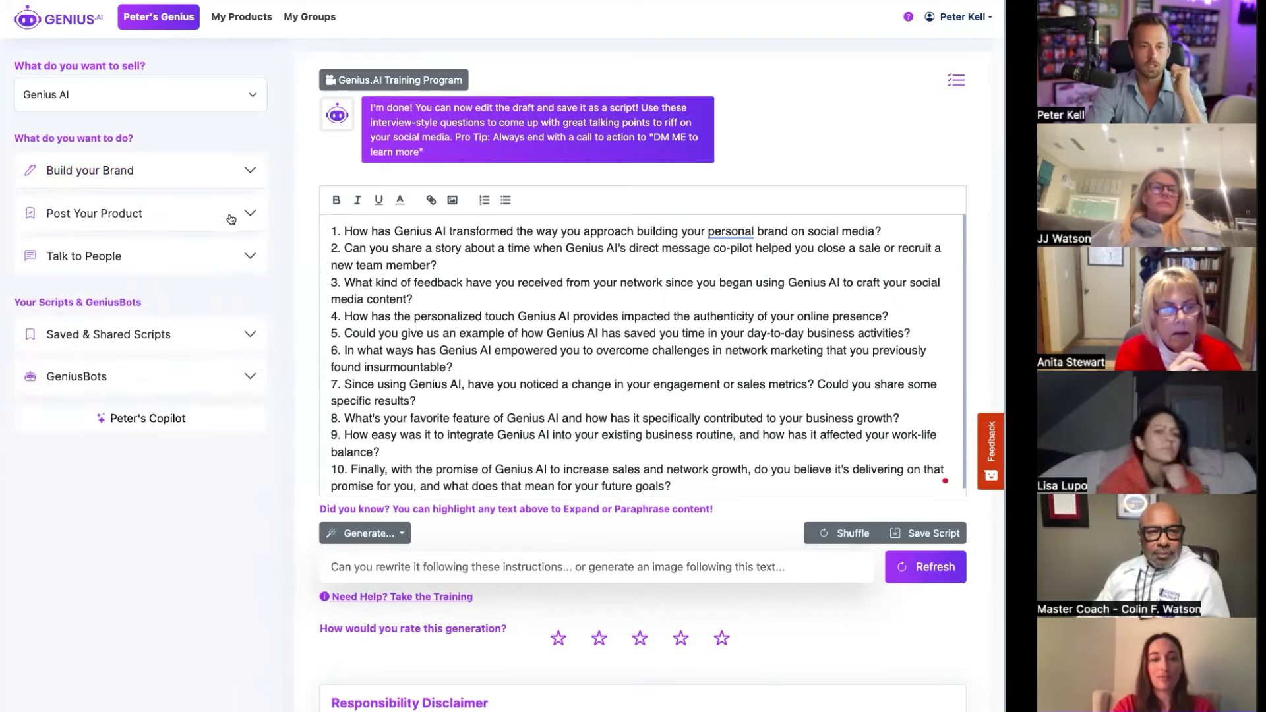
pyautogui.click(241, 214)
pyautogui.click(245, 360)
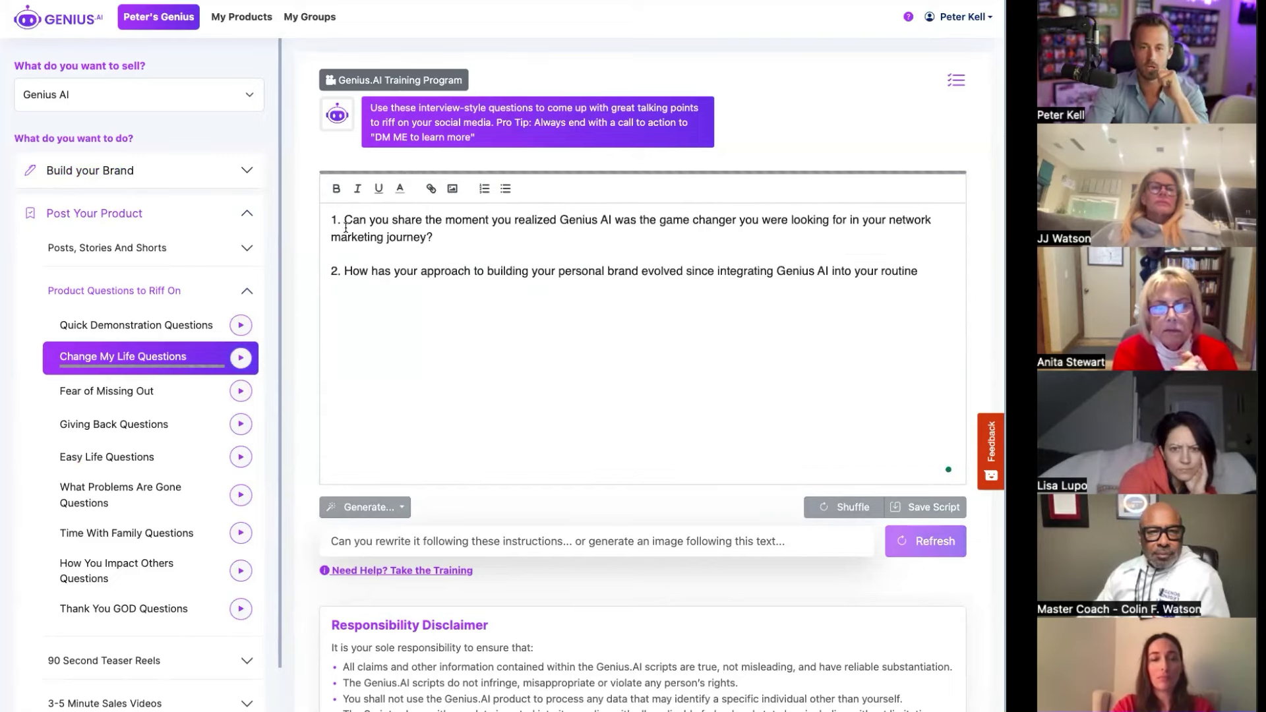
pyautogui.moveTo(331, 219); pyautogui.dragTo(487, 248)
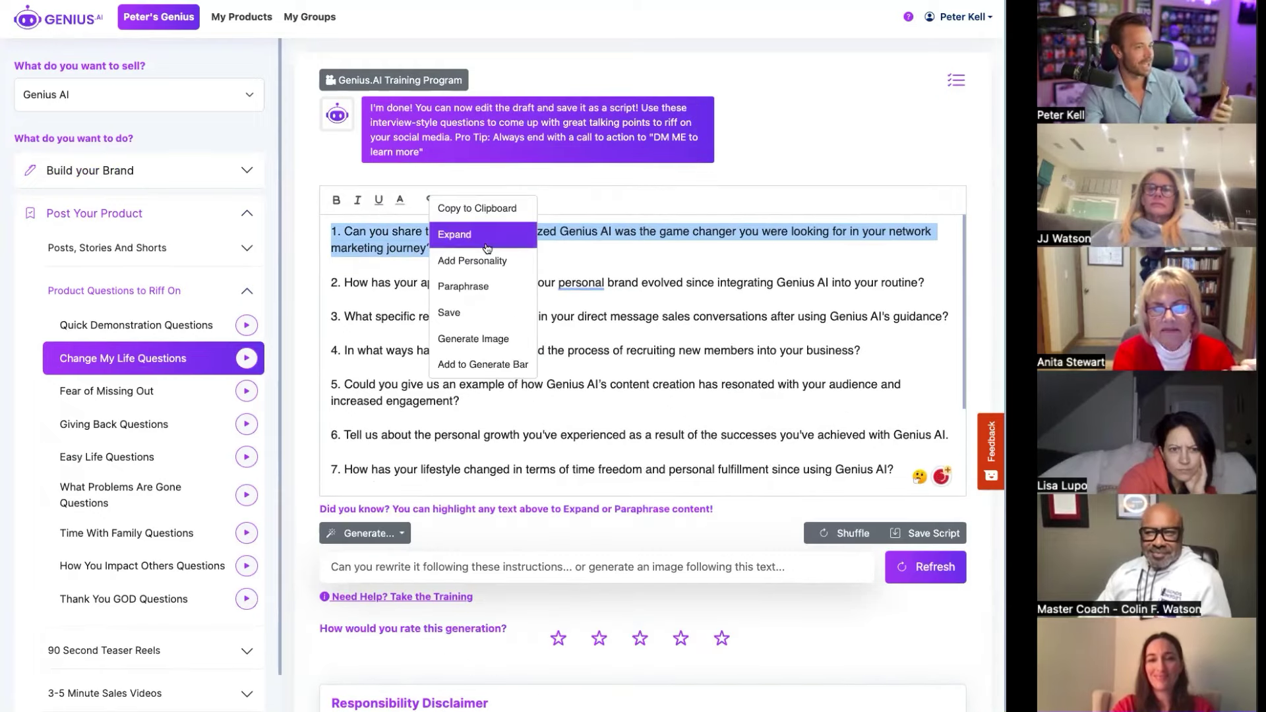
pyautogui.click(304, 136)
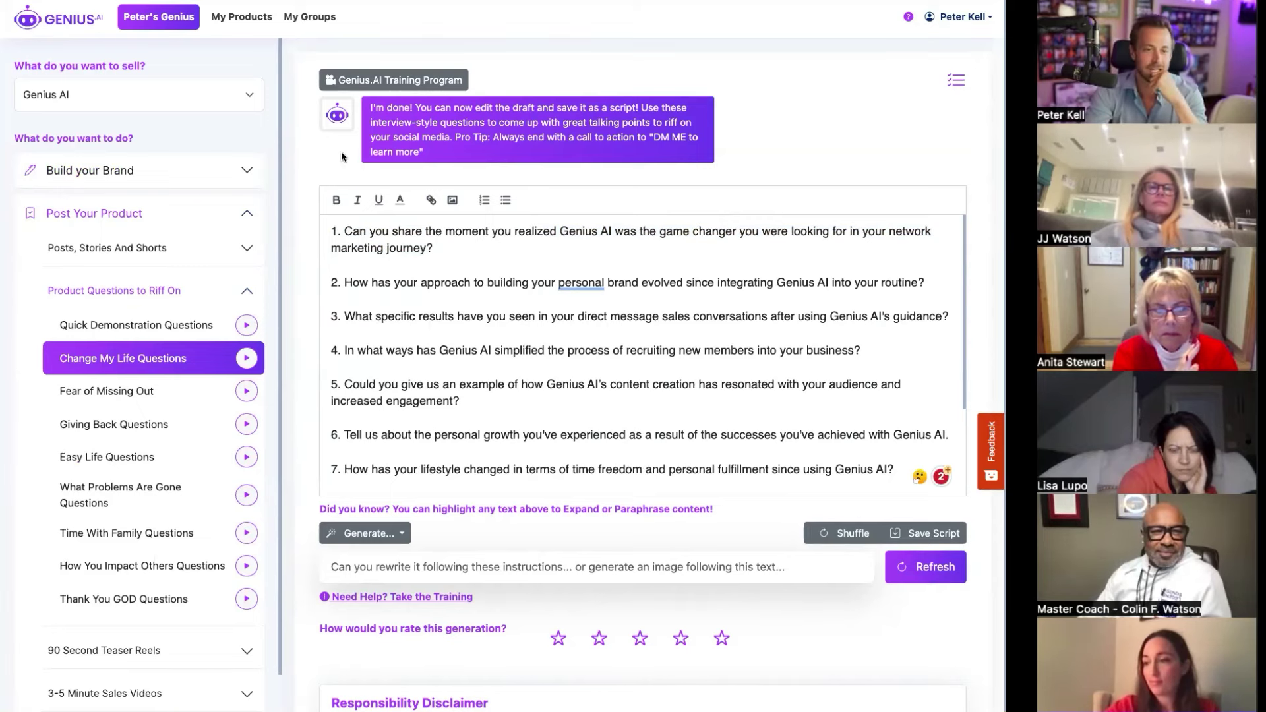
pyautogui.click(254, 285)
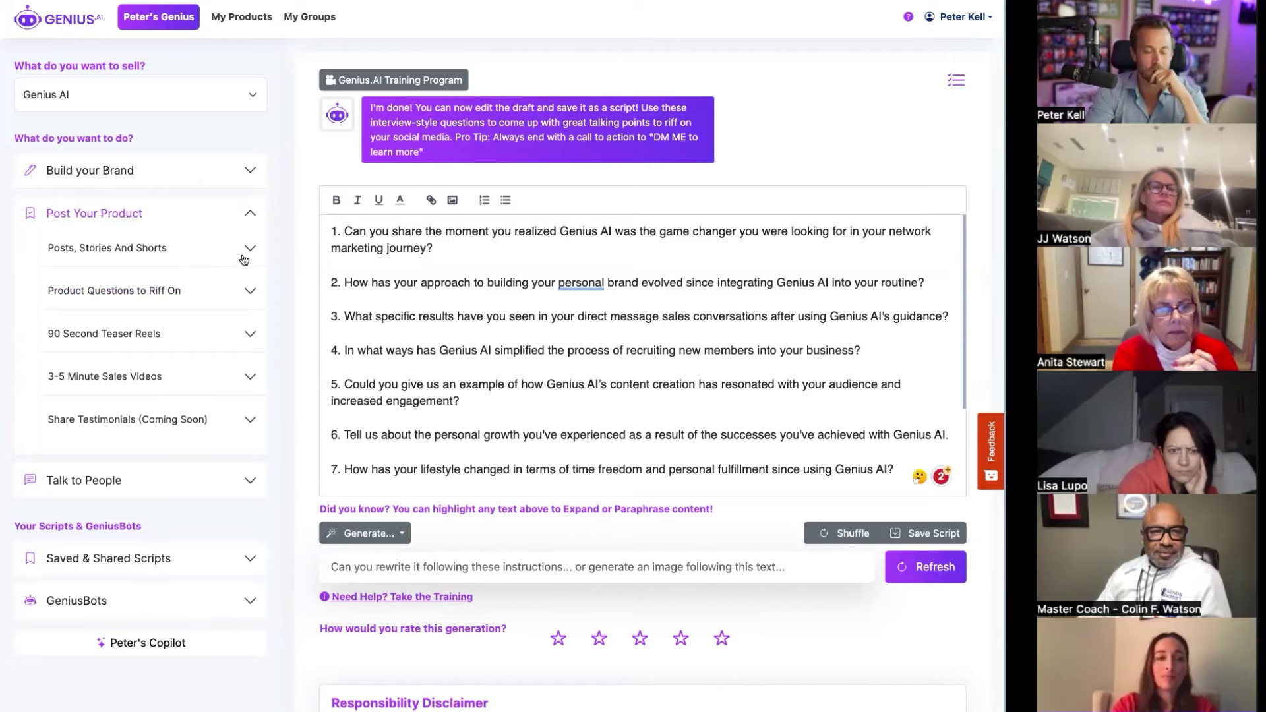
pyautogui.click(249, 250)
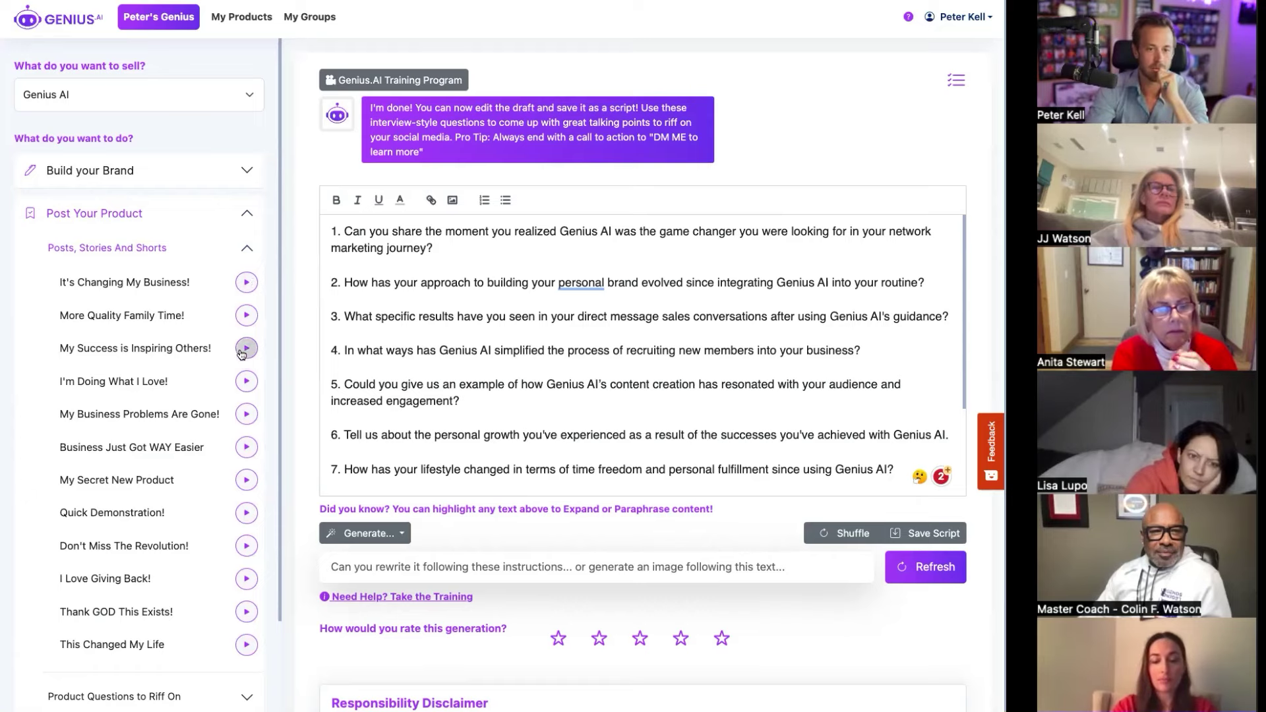
pyautogui.click(246, 282)
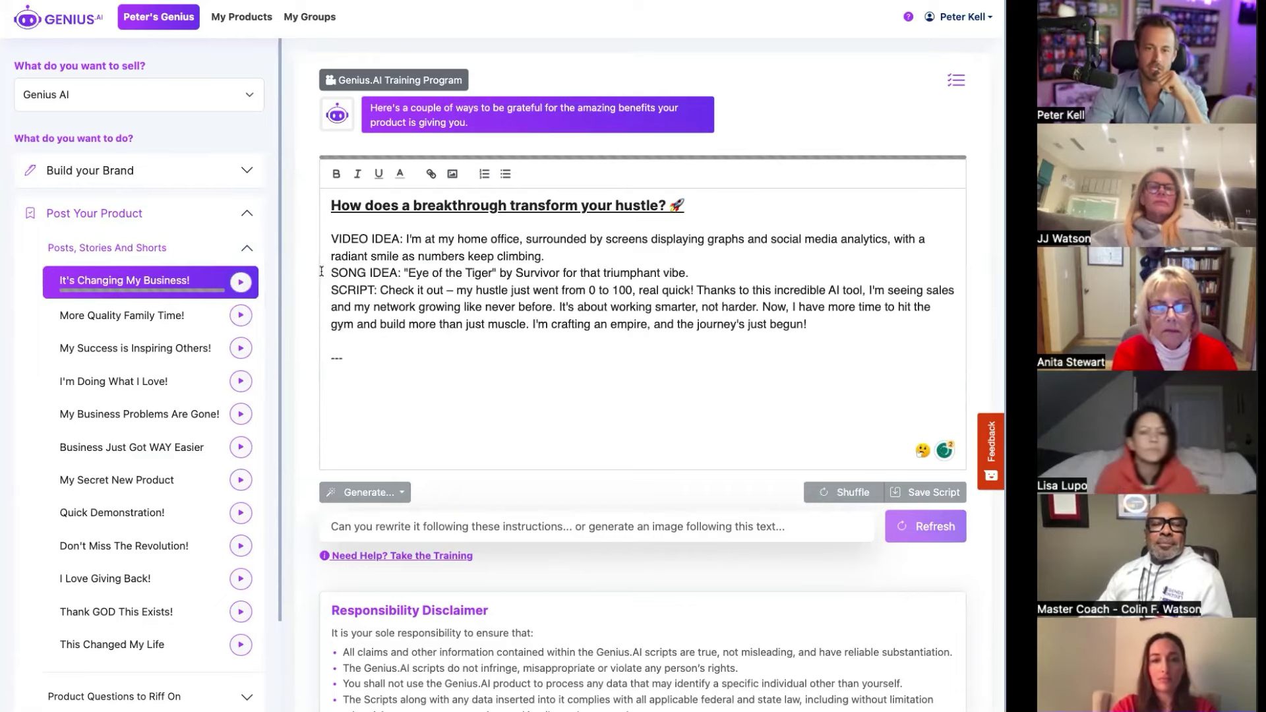
pyautogui.moveTo(335, 273); pyautogui.dragTo(725, 275)
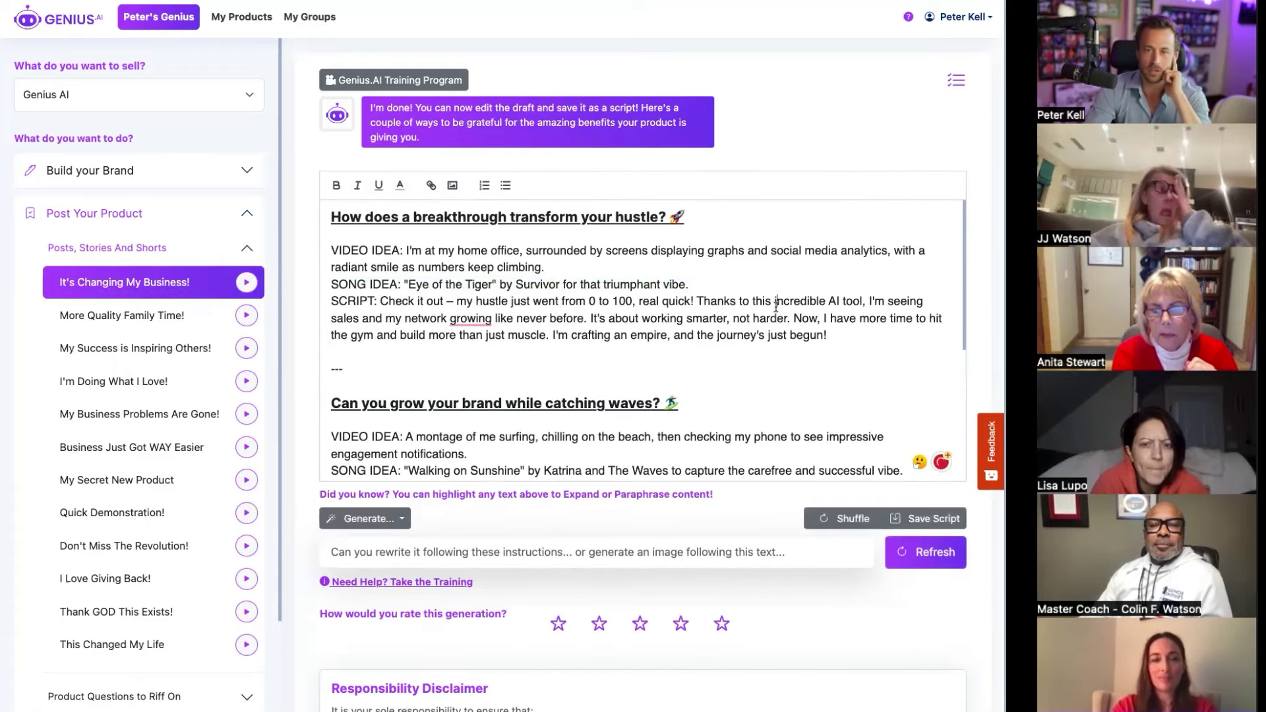
pyautogui.moveTo(404, 251); pyautogui.dragTo(532, 252)
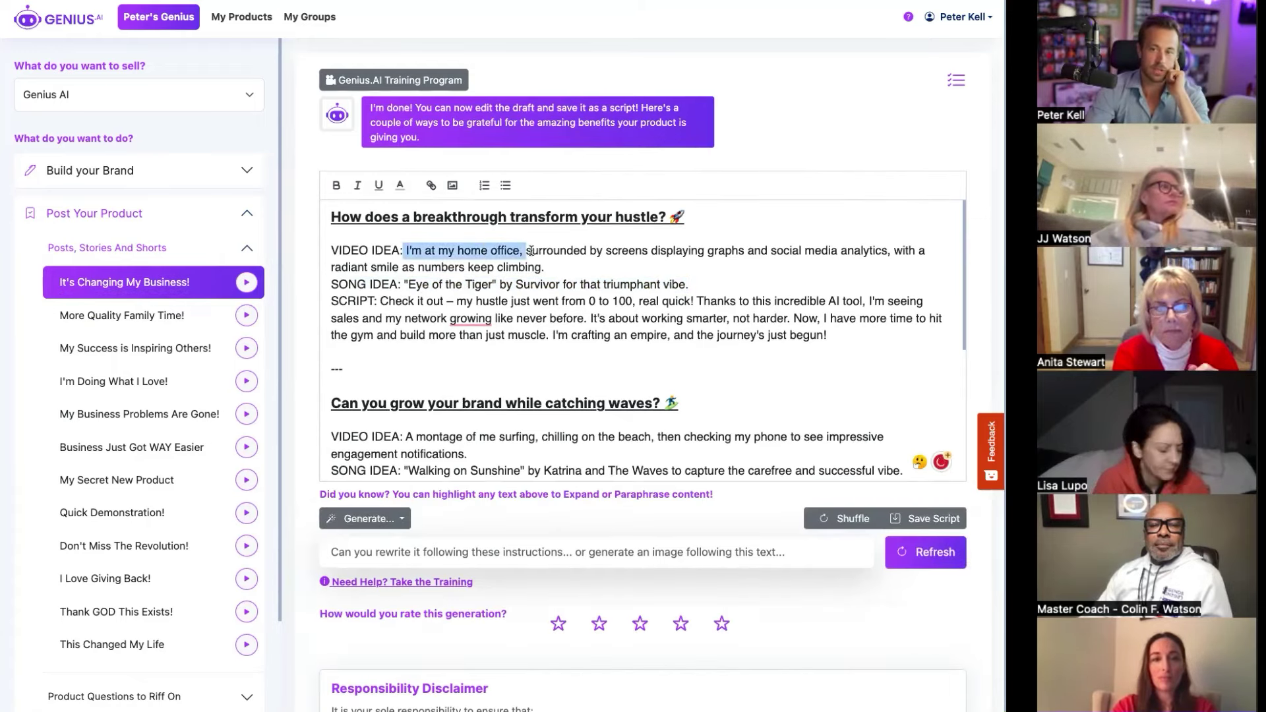
pyautogui.click(532, 251)
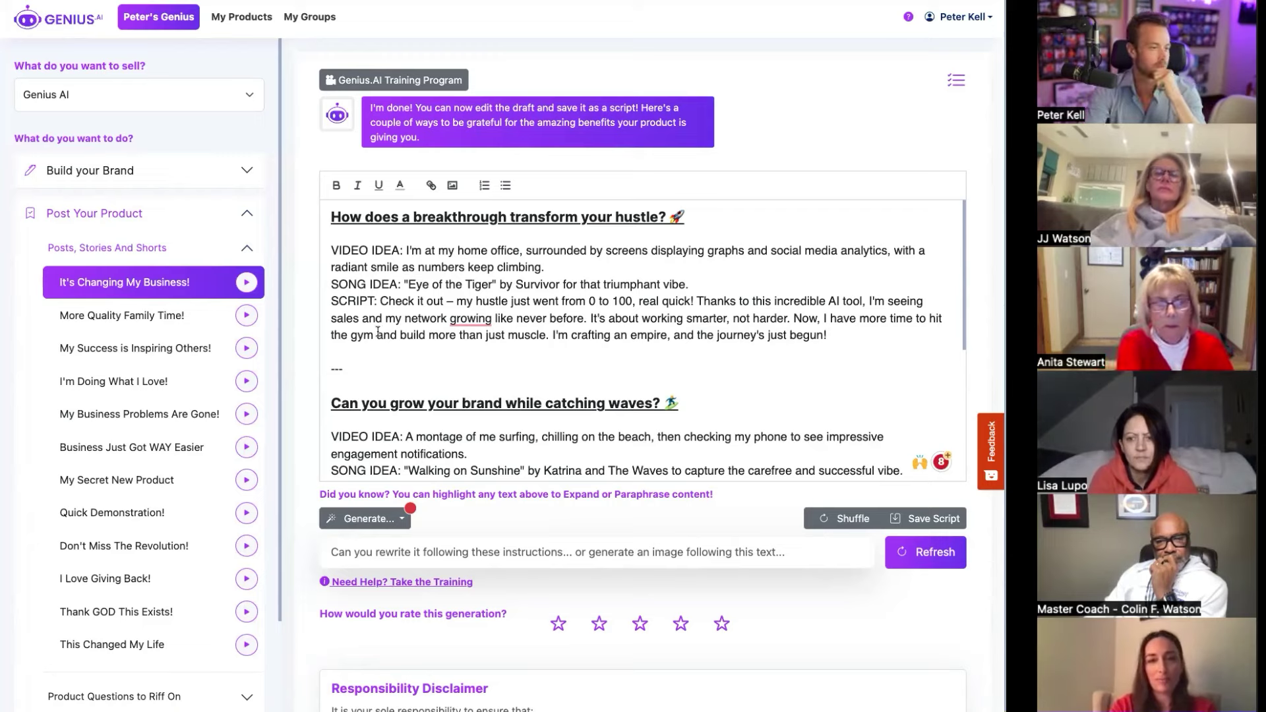
# Step: Collapse Posts, Stories And Shorts and Post Your Product, and expand Share Testimonials
pyautogui.click(228, 246)
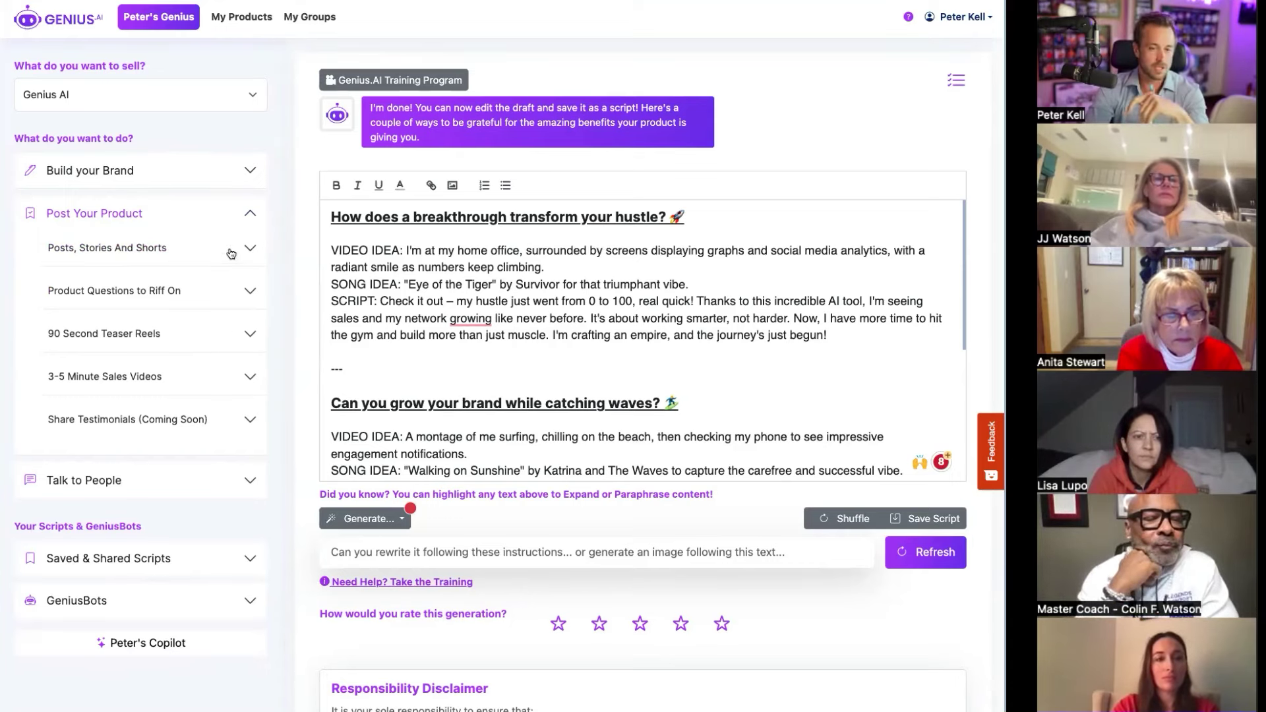
pyautogui.click(251, 421)
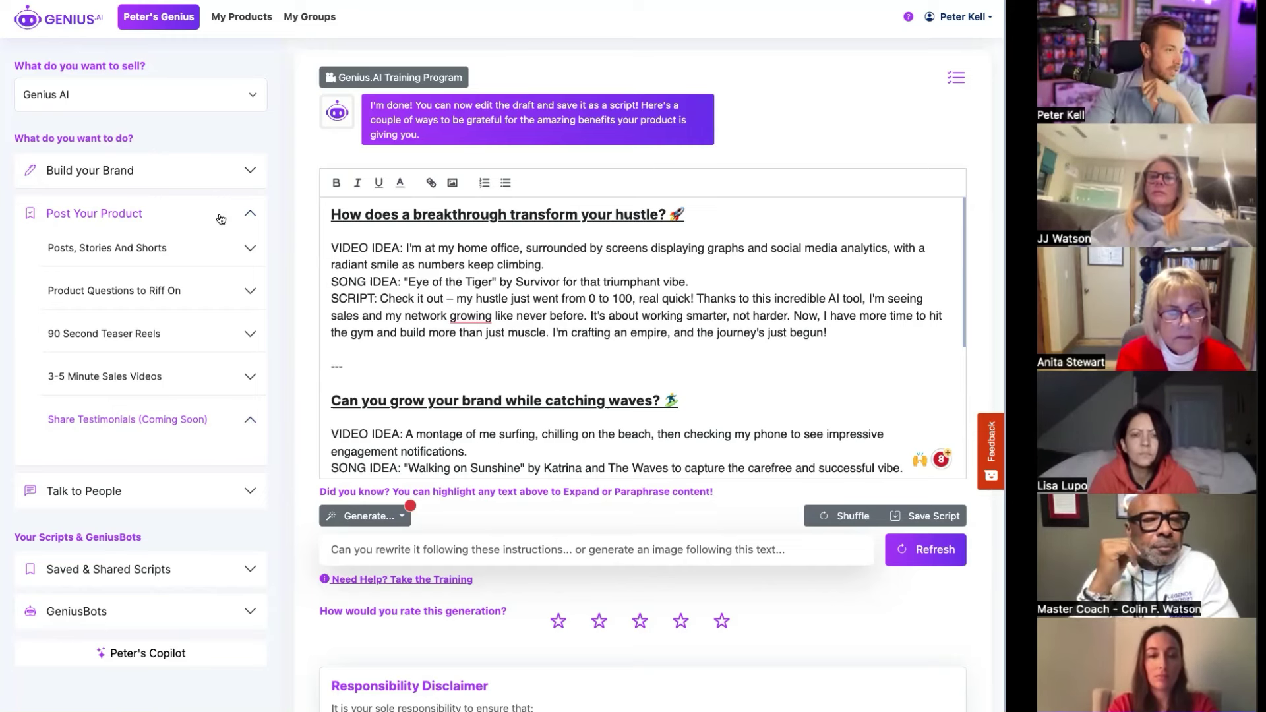
pyautogui.click(244, 213)
# Step: Generate the Share The Opportunity Leading with Genius.AI script under Enrollment Conversations
pyautogui.click(245, 257)
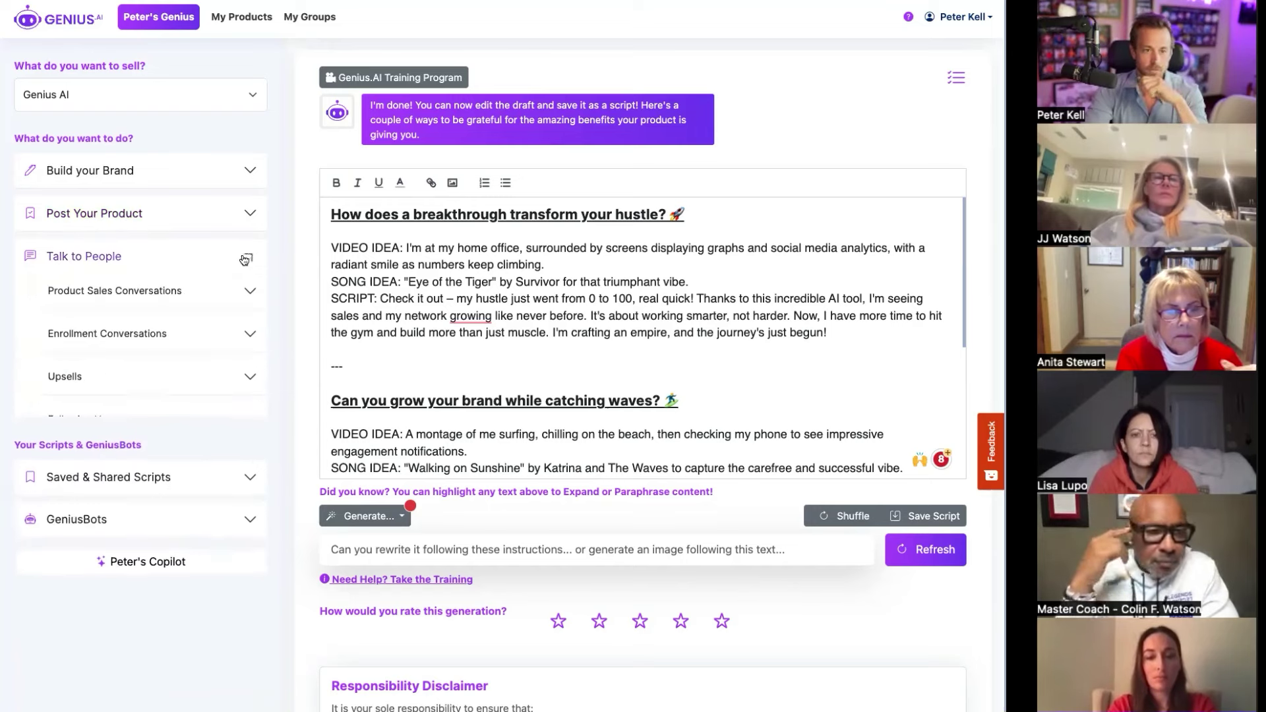
pyautogui.click(237, 289)
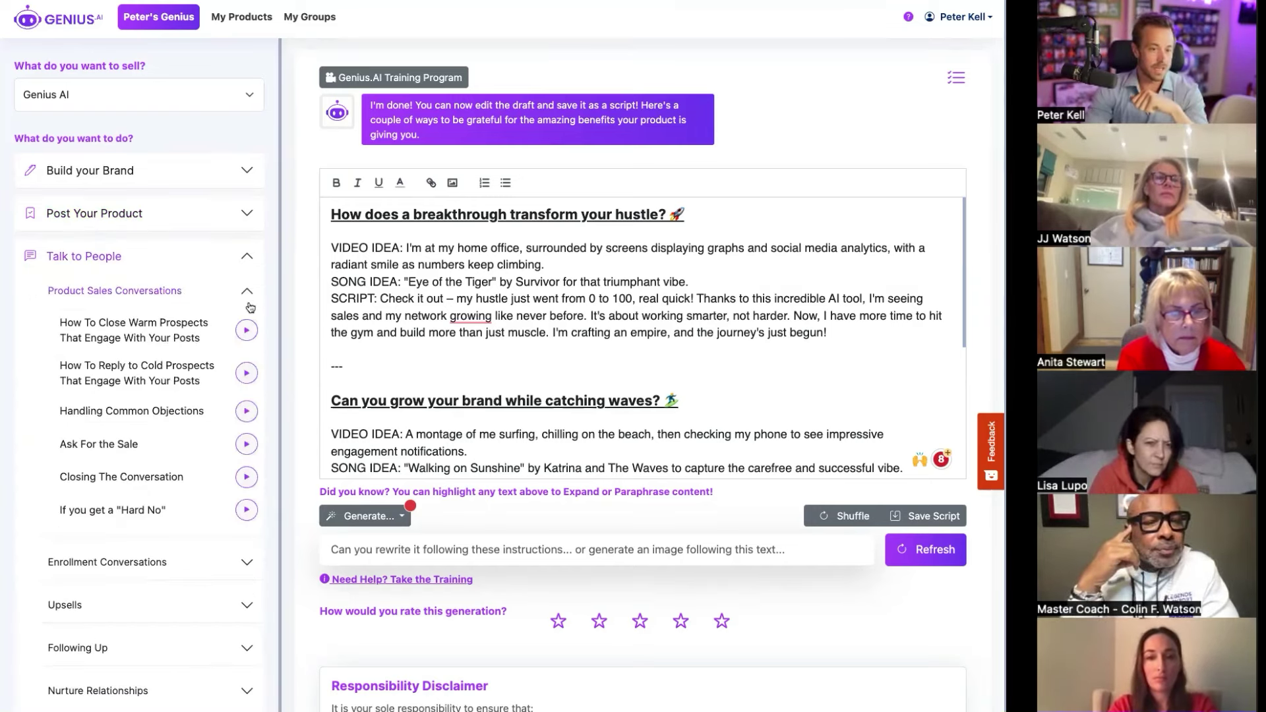
pyautogui.click(247, 565)
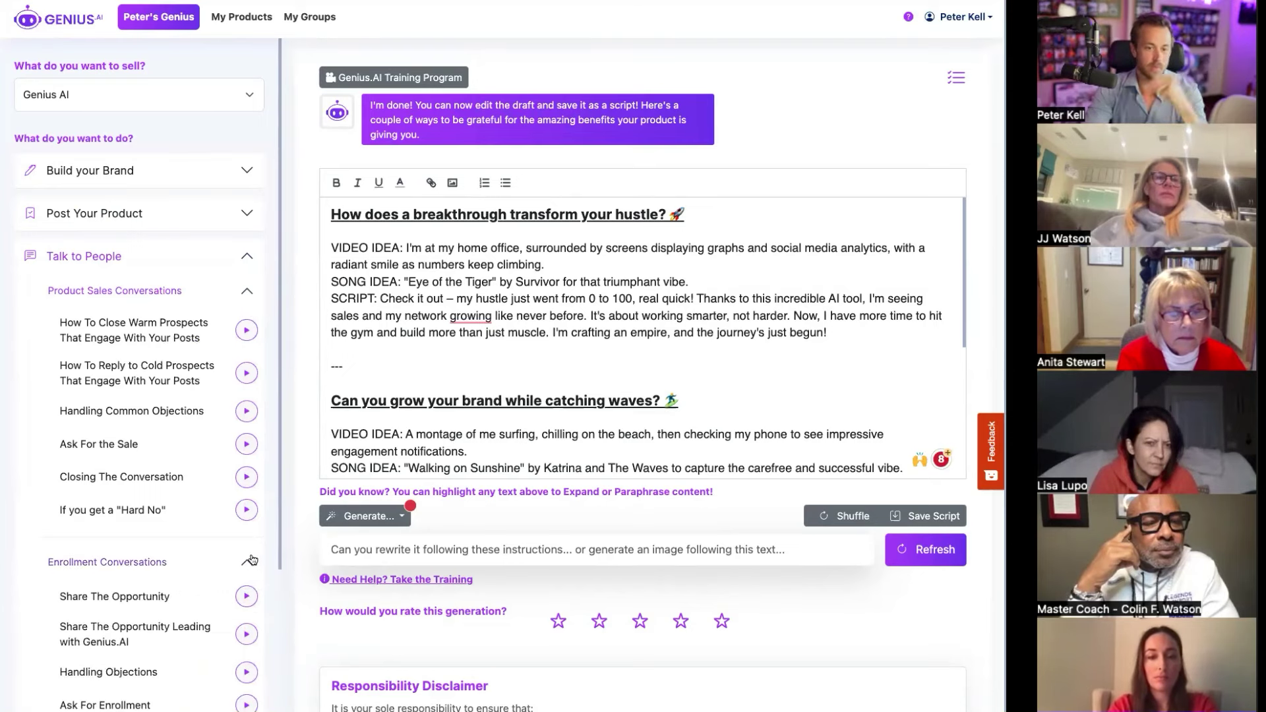
pyautogui.scroll(-1, 246, 567)
pyautogui.click(246, 554)
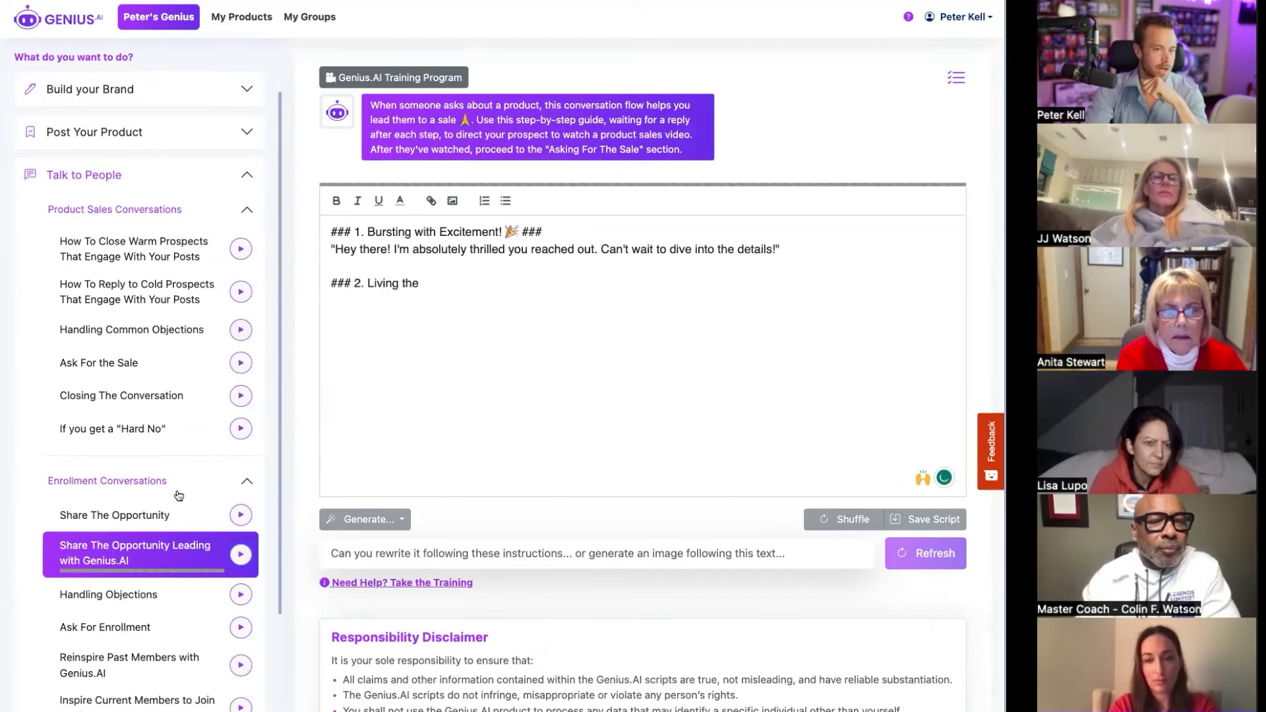
pyautogui.moveTo(212, 330); pyautogui.dragTo(60, 330)
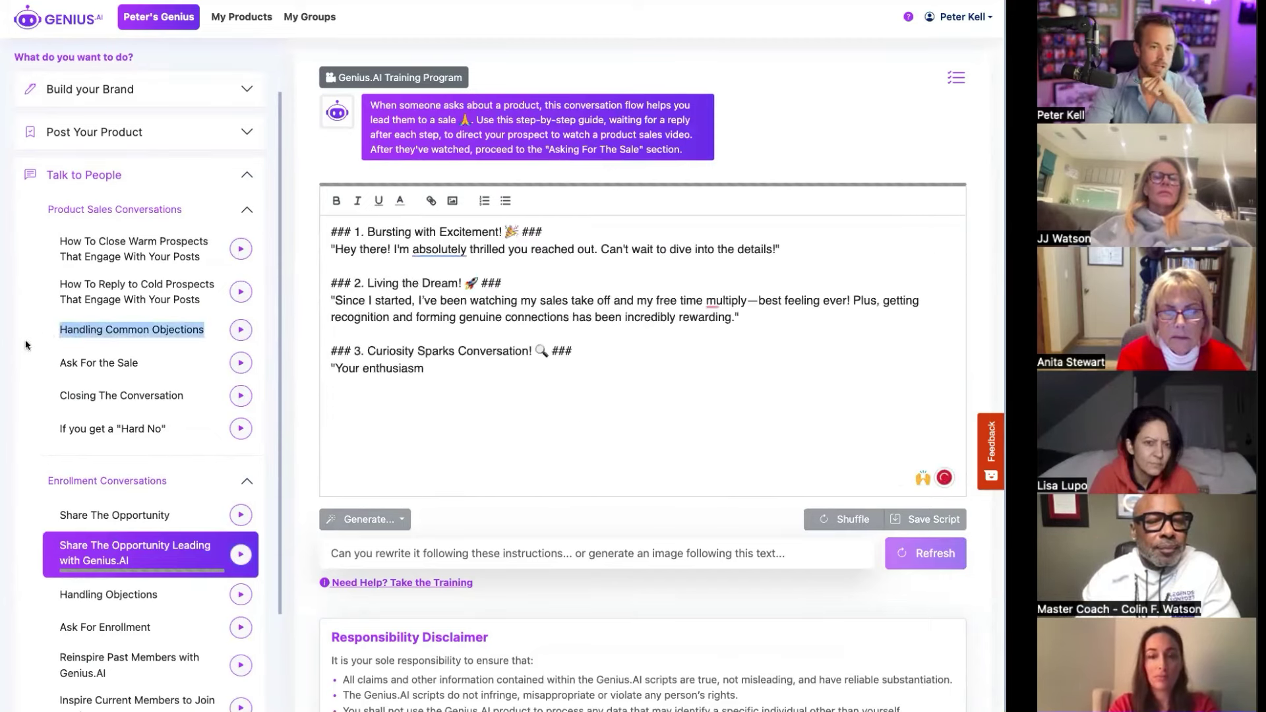
pyautogui.tripleClick(184, 370)
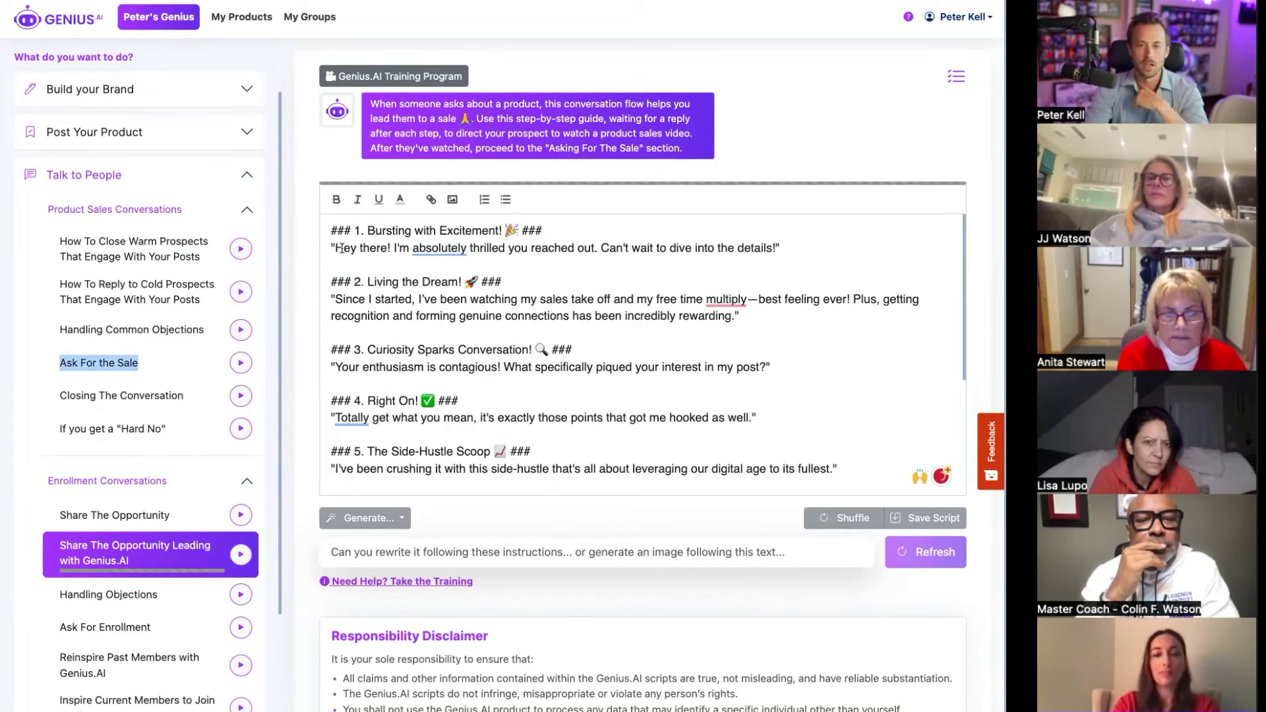
# Step: Highlight script lines to reveal the Expand/Paraphrase rewrite options, dismissing them unchanged
pyautogui.moveTo(341, 249); pyautogui.dragTo(566, 246)
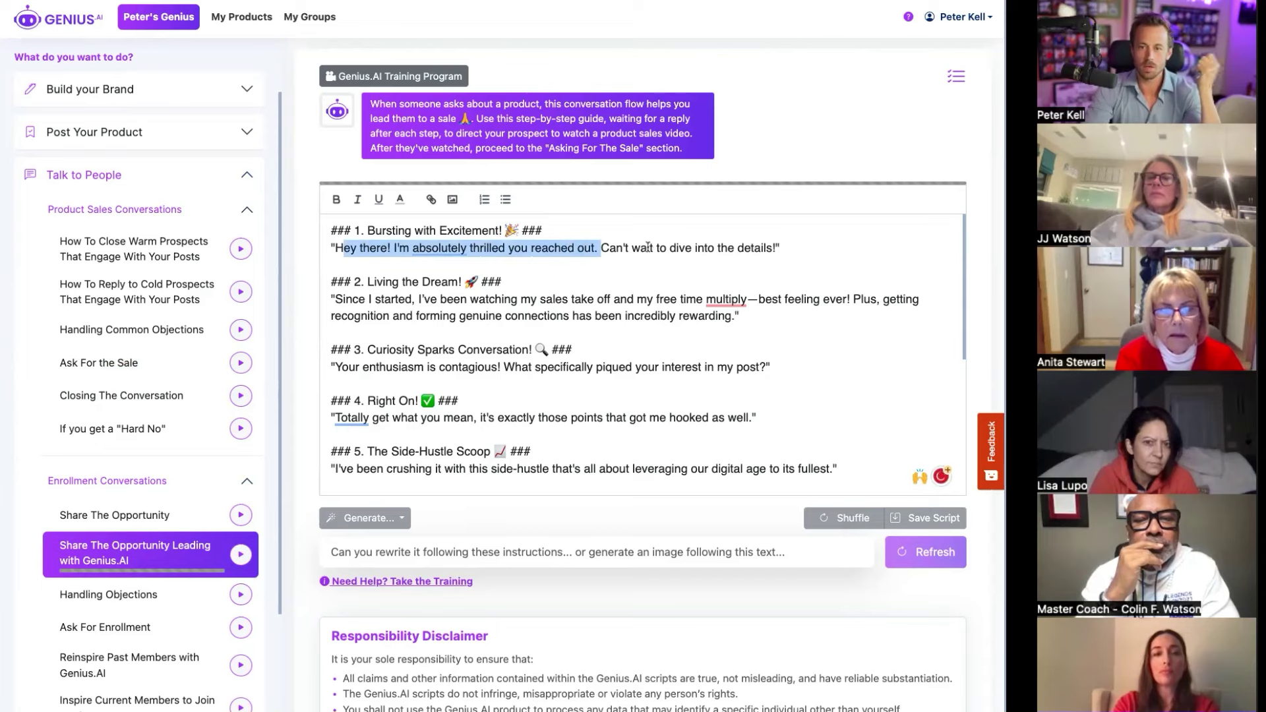
pyautogui.moveTo(317, 299); pyautogui.dragTo(774, 315)
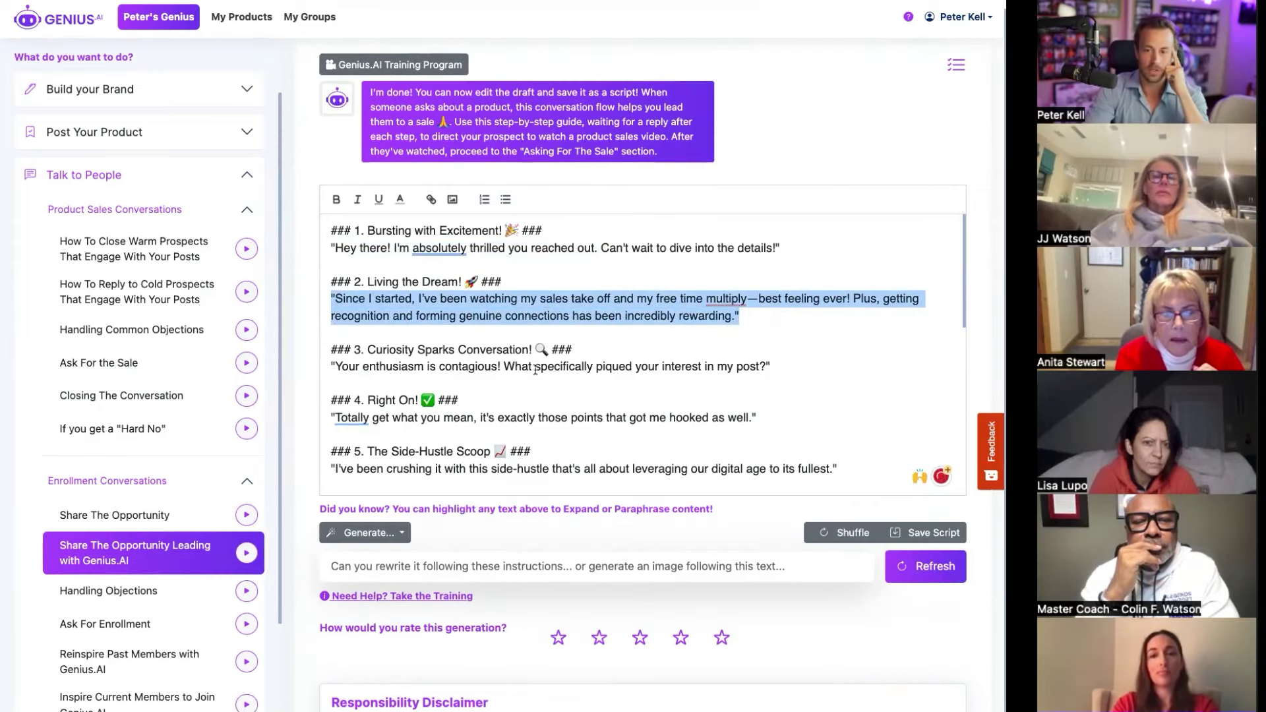
pyautogui.scroll(-4, 540, 384)
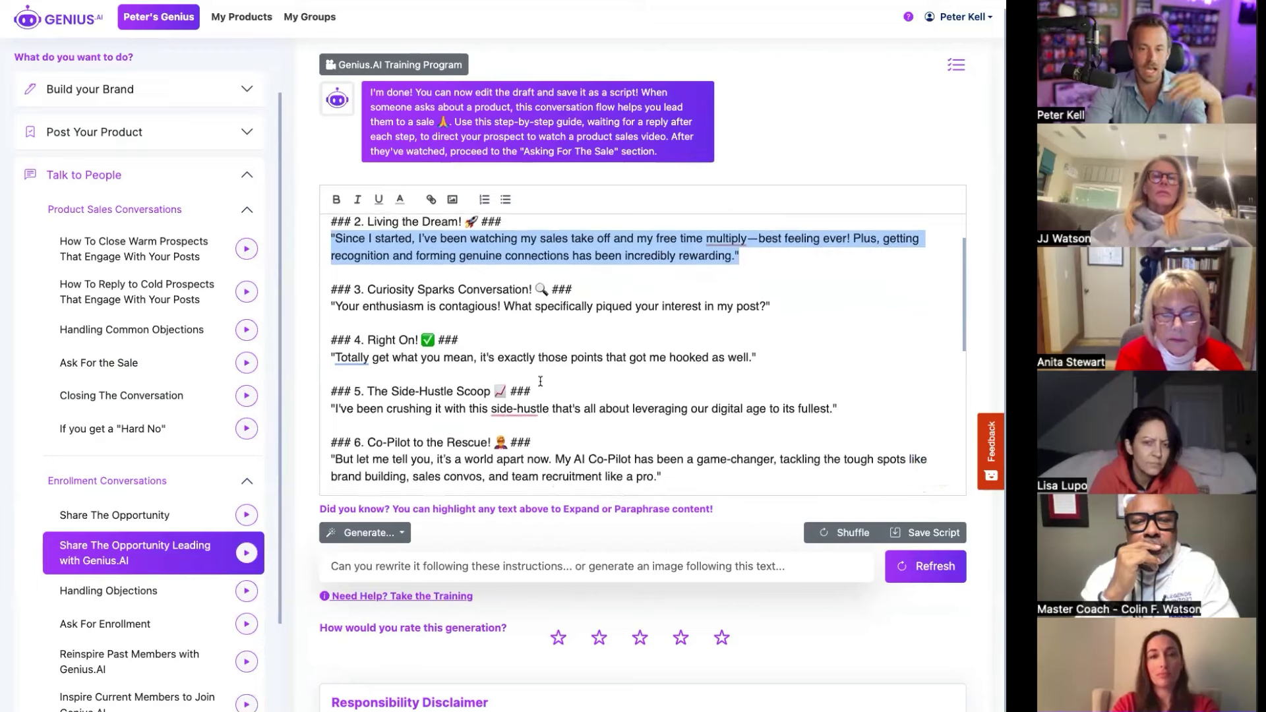
pyautogui.scroll(-2, 540, 381)
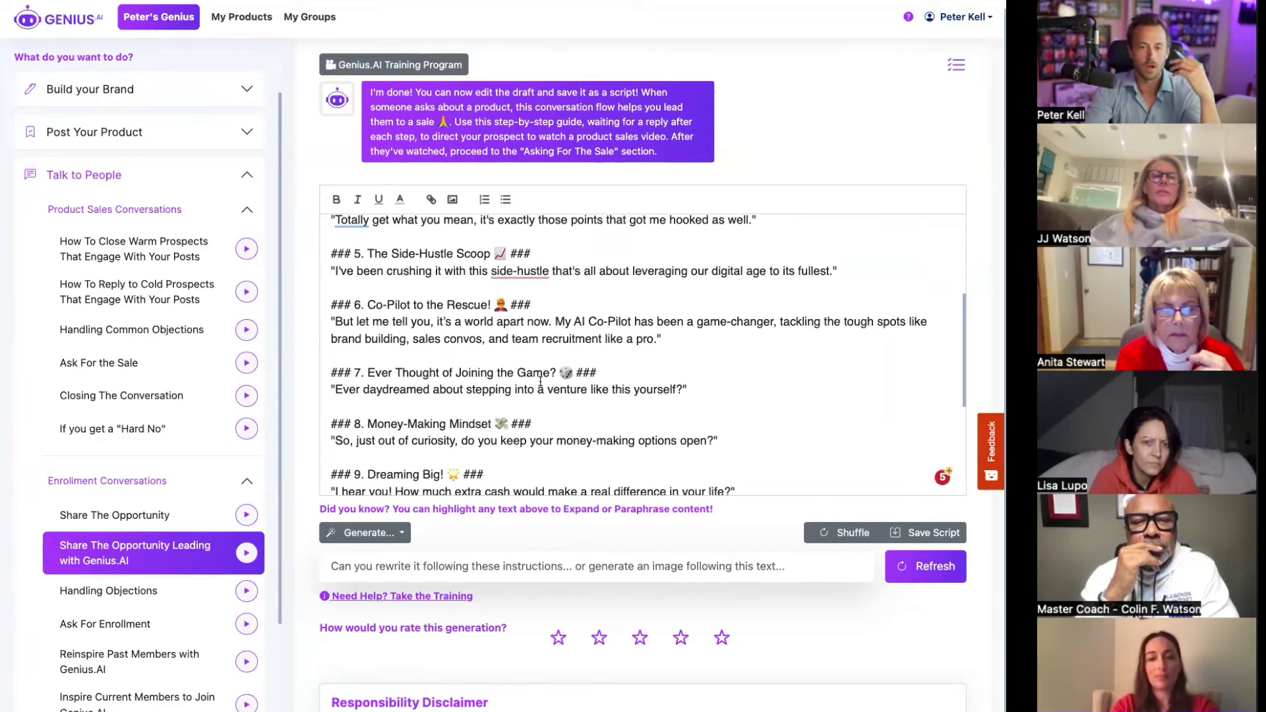
pyautogui.scroll(-2, 541, 380)
pyautogui.scroll(-5, 541, 380)
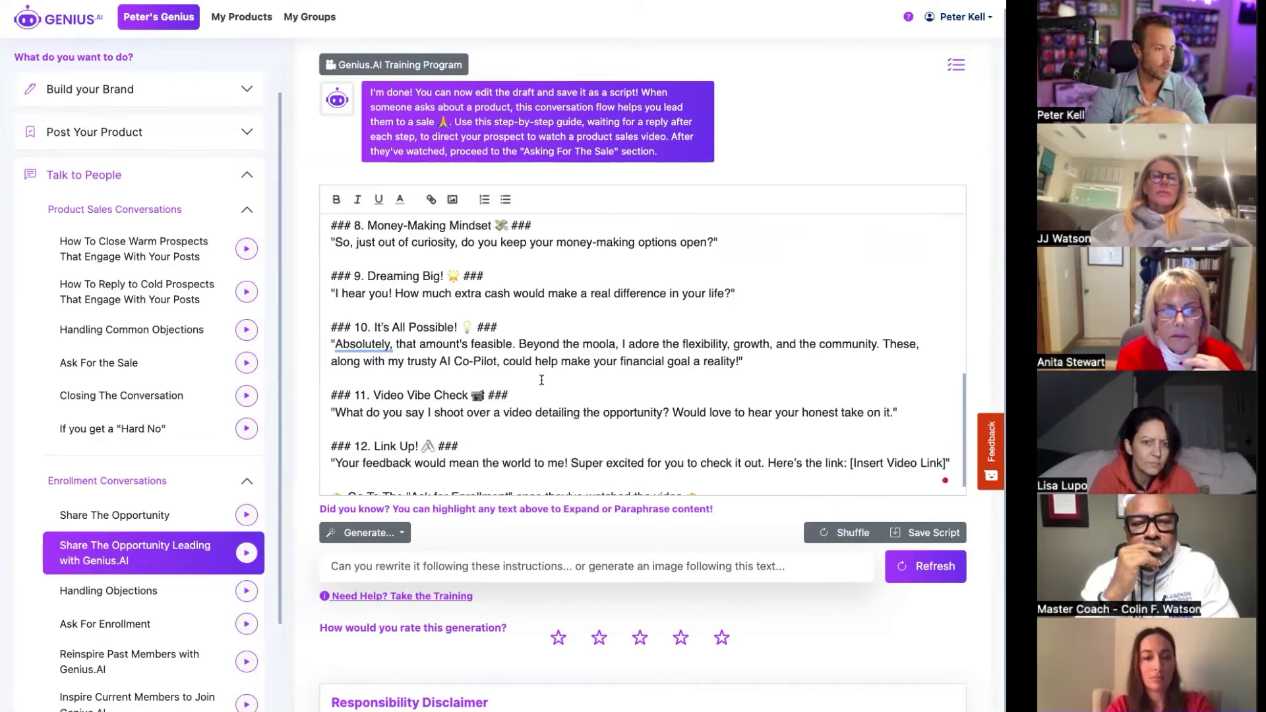
pyautogui.scroll(-1, 541, 380)
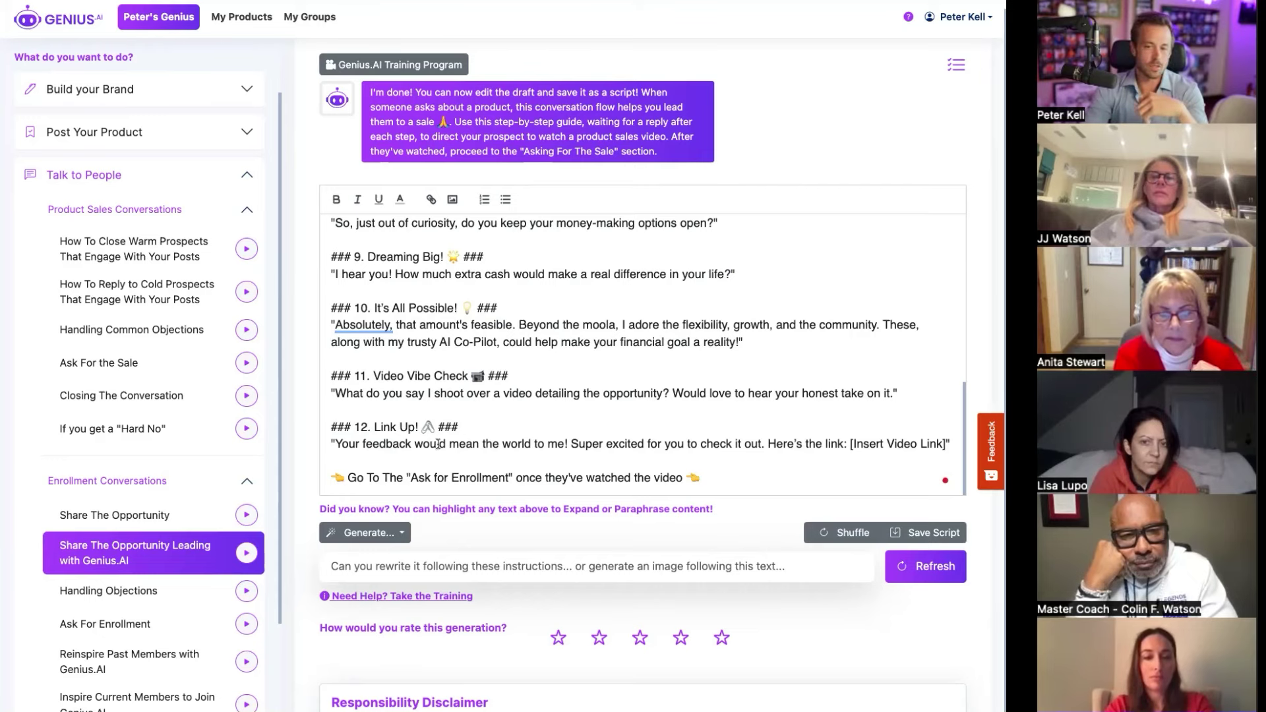
pyautogui.moveTo(435, 444); pyautogui.dragTo(960, 441)
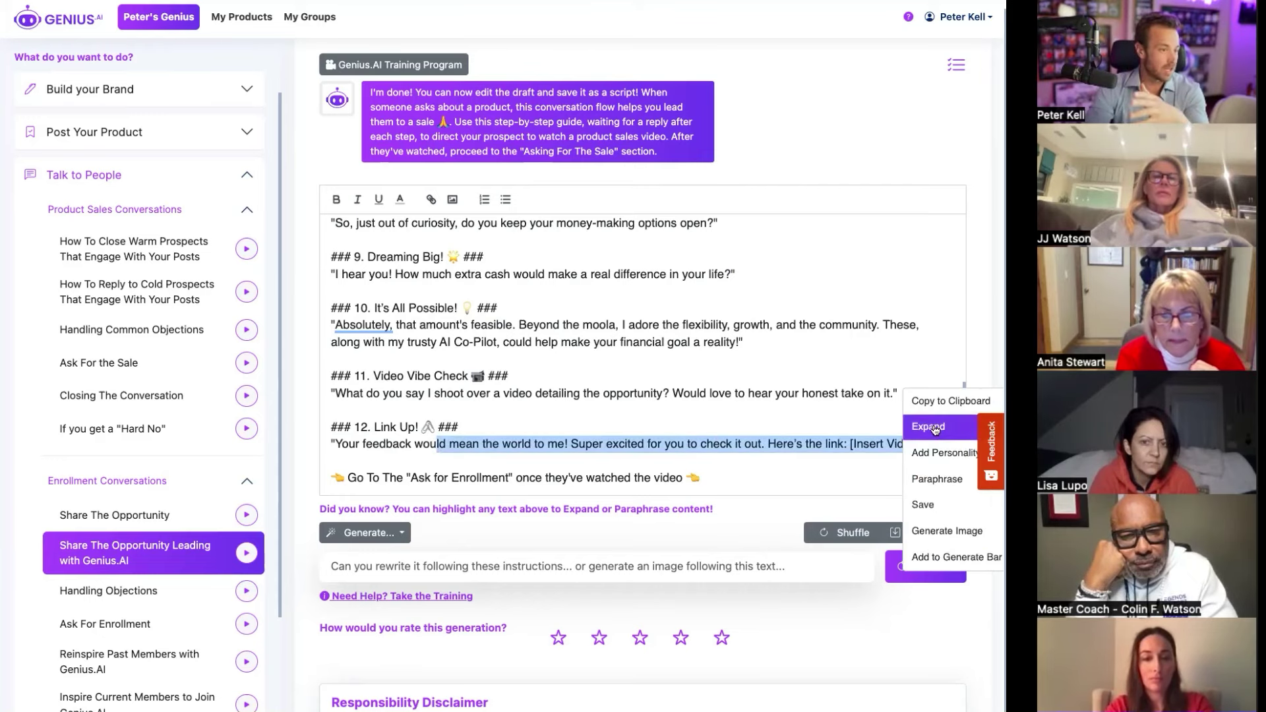
pyautogui.click(978, 298)
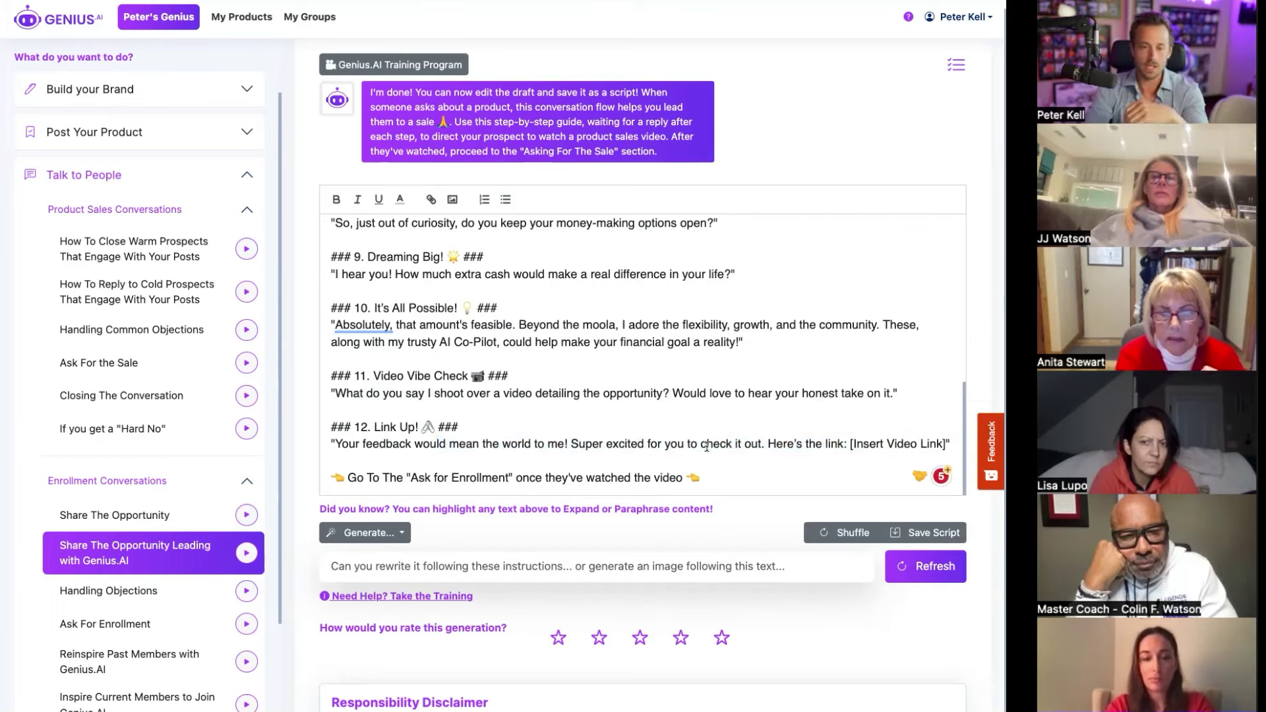
pyautogui.moveTo(719, 477); pyautogui.dragTo(326, 479)
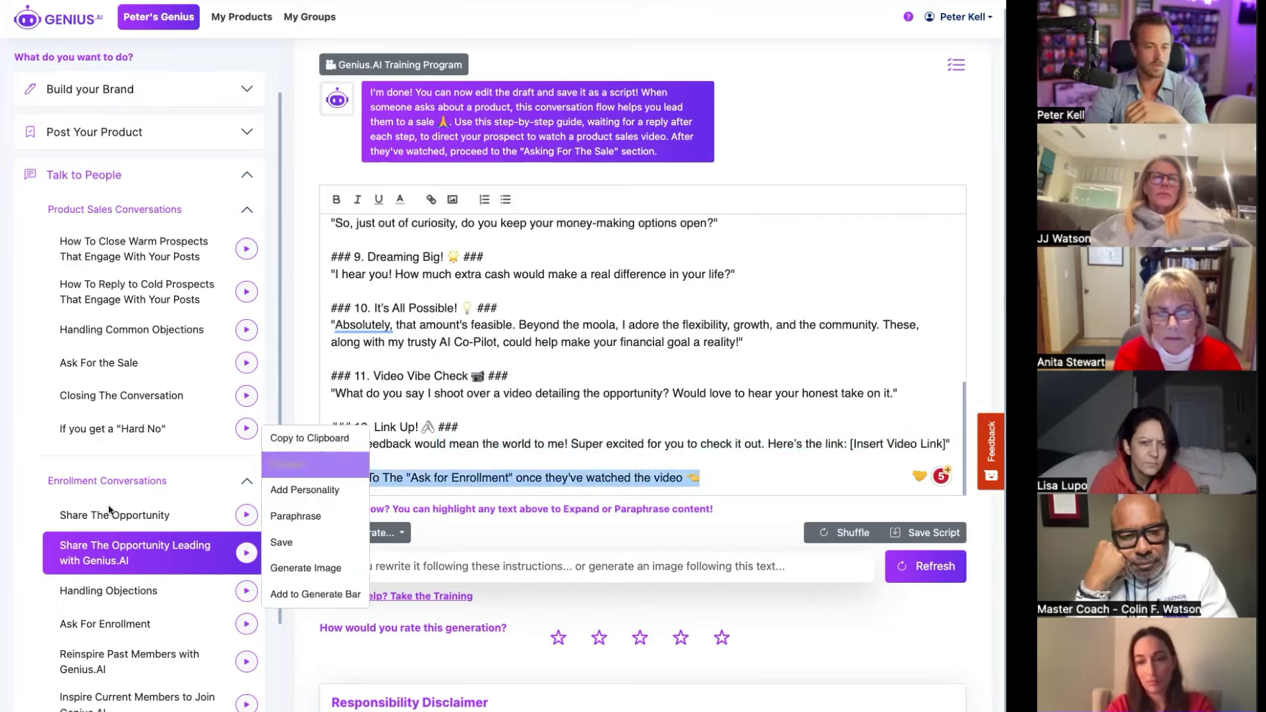
pyautogui.click(33, 516)
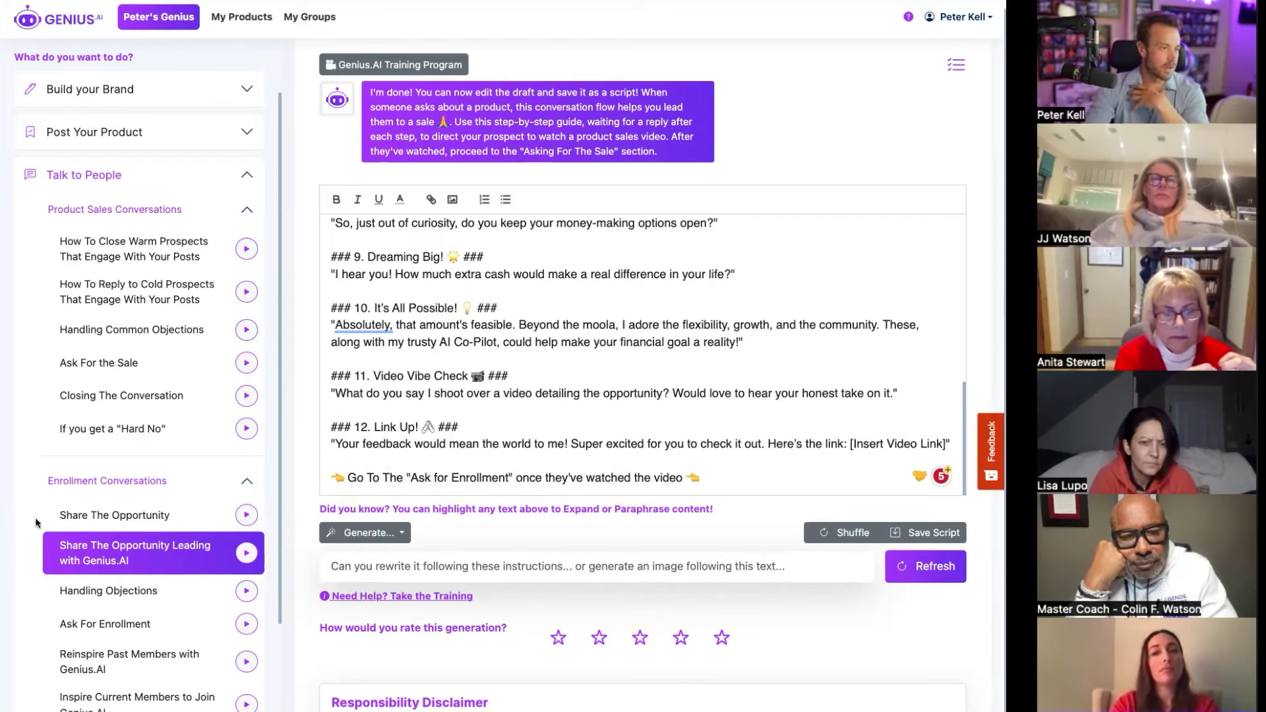
# Step: Generate the Ask For Enrollment script and review it, highlighting a REMINDER paragraph
pyautogui.click(244, 625)
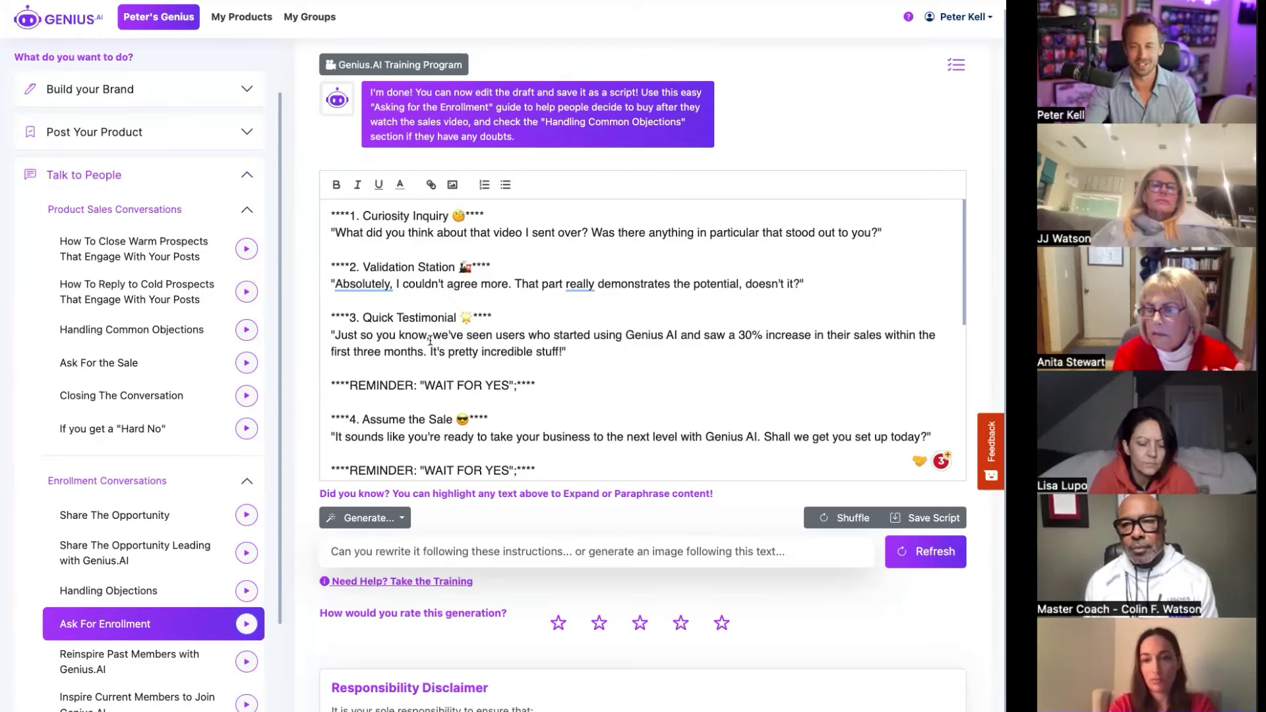
pyautogui.scroll(-5, 594, 357)
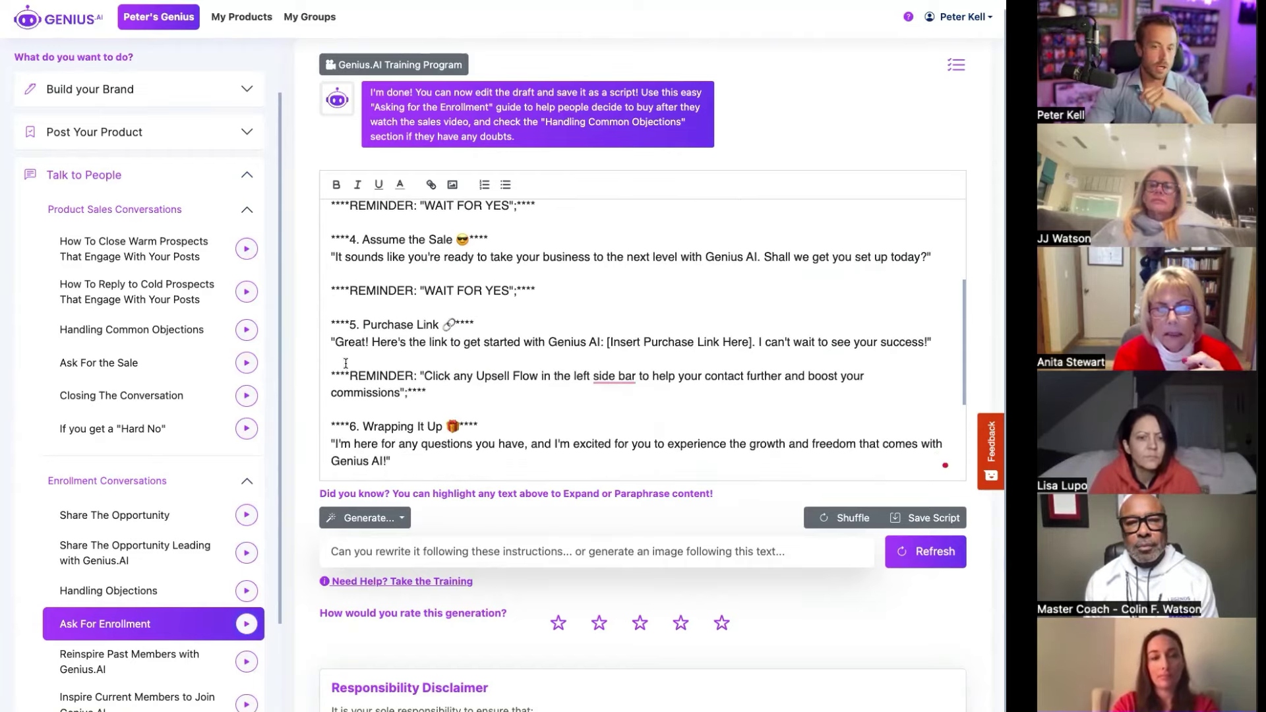
pyautogui.moveTo(345, 364); pyautogui.dragTo(551, 409)
pyautogui.scroll(-1, 549, 401)
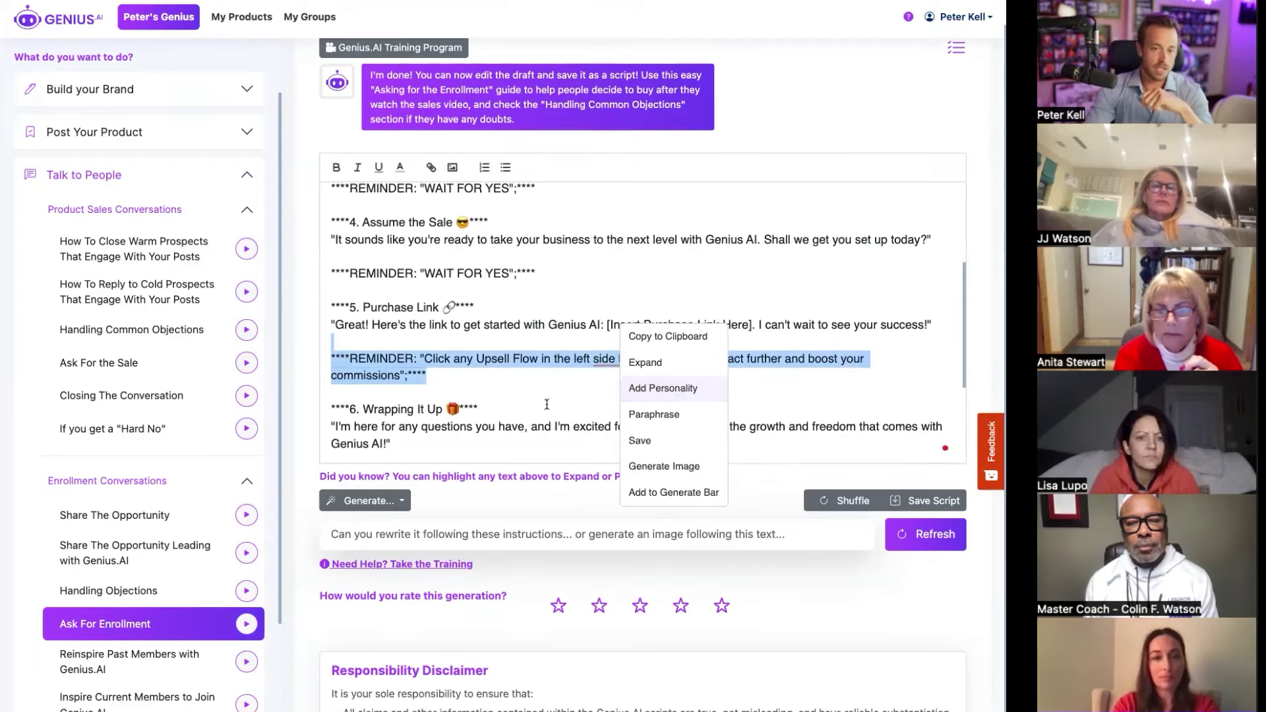
pyautogui.scroll(-4, 550, 402)
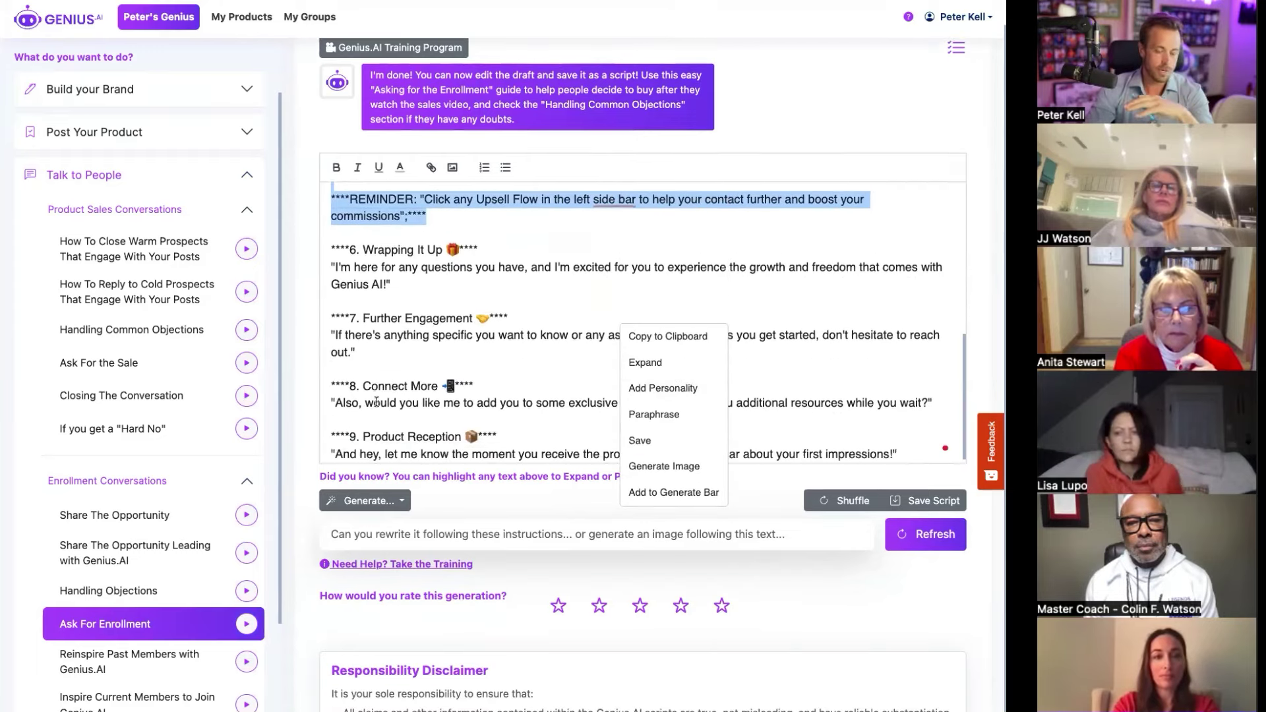
pyautogui.click(306, 430)
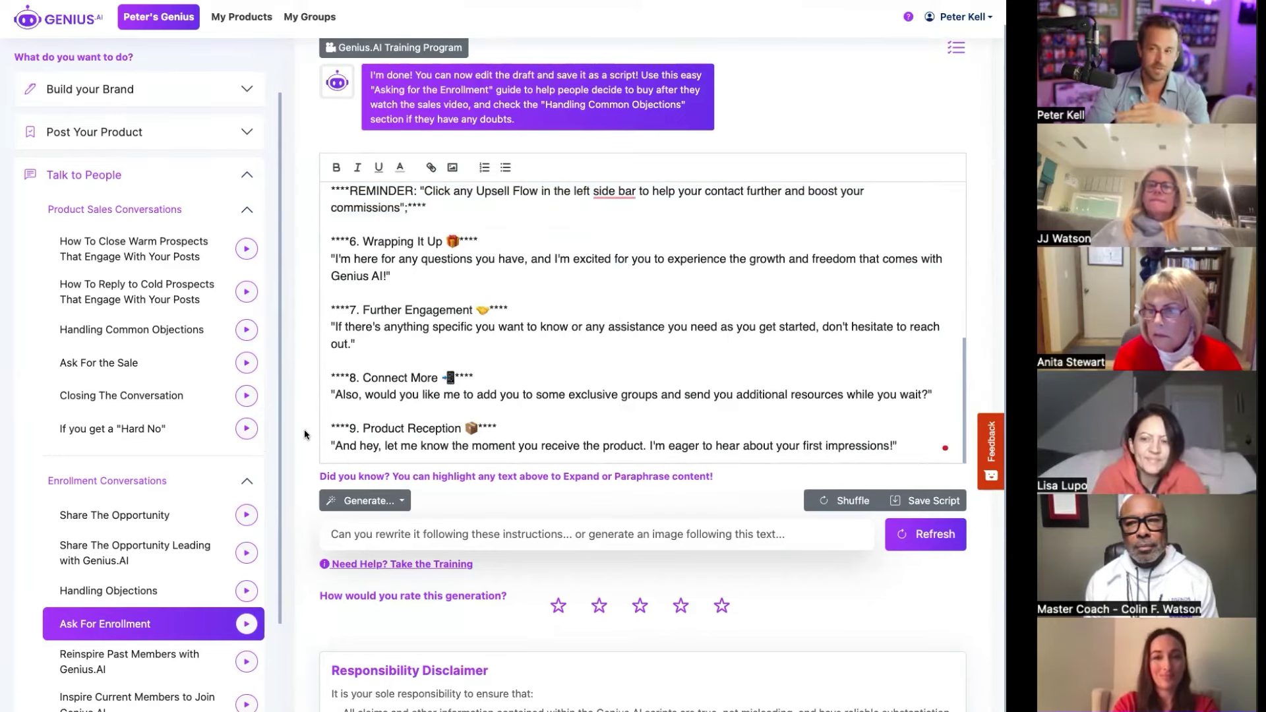
# Step: Collapse Talk to People and open Sales Bot from the GeniusBots section
pyautogui.click(248, 178)
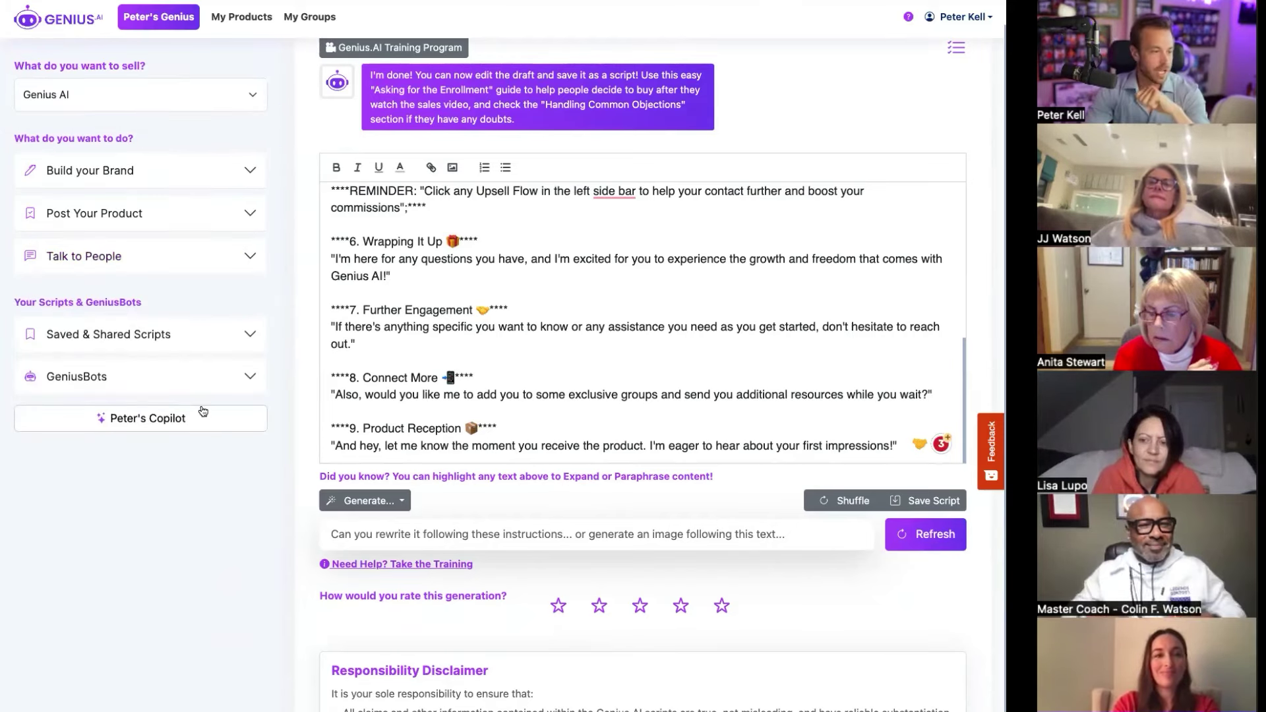
pyautogui.click(246, 377)
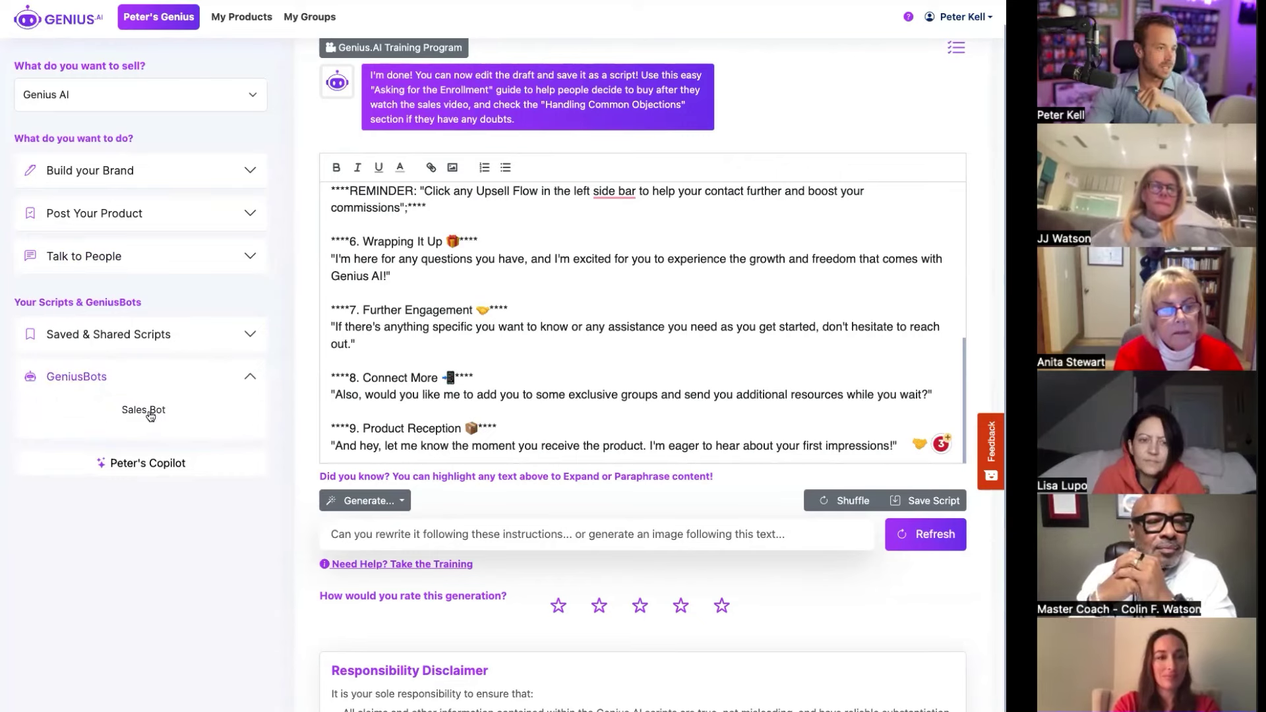
pyautogui.click(150, 411)
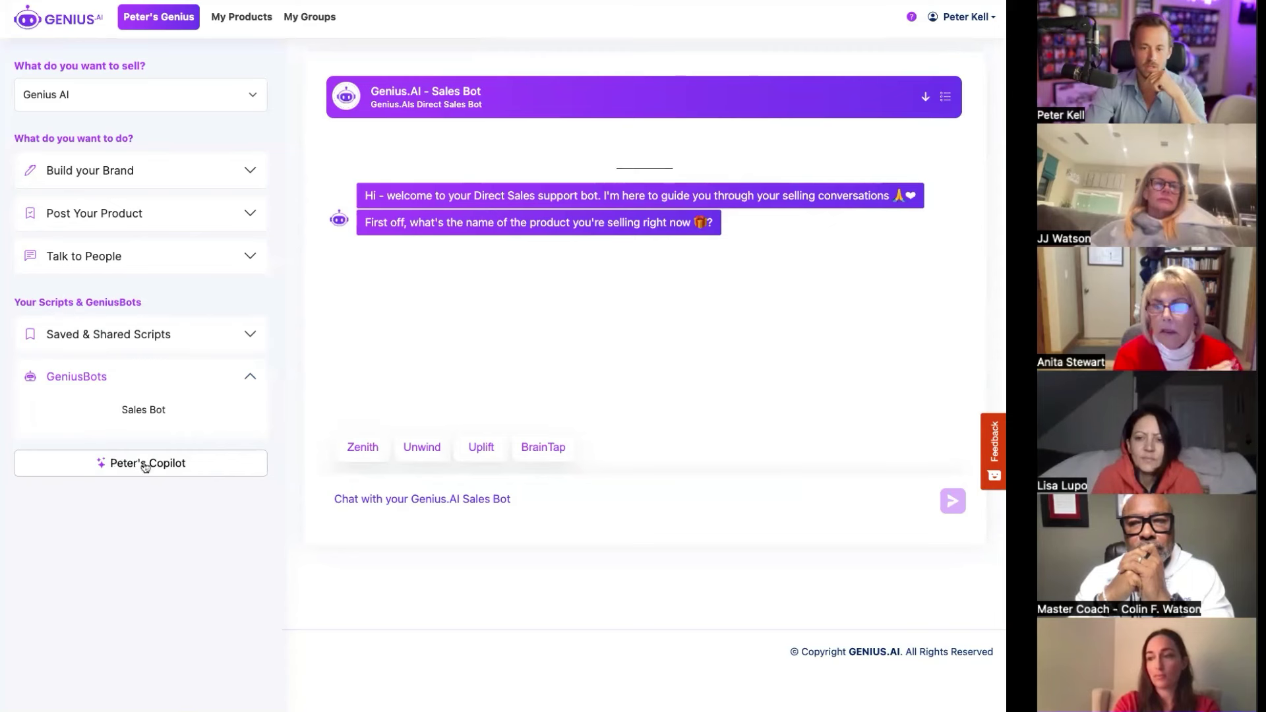
# Step: Switch to the personal Copilot assistant and choose Uplift as the product to sell
pyautogui.click(96, 474)
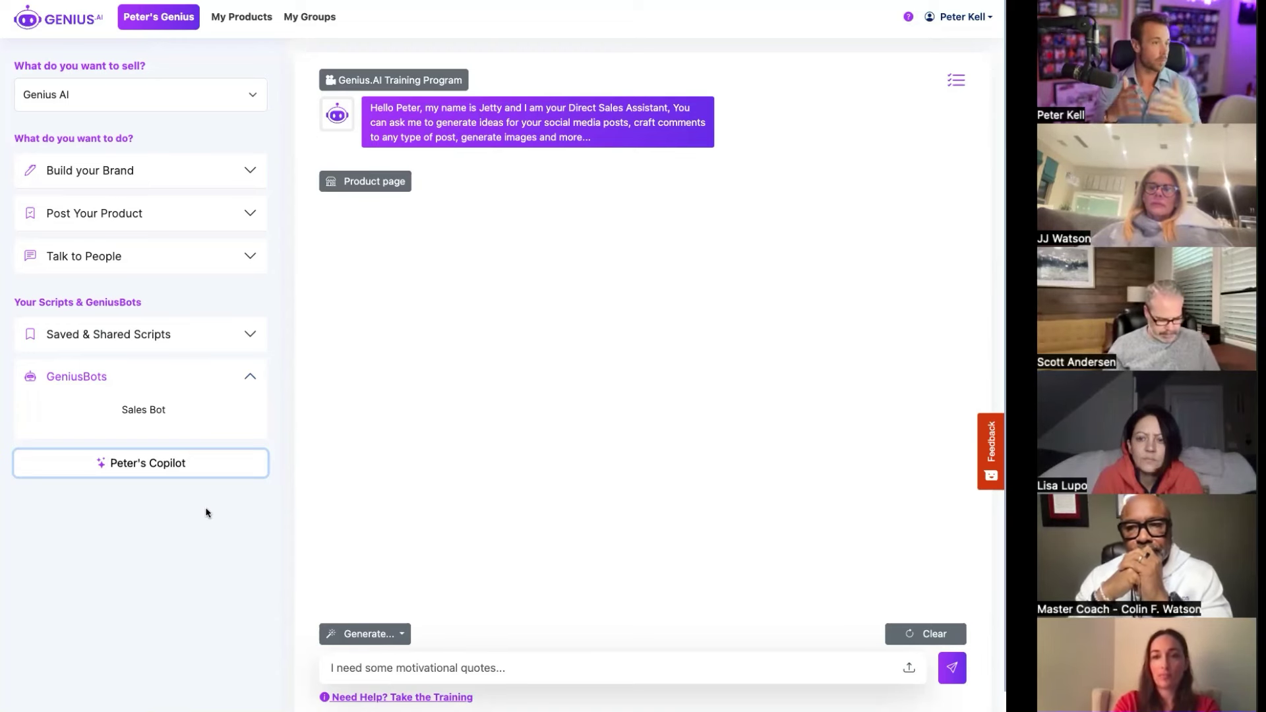
pyautogui.click(217, 94)
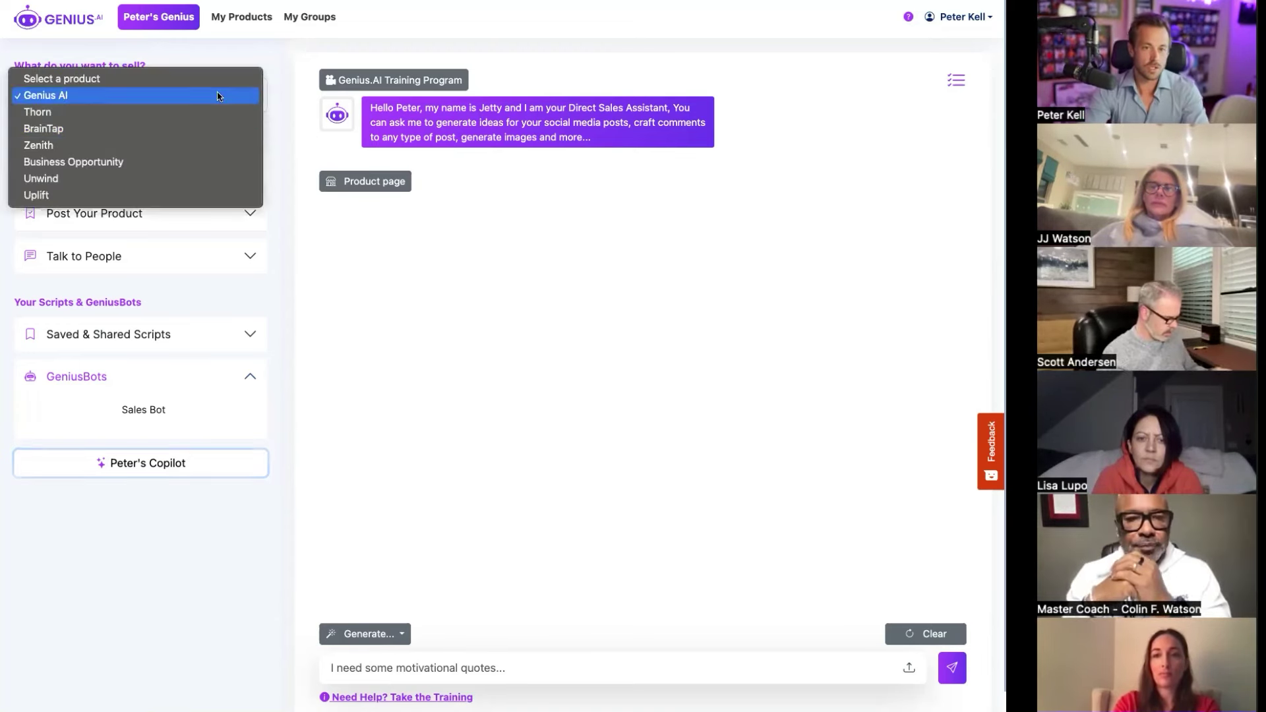
pyautogui.click(87, 196)
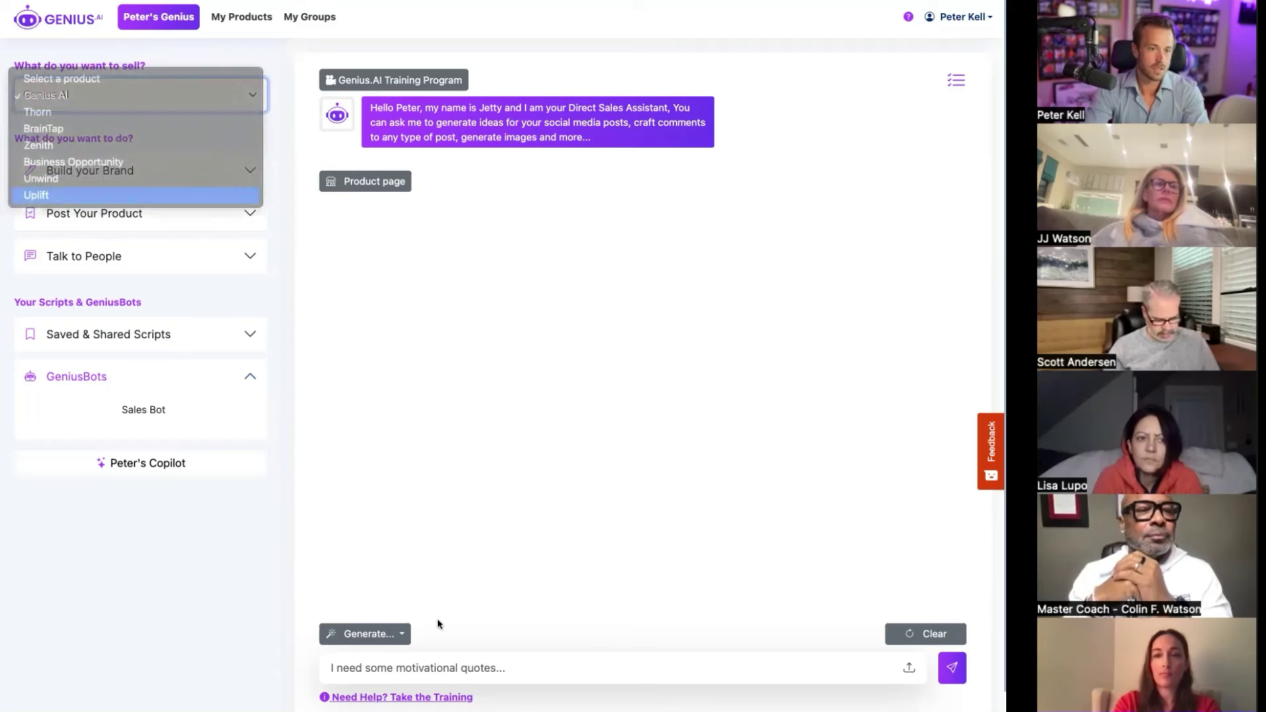
# Step: Ask the assistant 'What is Uplift?' and collapse the GeniusBots section
pyautogui.click(393, 670)
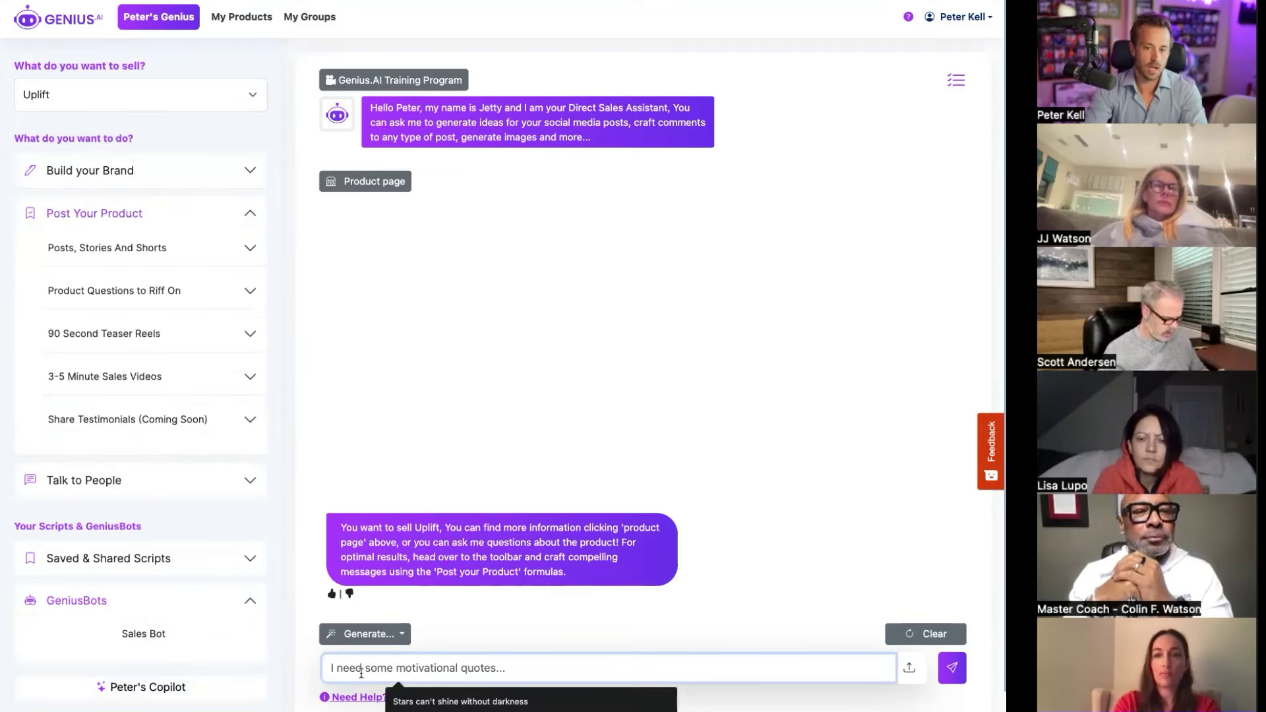
pyautogui.write('What is Uplift?')
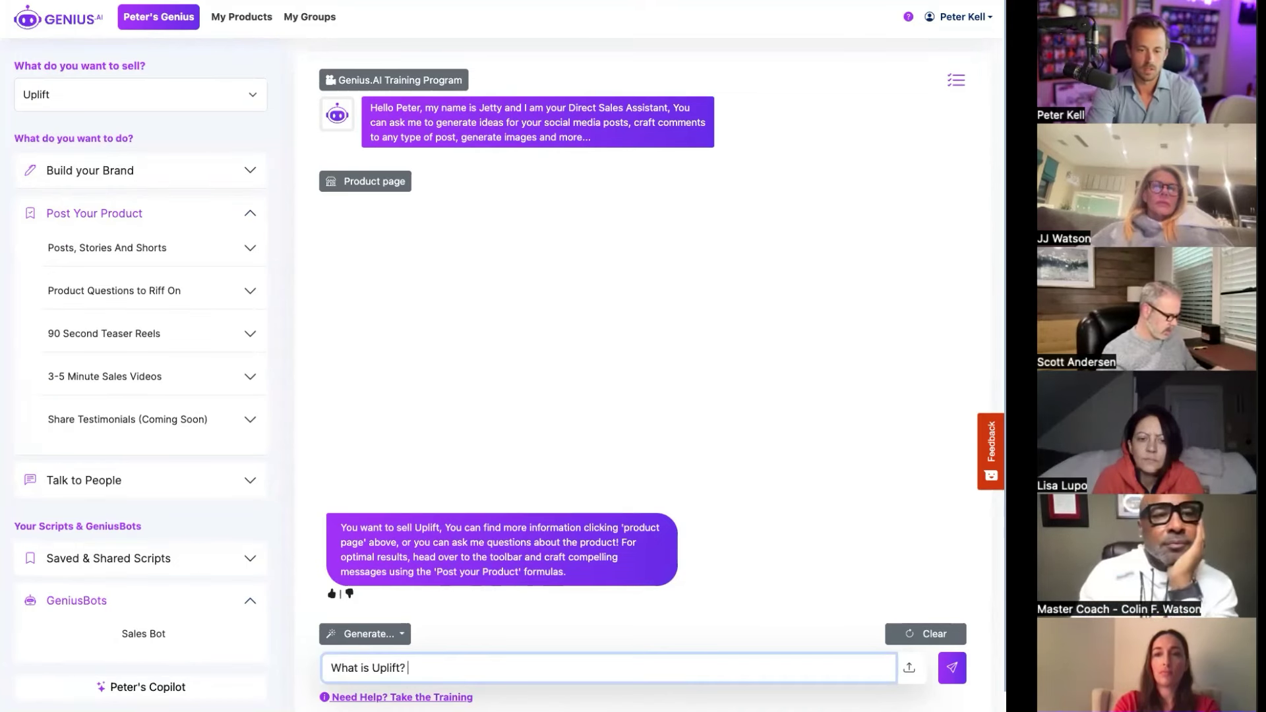
pyautogui.press('Return')
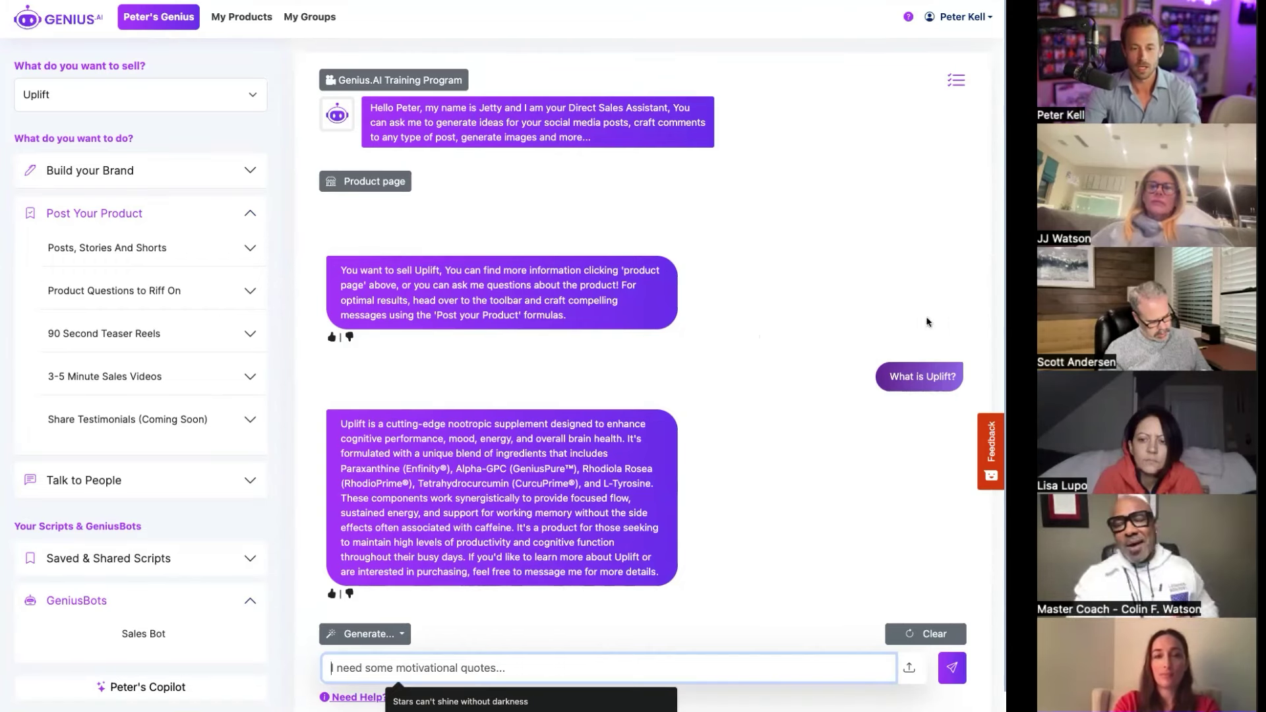
pyautogui.click(250, 601)
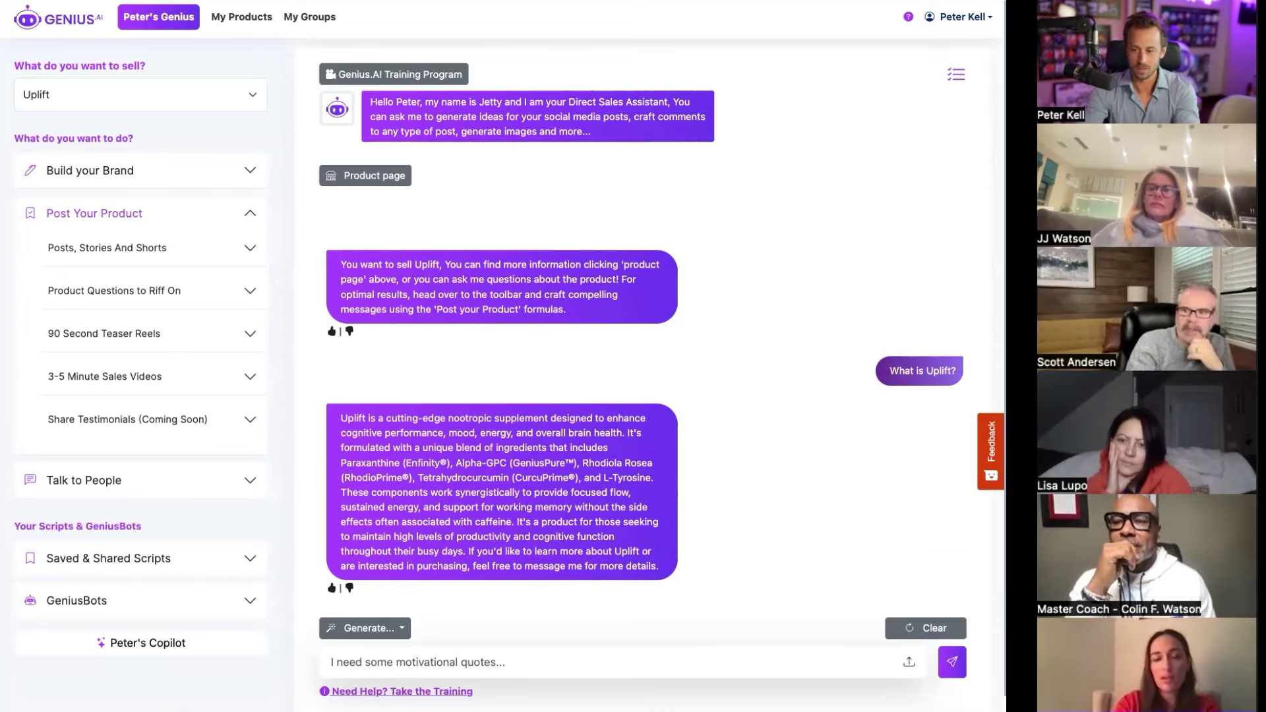
pyautogui.scroll(1, 593, 571)
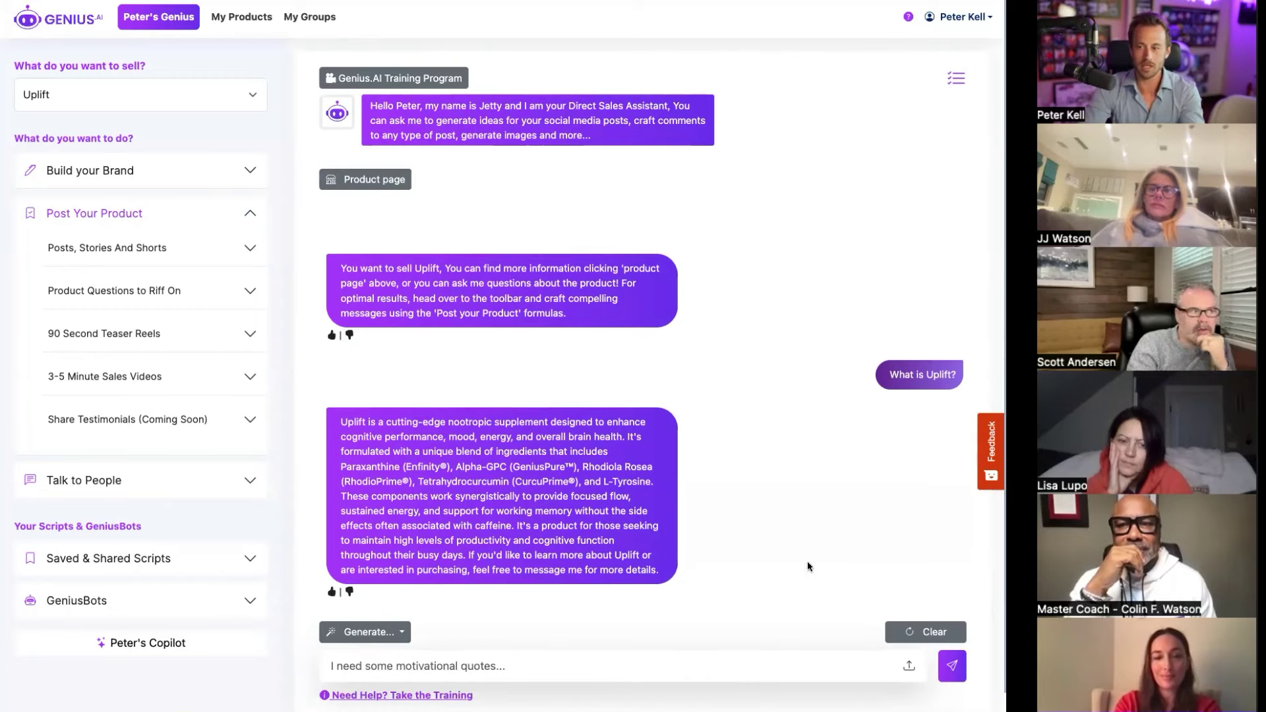
pyautogui.click(471, 661)
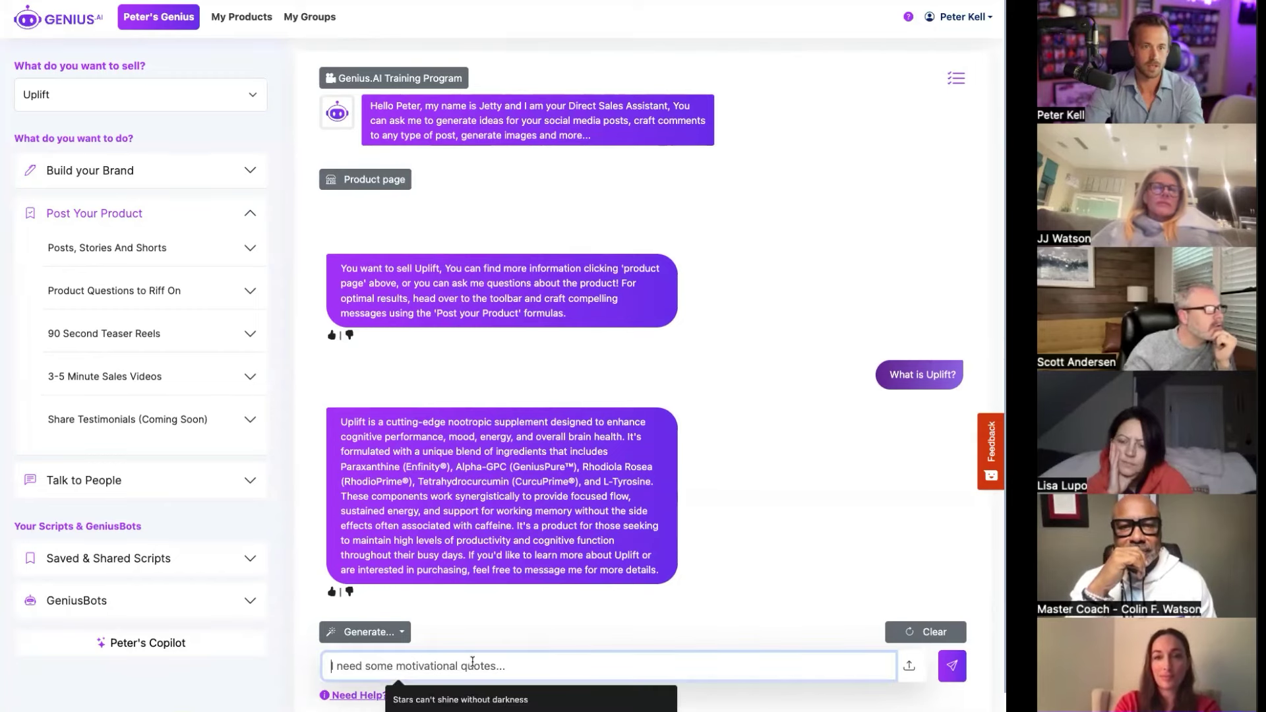
# Step: Open Instagram in a new tab and expand the Costa Rica wedding post's full caption
pyautogui.hotkey('ctrl', 't')
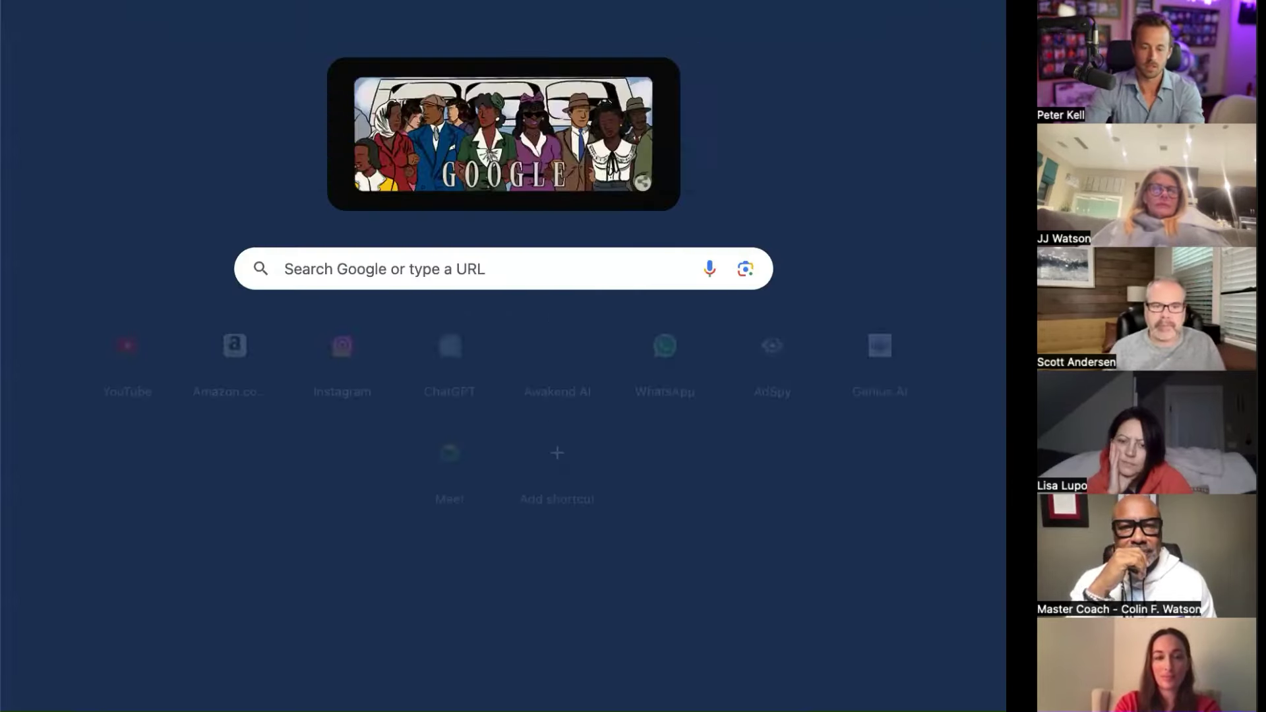
pyautogui.write('insta')
pyautogui.press('Return')
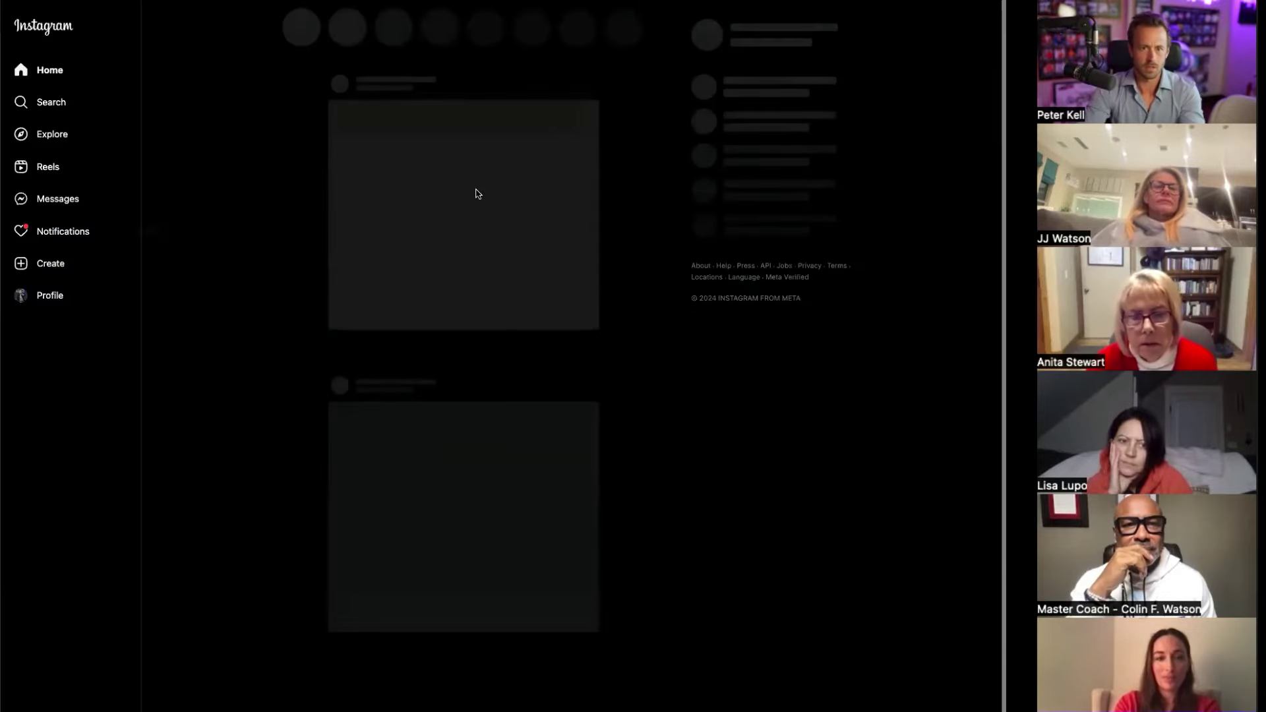
pyautogui.scroll(-1, 231, 187)
pyautogui.scroll(-5, 231, 187)
pyautogui.scroll(-1, 294, 316)
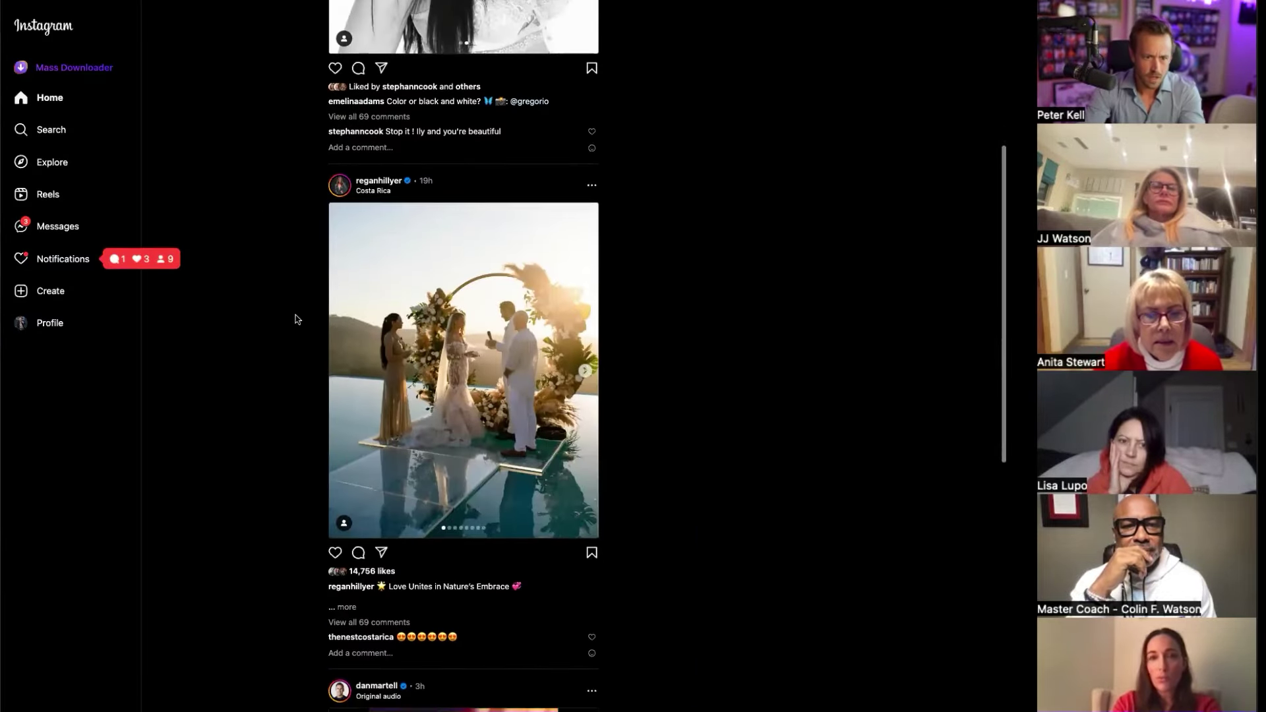
pyautogui.click(347, 607)
pyautogui.scroll(-1, 305, 561)
pyautogui.scroll(-1, 304, 562)
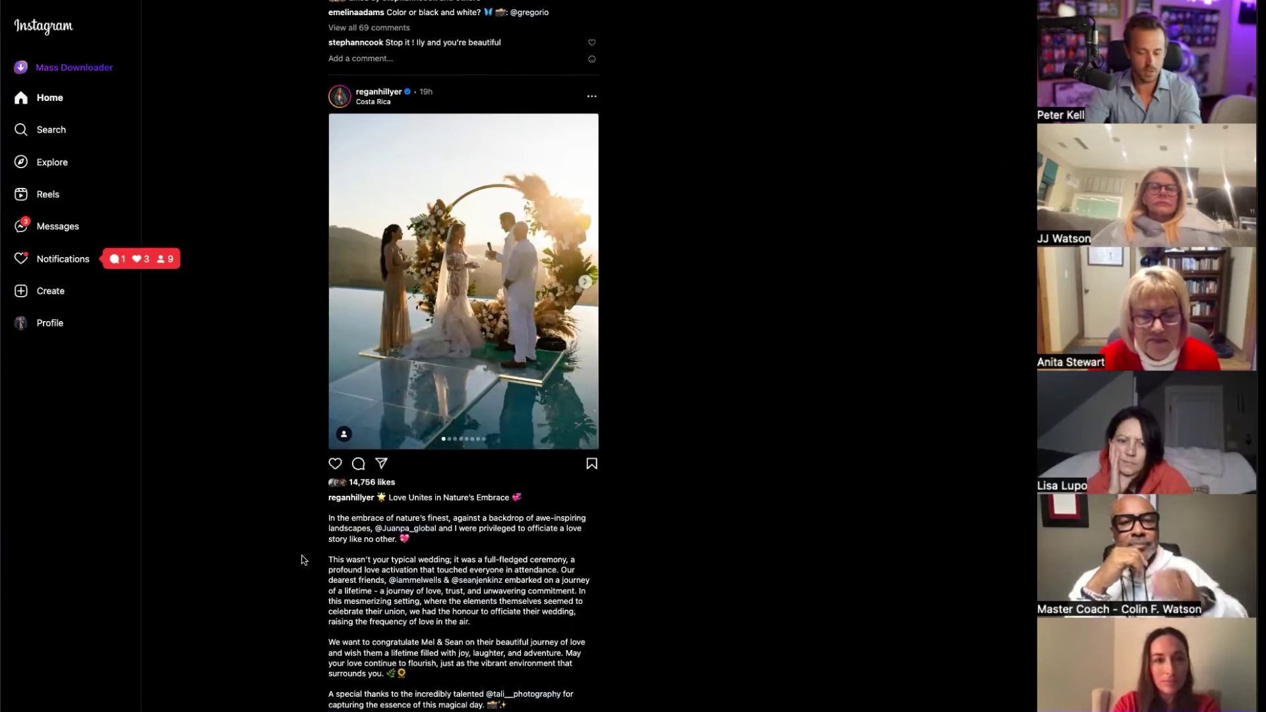
# Step: Capture the wedding post as a screenshot and return to the Genius.AI chat
pyautogui.press('super+shift+4')
pyautogui.press('Escape')
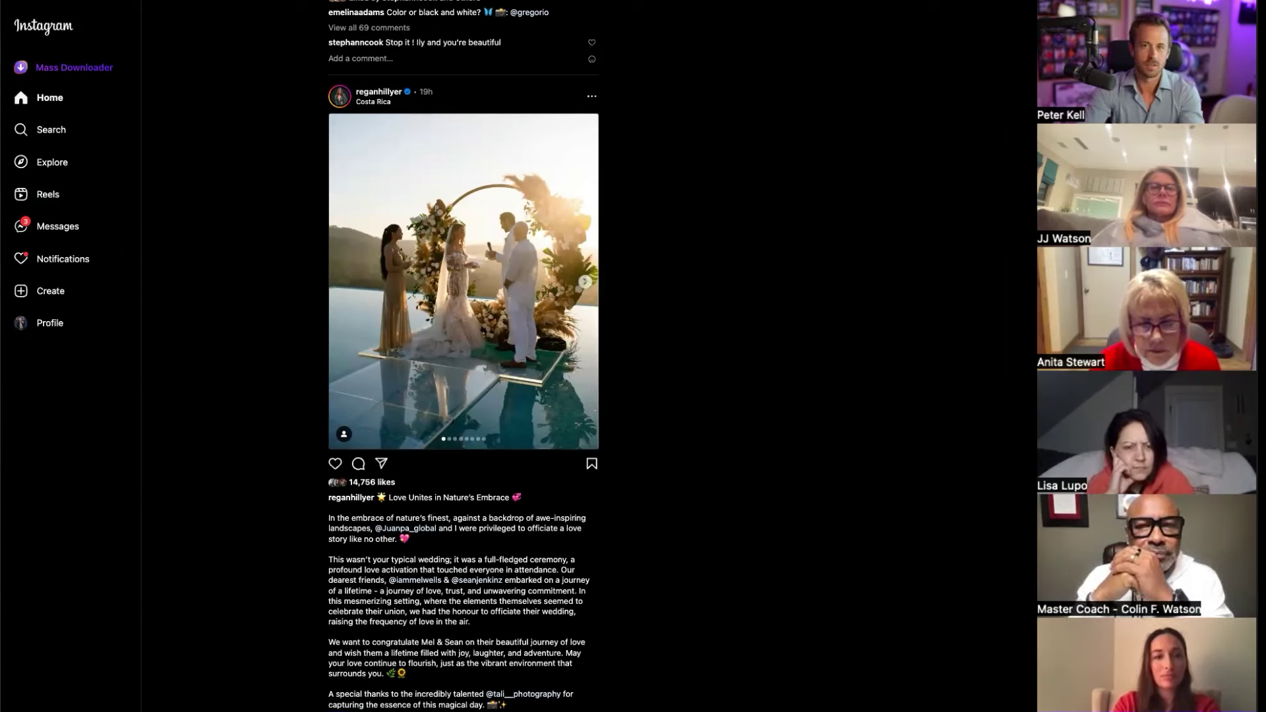
pyautogui.press('super+Tab')
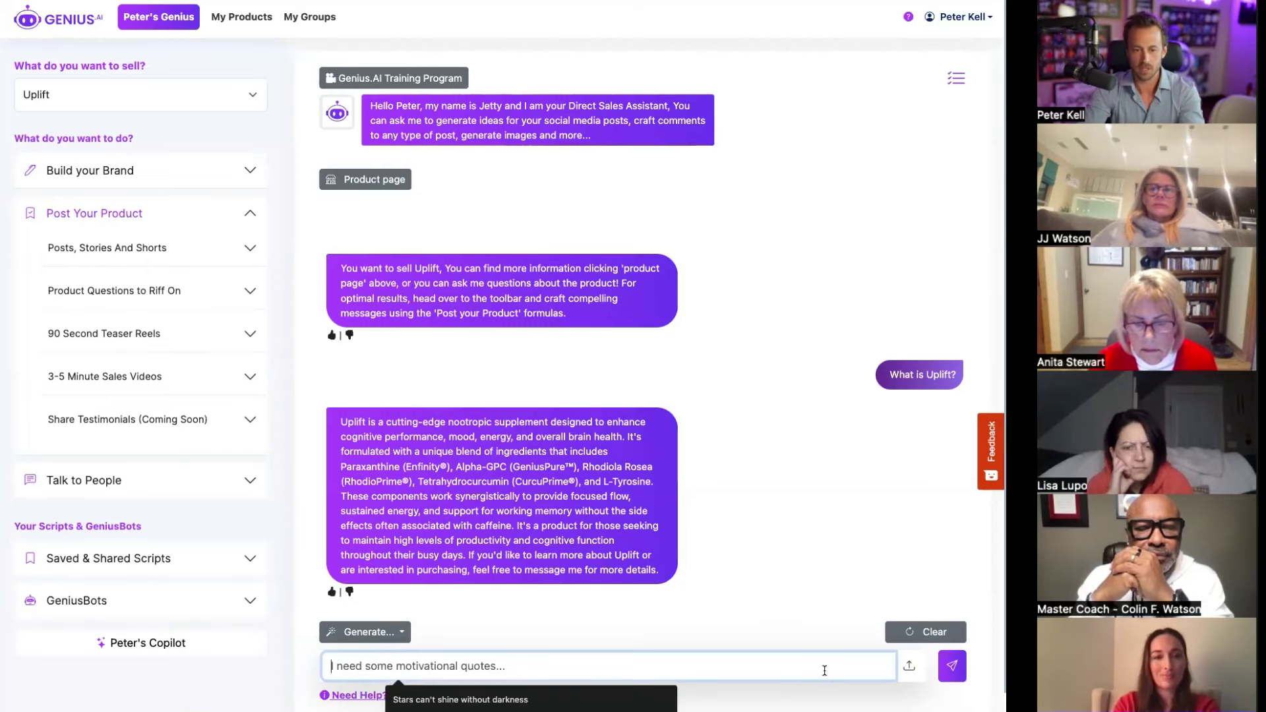
# Step: Attach the wedding screenshot and type 'Can you please write me a meaningful comment for this'
pyautogui.click(910, 668)
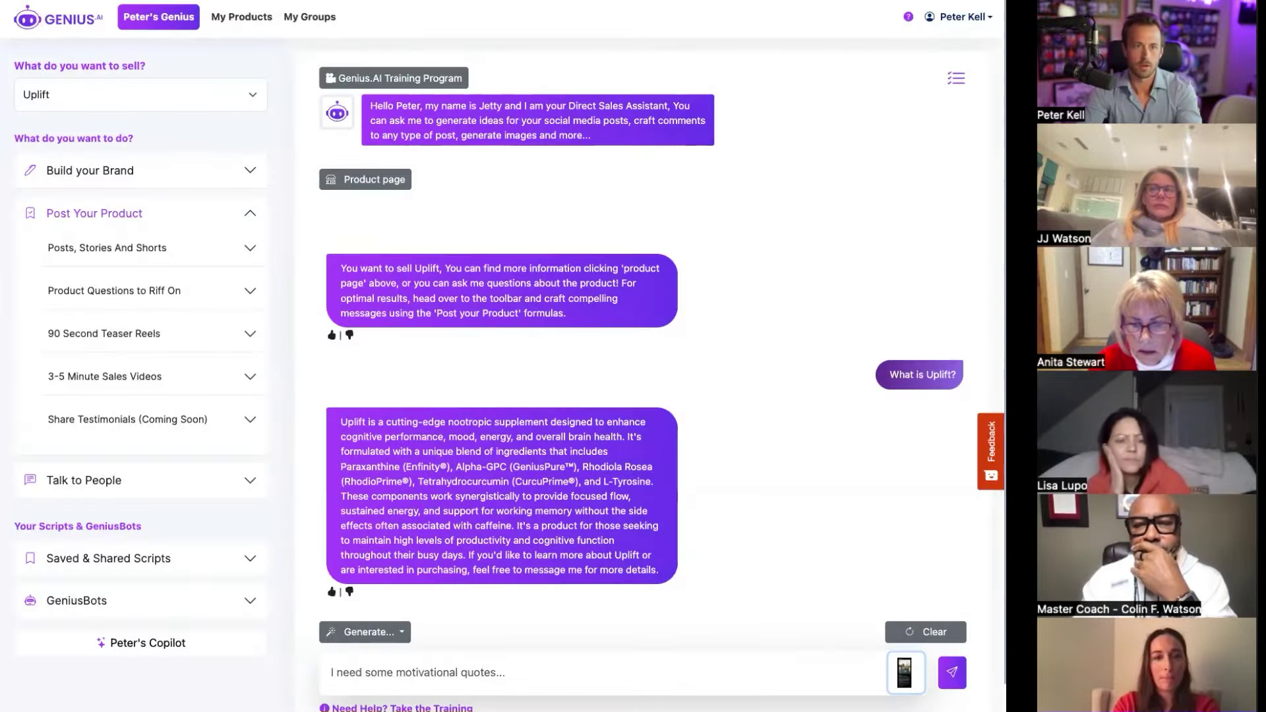
pyautogui.press('super+Tab')
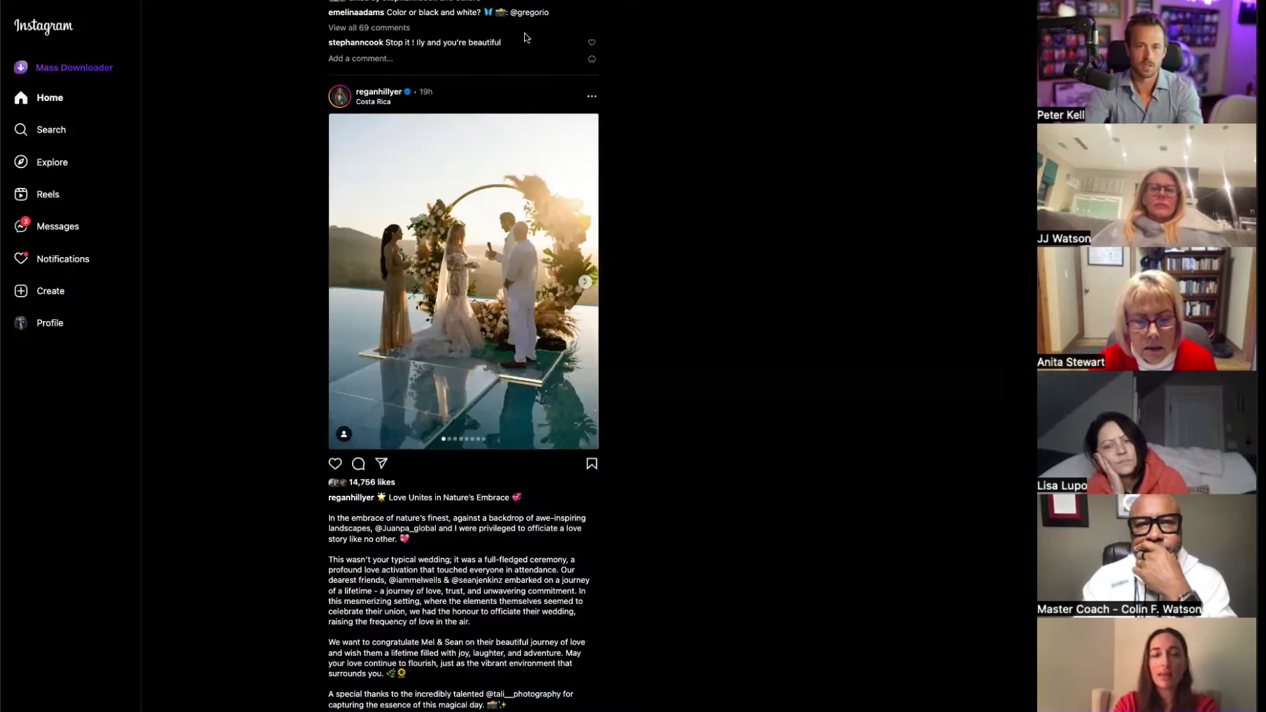
pyautogui.press('super+Tab')
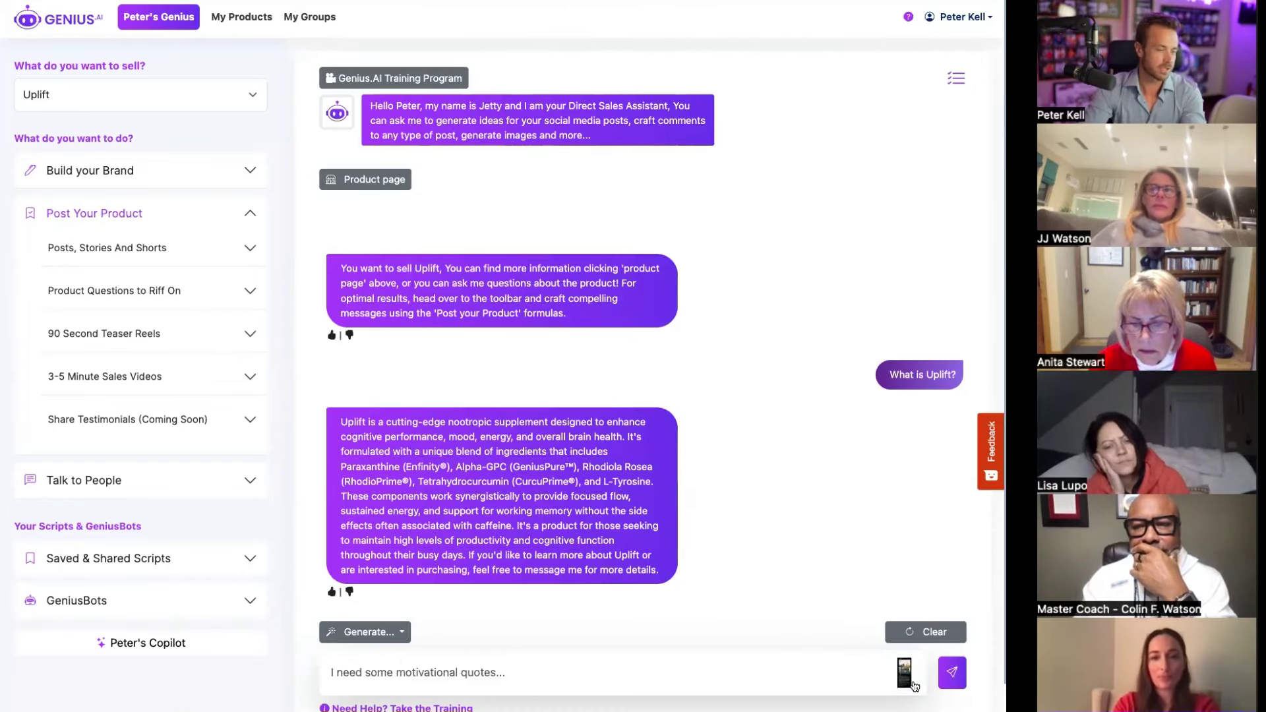
pyautogui.click(678, 681)
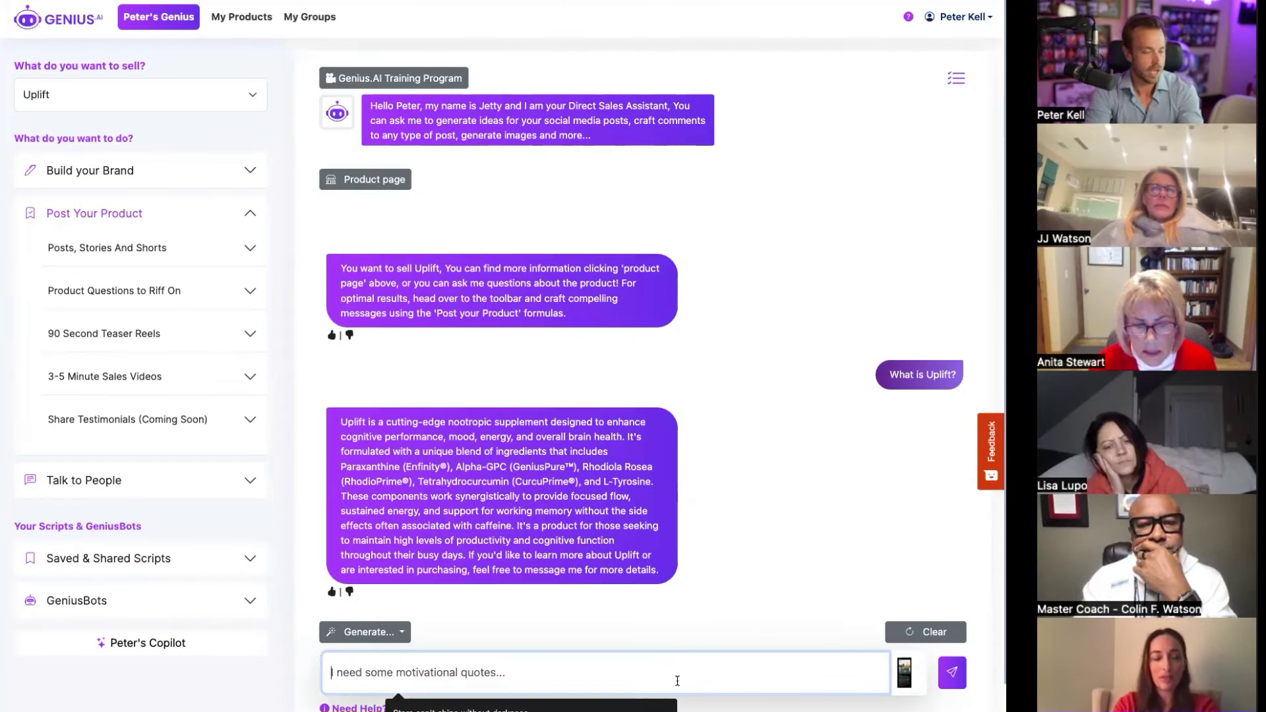
pyautogui.write('Can you please write me a meaningful comment for this post?')
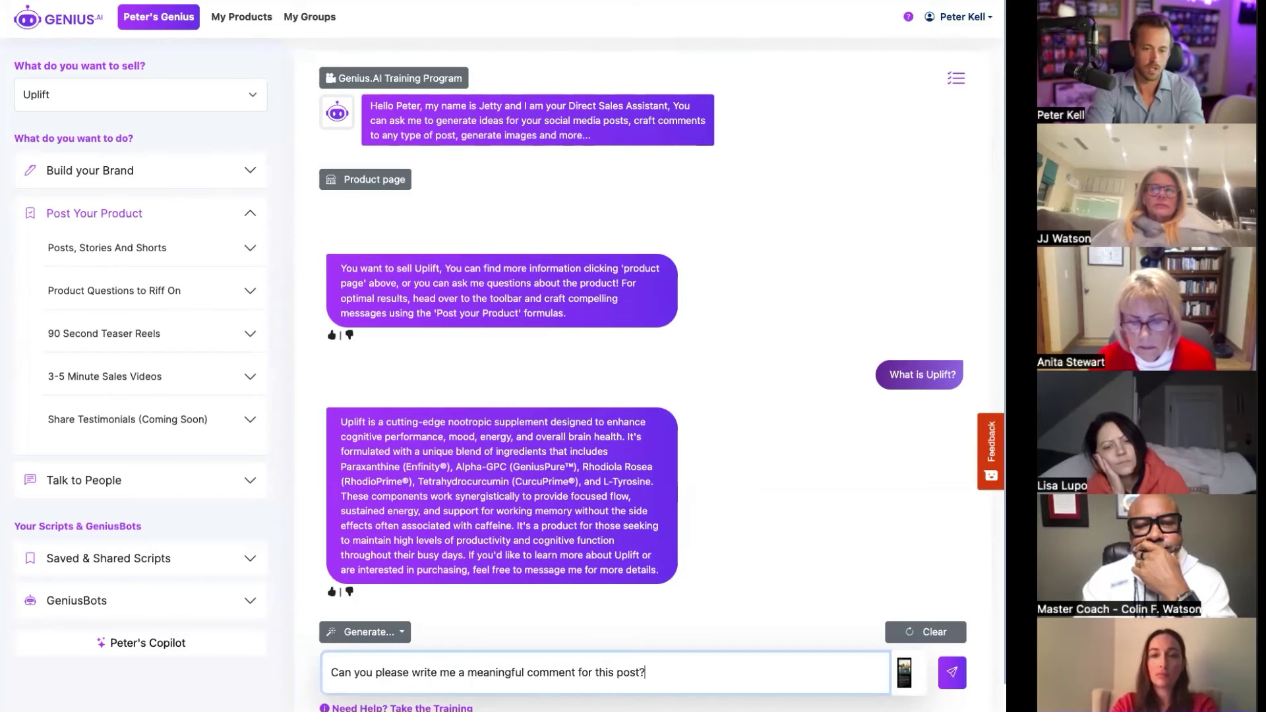
# Step: Send the comment request with the post screenshot and highlight the opening of the suggested comment
pyautogui.press('Return')
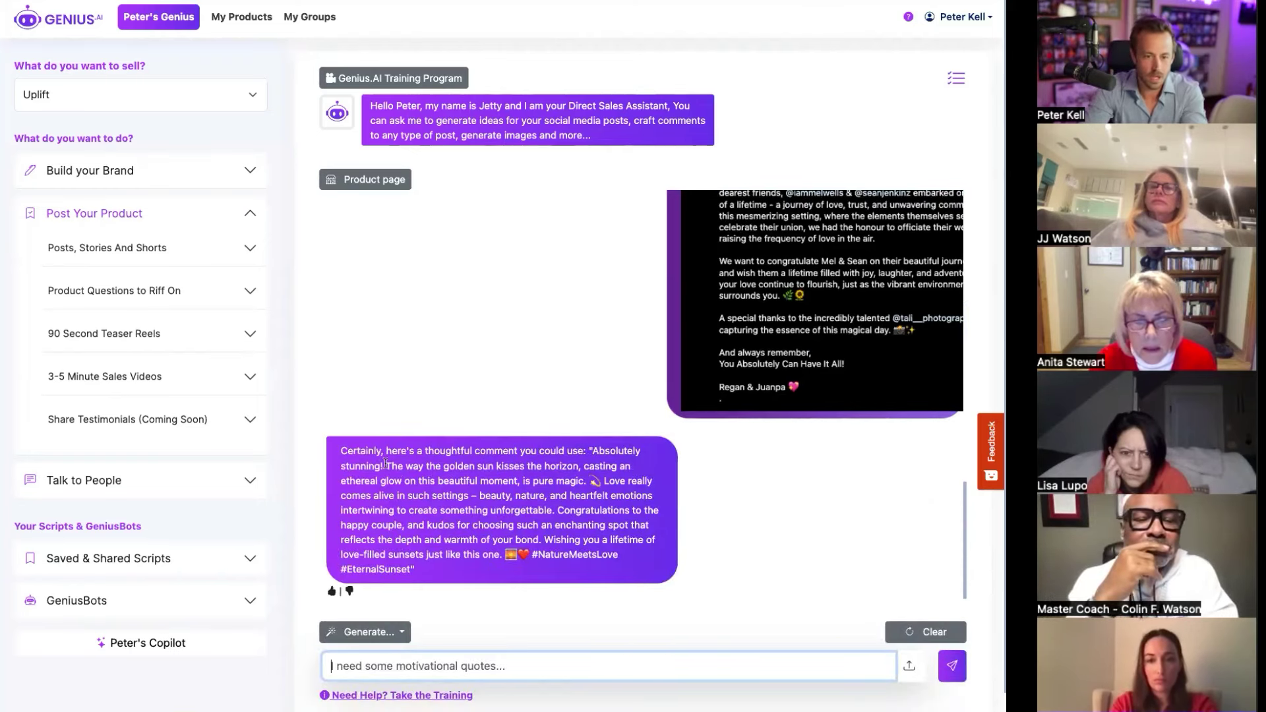
pyautogui.moveTo(386, 466); pyautogui.dragTo(558, 481)
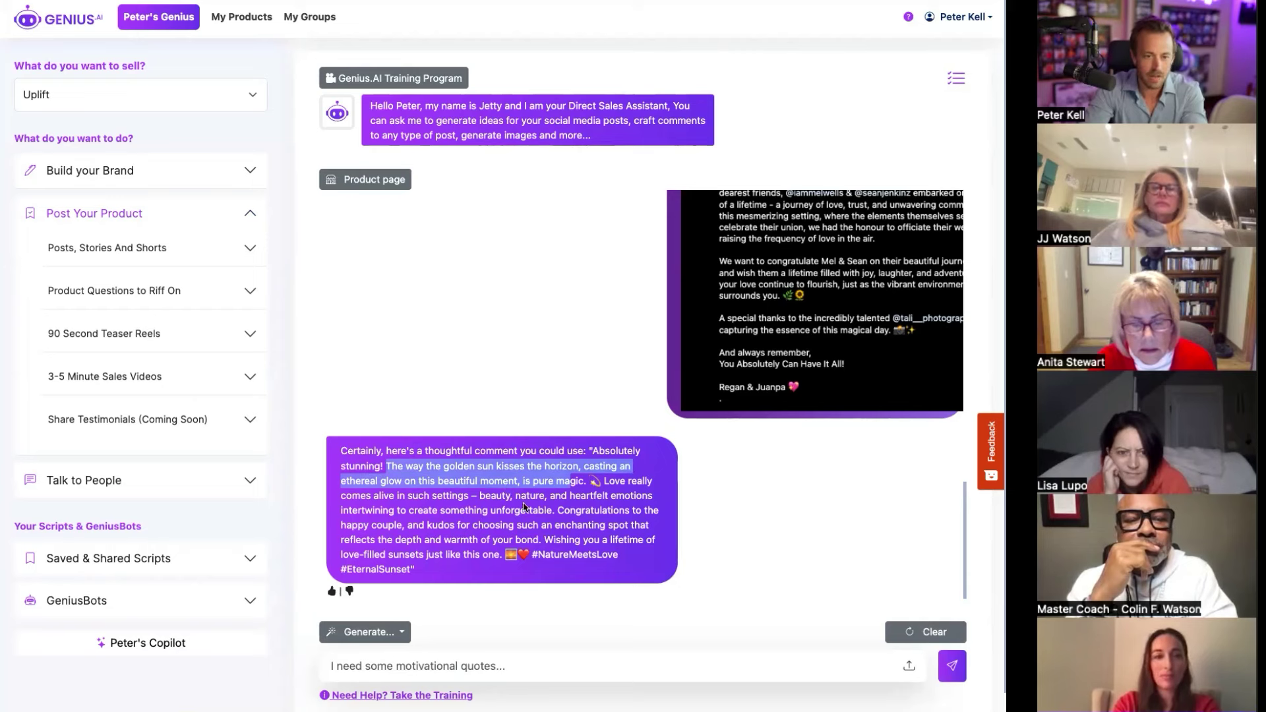
pyautogui.click(600, 512)
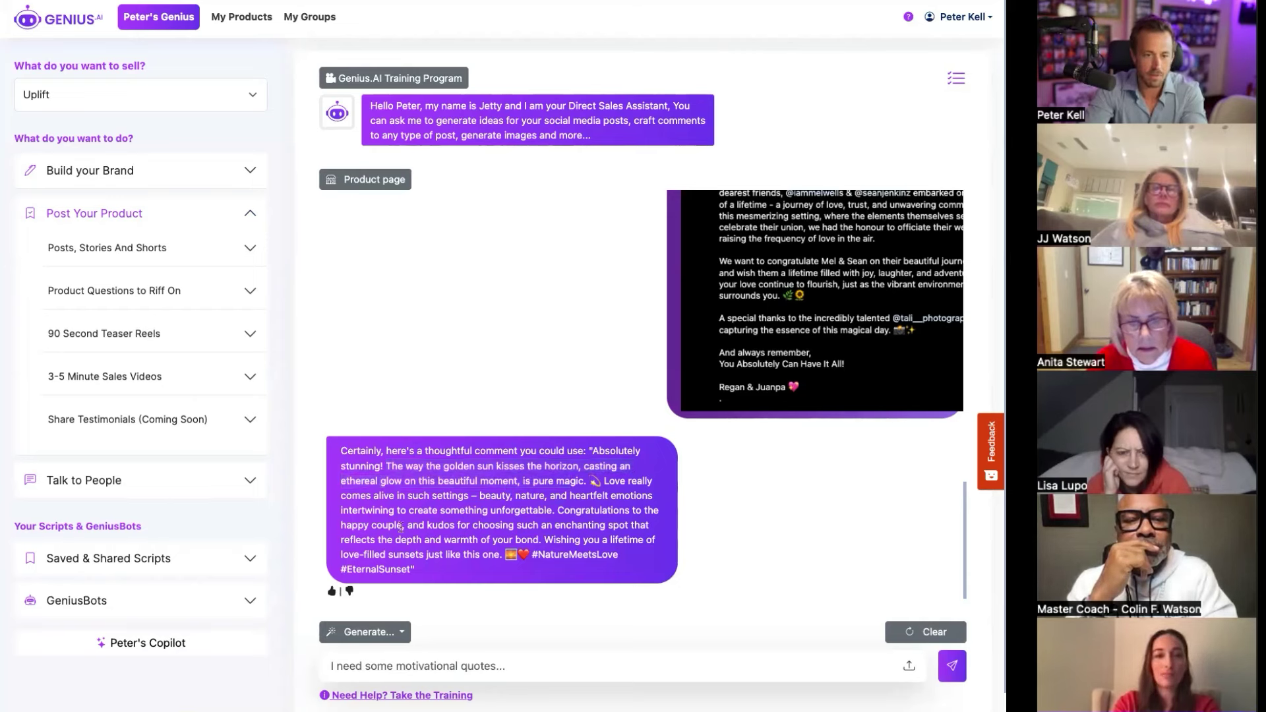
# Step: Read through the sunset-wedding comment, highlighting passages down to #NatureMeetsLove #EternalSunset
pyautogui.moveTo(425, 526); pyautogui.dragTo(500, 537)
pyautogui.scroll(10, 759, 515)
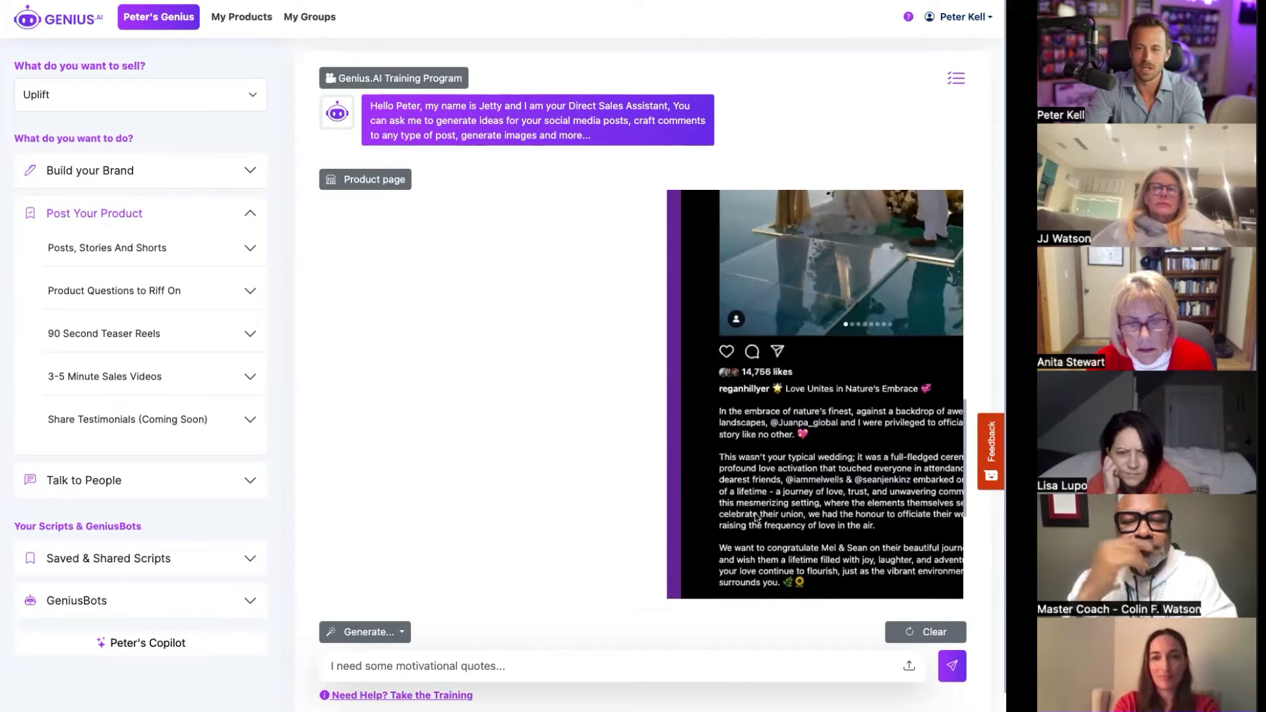
pyautogui.scroll(-2, 758, 486)
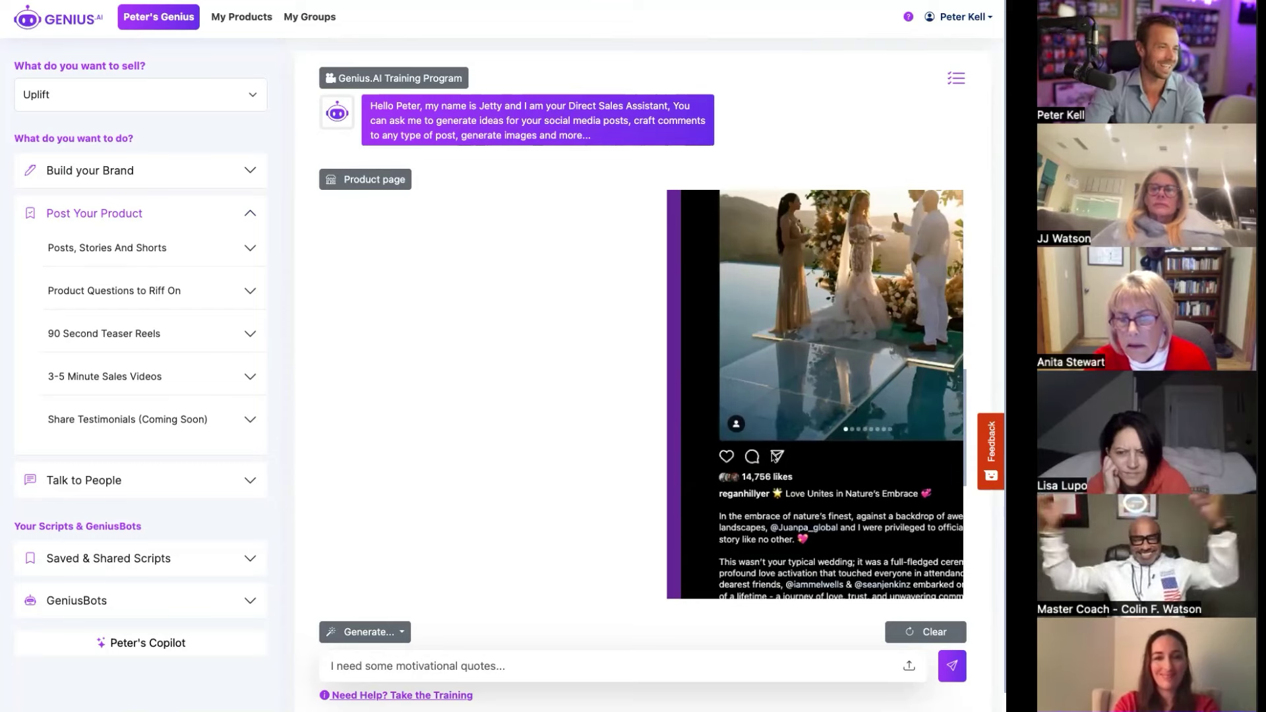
pyautogui.scroll(-2, 773, 413)
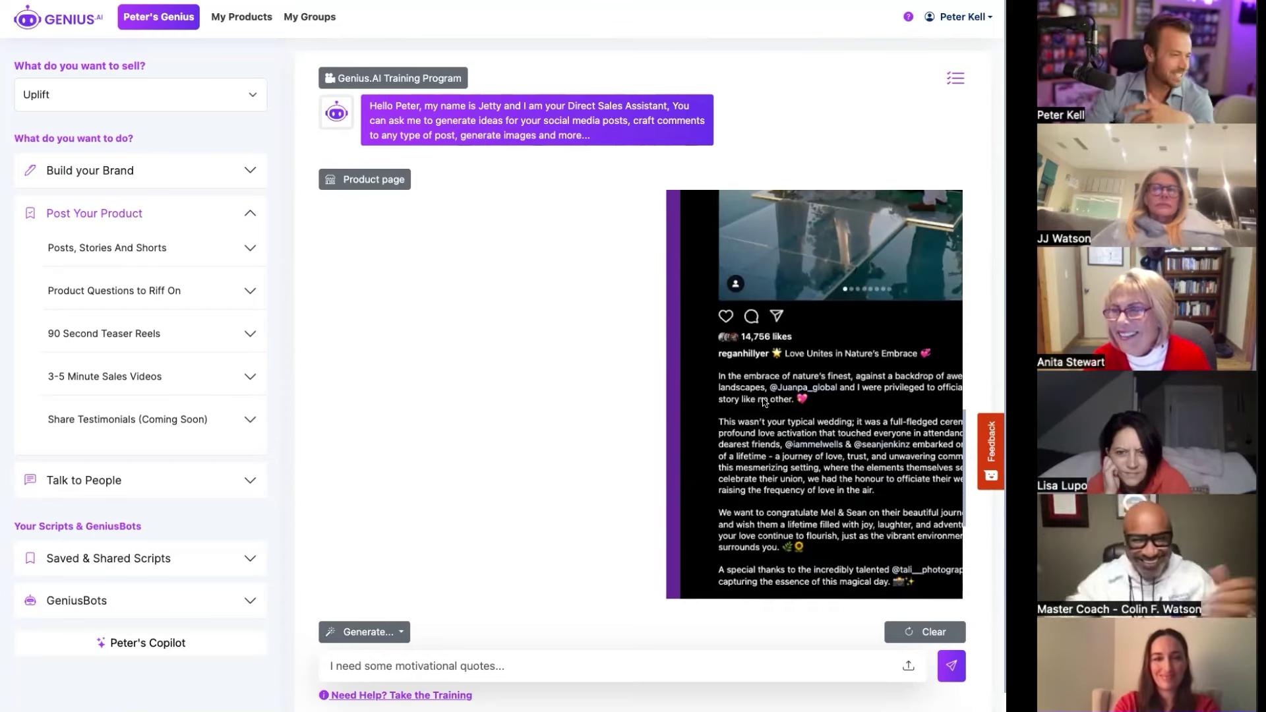
pyautogui.scroll(-3, 409, 588)
pyautogui.click(458, 583)
pyautogui.doubleClick(340, 591)
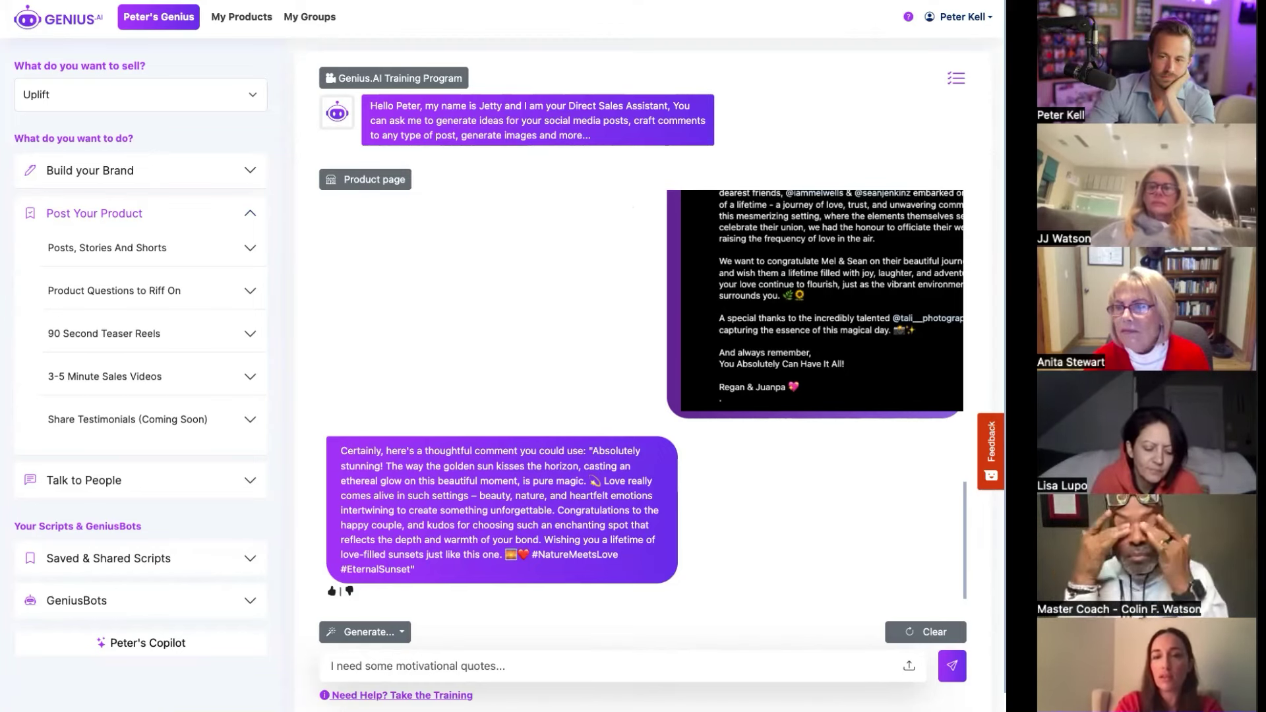
# Step: Return to My Products, listing Genius AI, Thorn, BrainTap, Zenith, Business Opportunity, Unwind and Uplift
pyautogui.click(235, 18)
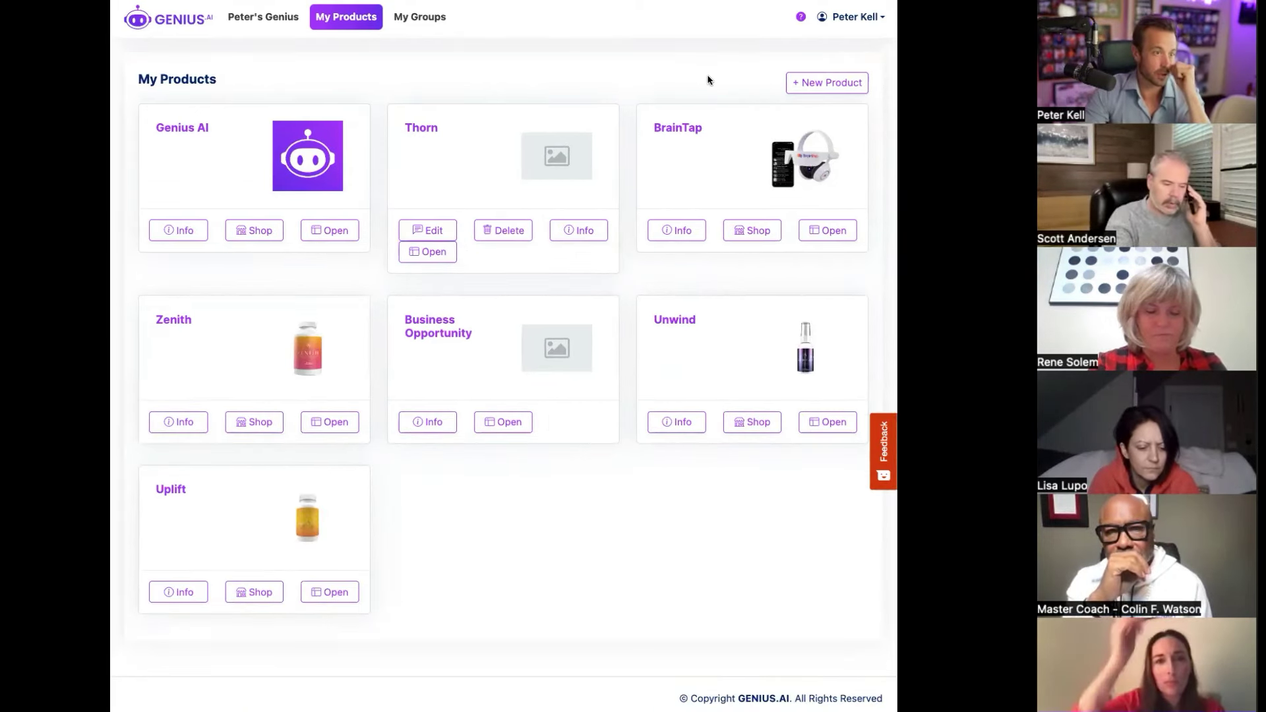
# Step: Open a blank New Product form and place the cursor in its Description field
pyautogui.click(809, 89)
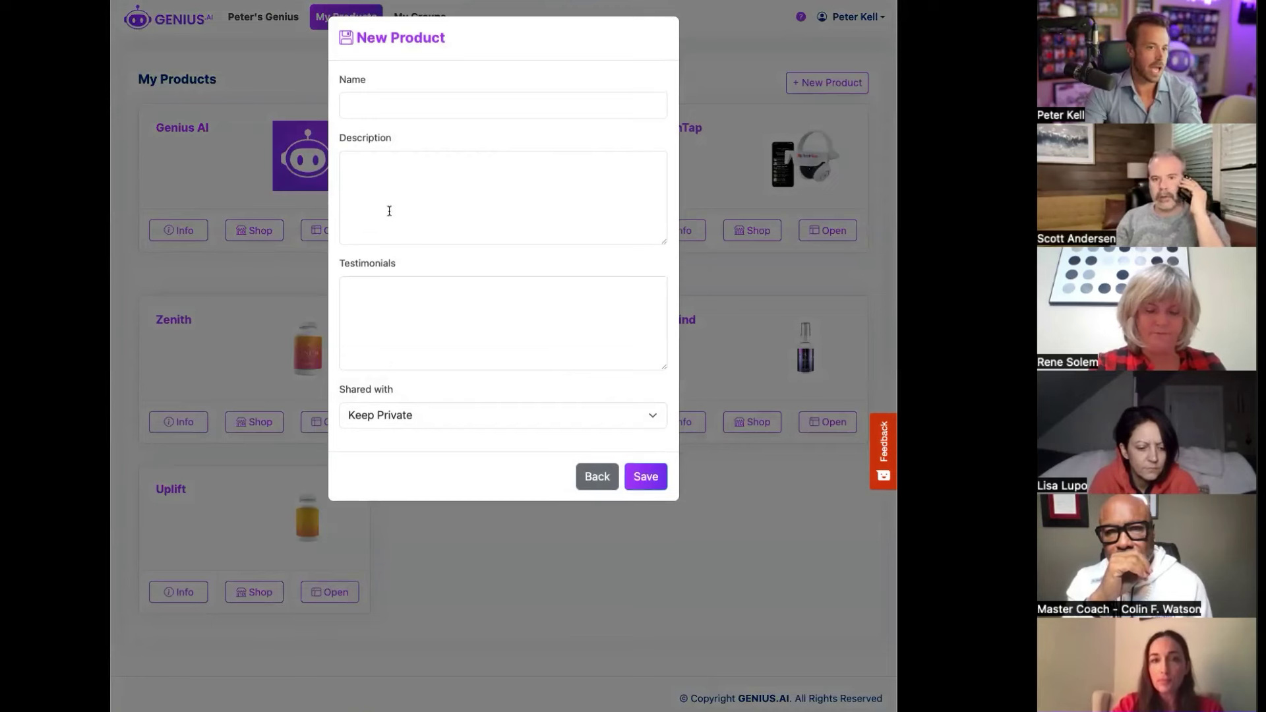
pyautogui.click(387, 198)
pyautogui.moveTo(388, 140); pyautogui.dragTo(342, 138)
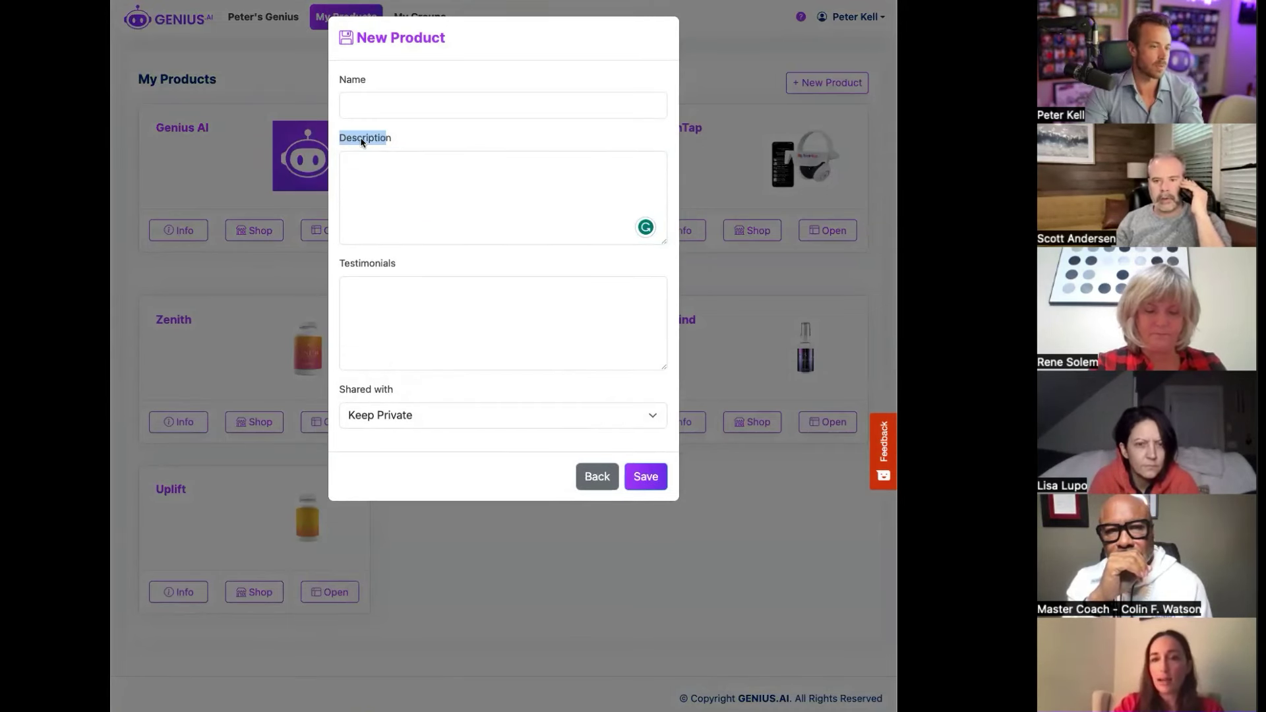